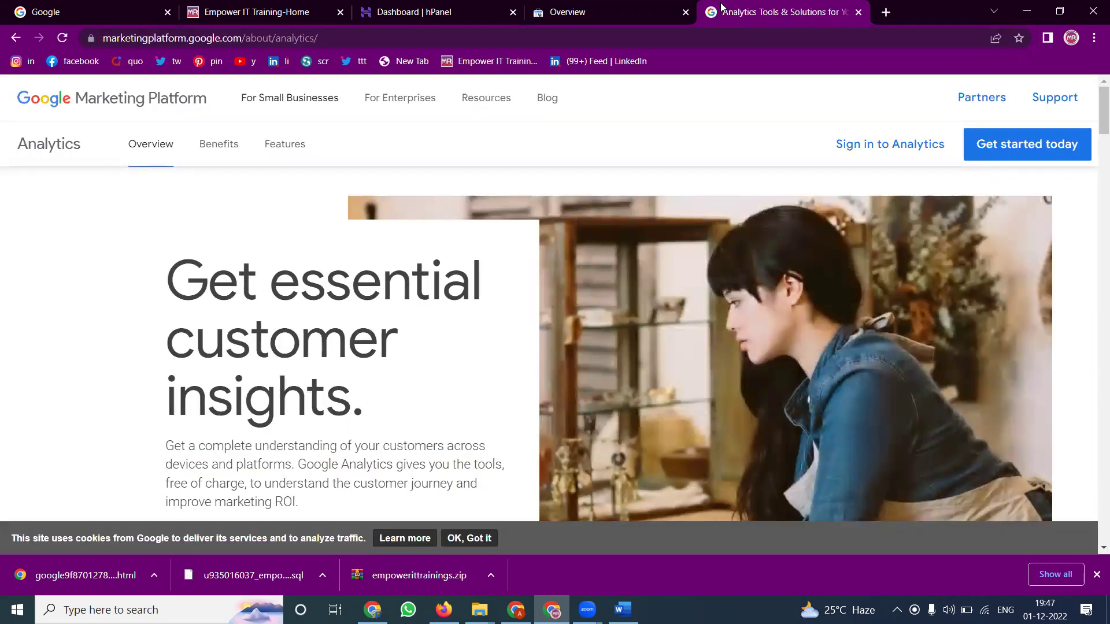
Step: Sign in to Analytics from the Marketing Platform page, opening Google Analytics in a new tab
{"action": "left_click", "coordinate": [857, 148]}
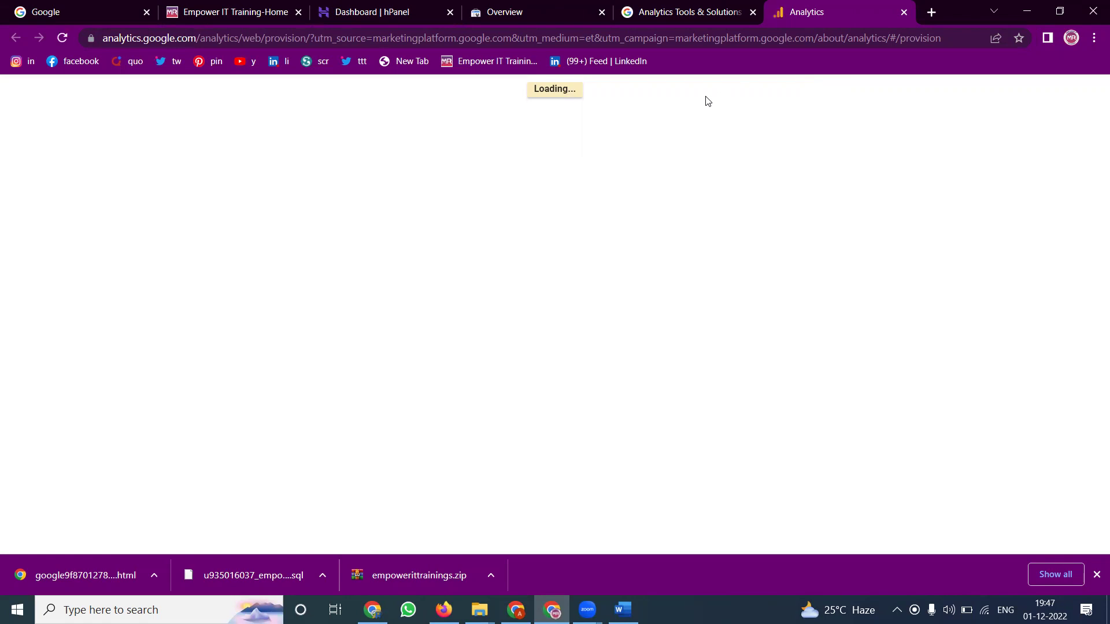
Step: Start a new account and paste 'empowerittrainings' from the website tab as the account name
{"action": "left_click", "coordinate": [553, 299]}
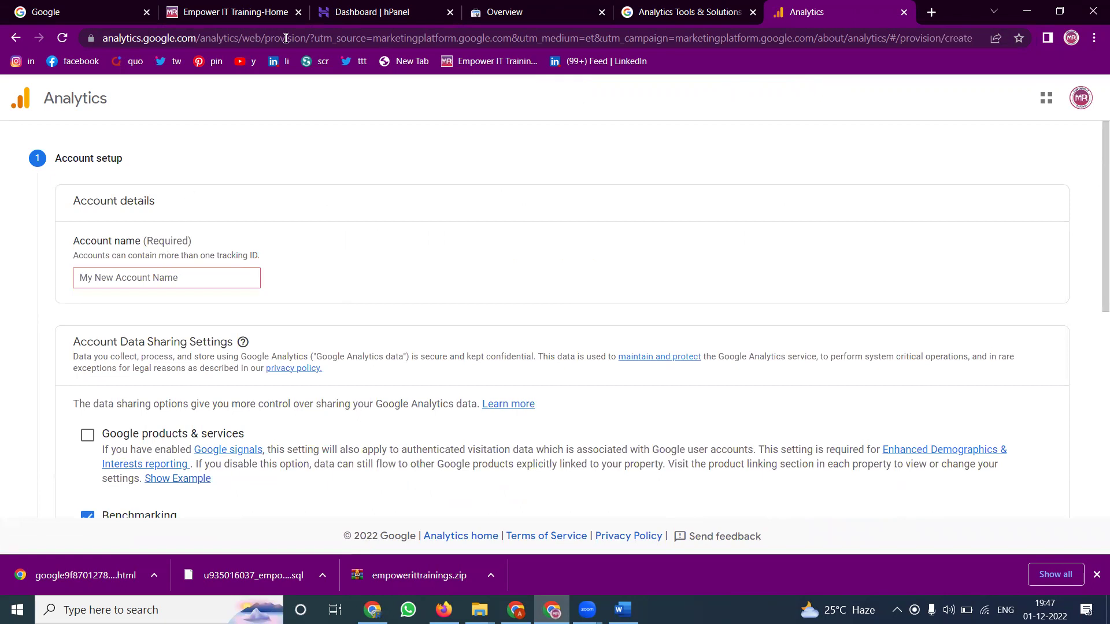
{"action": "left_click", "coordinate": [235, 11]}
{"action": "double_click", "coordinate": [144, 40]}
{"action": "key", "text": "ctrl+c"}
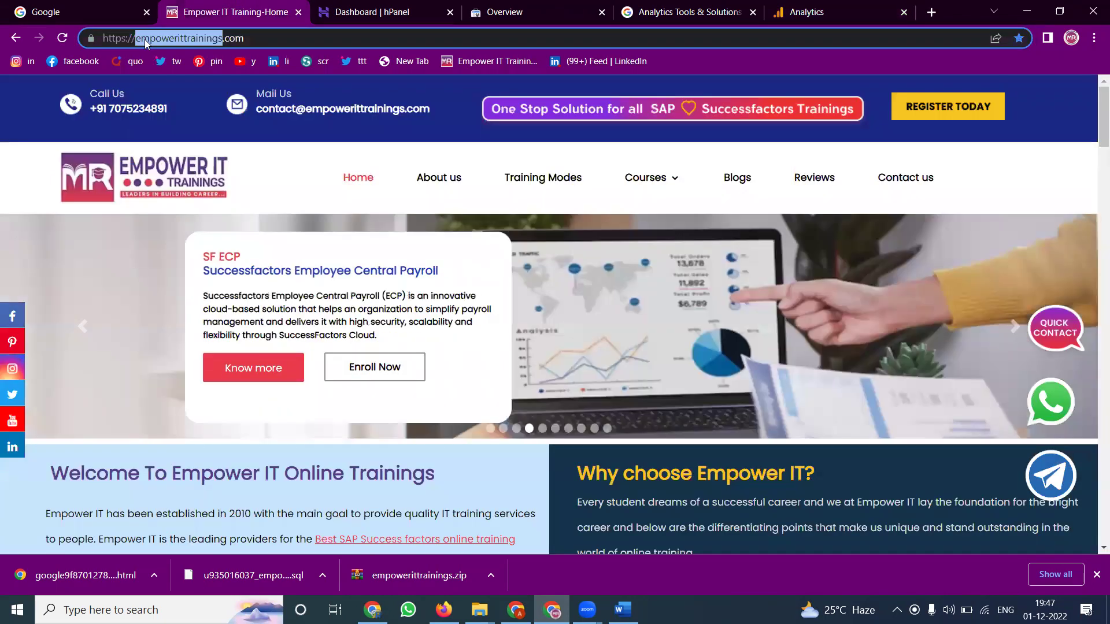
{"action": "left_click", "coordinate": [851, 5]}
{"action": "left_click", "coordinate": [205, 278]}
{"action": "key", "text": "ctrl+v"}
Step: Enable Google products & services data sharing and continue to property setup
{"action": "scroll", "coordinate": [351, 228], "scroll_direction": "down", "scroll_amount": 4}
{"action": "left_click", "coordinate": [87, 217]}
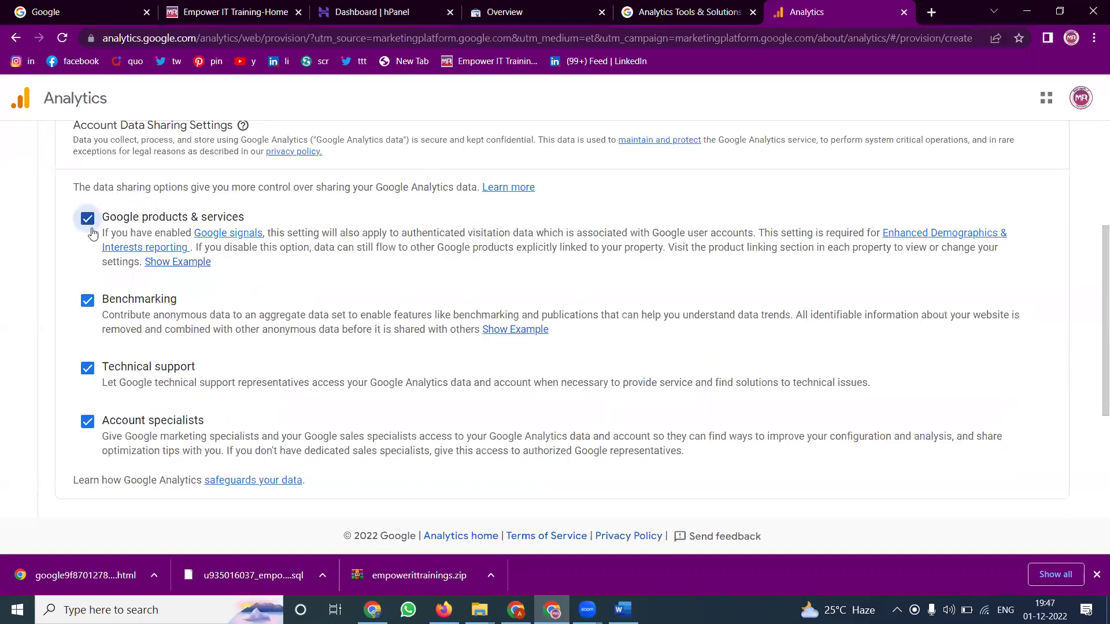
{"action": "scroll", "coordinate": [105, 260], "scroll_direction": "down", "scroll_amount": 3}
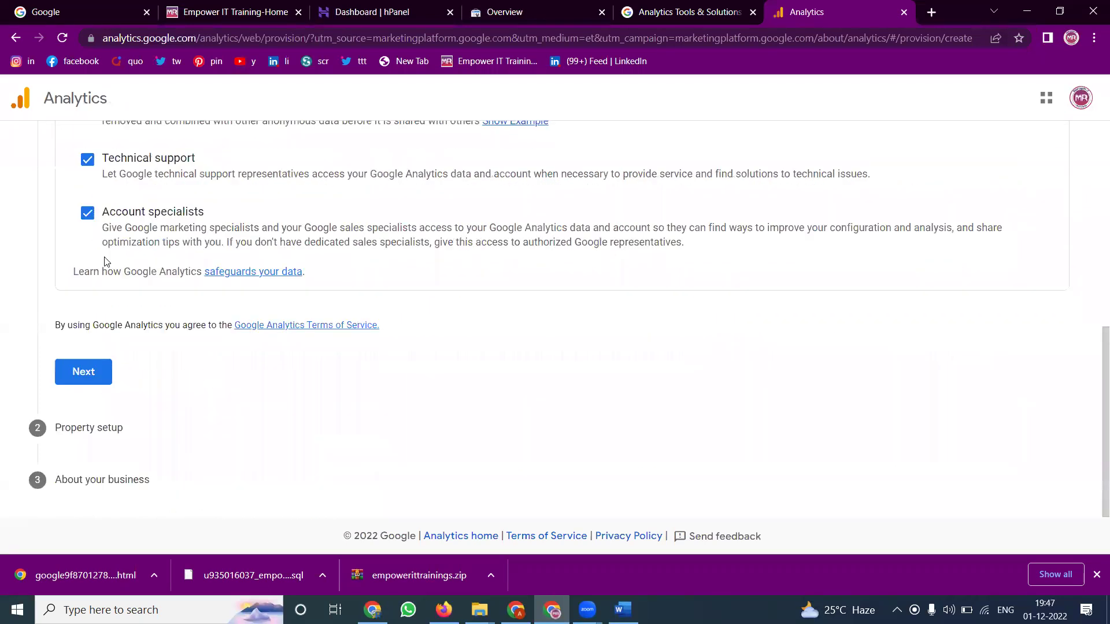
{"action": "left_click", "coordinate": [84, 376]}
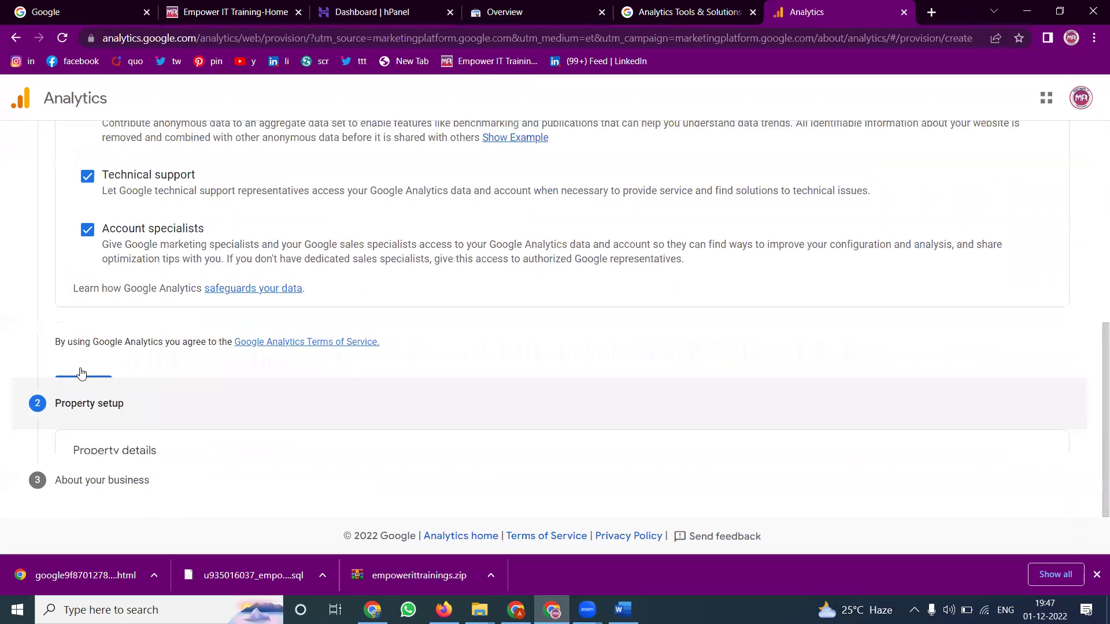
Step: Name the property 'empowerittrainings' with India as reporting country and Indian Rupee currency
{"action": "left_click", "coordinate": [128, 342]}
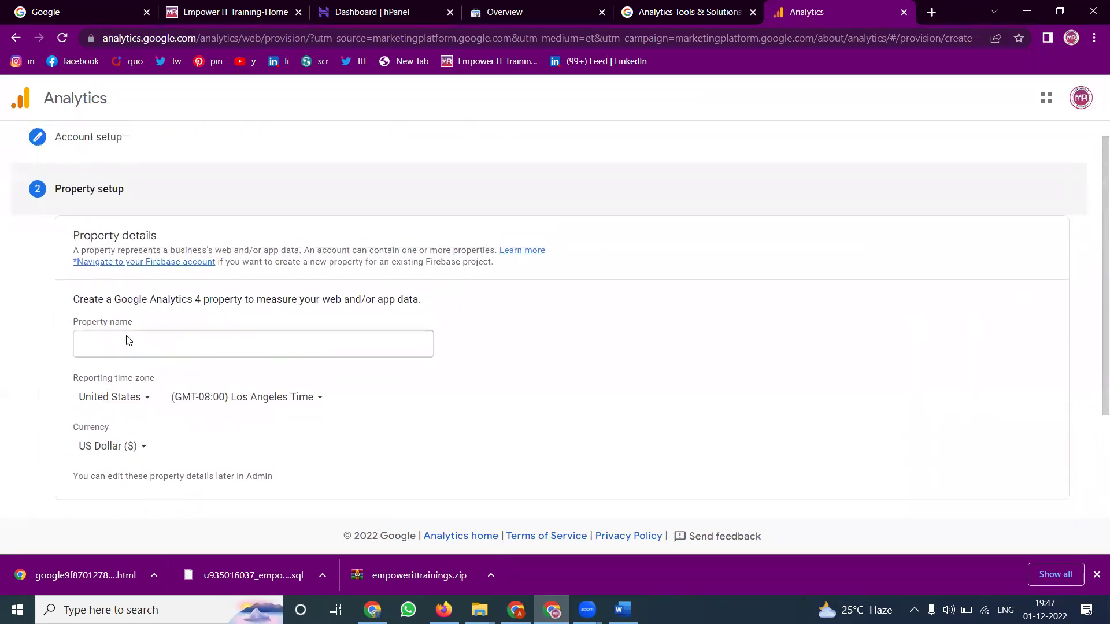
{"action": "key", "text": "ctrl+v"}
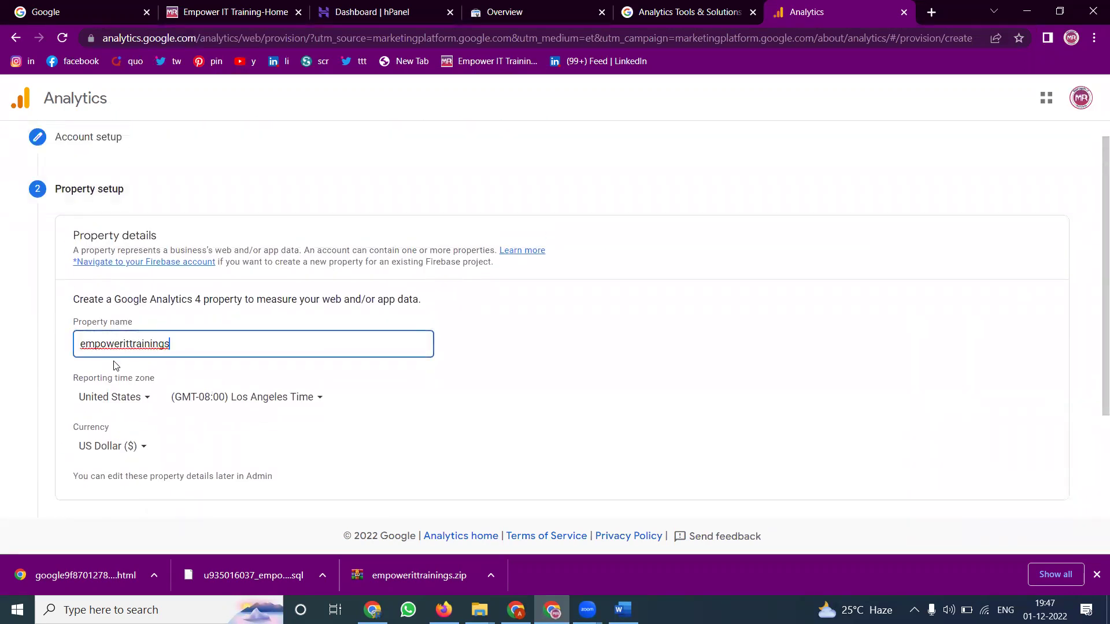
{"action": "left_click", "coordinate": [116, 399]}
{"action": "type", "text": "india"}
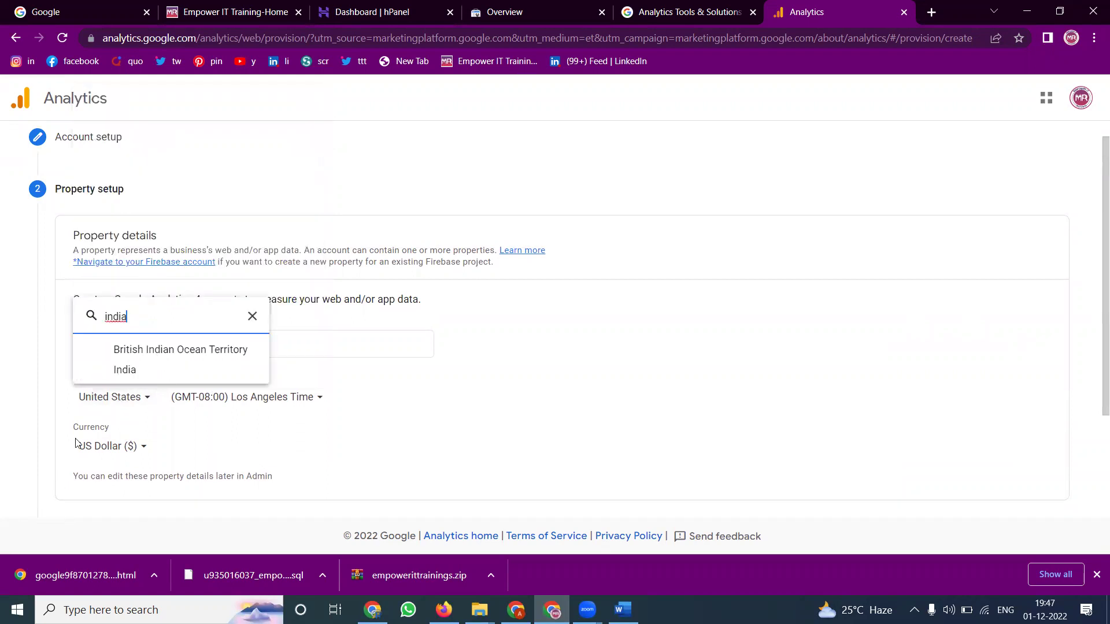
{"action": "left_click", "coordinate": [123, 369]}
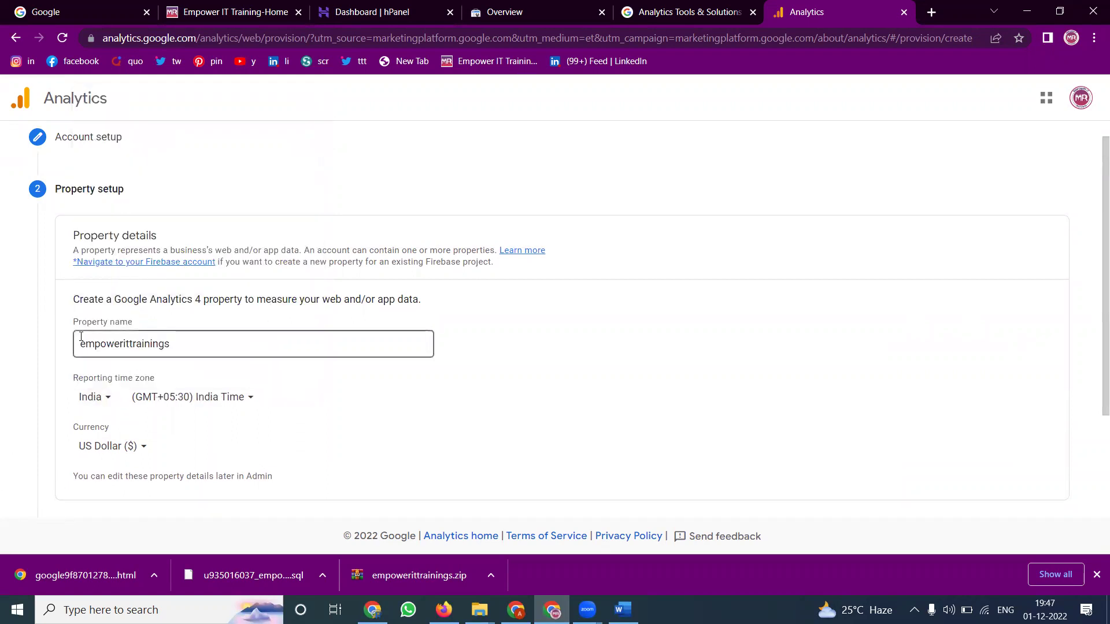
{"action": "scroll", "coordinate": [61, 388], "scroll_direction": "down", "scroll_amount": 3}
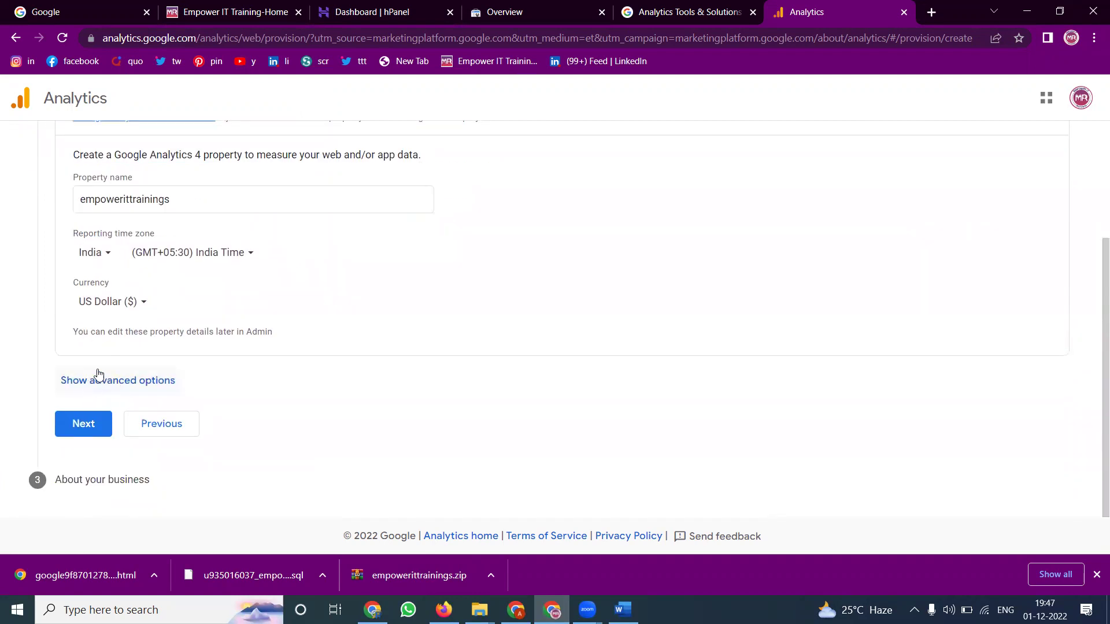
{"action": "left_click", "coordinate": [111, 303]}
{"action": "type", "text": "ind"}
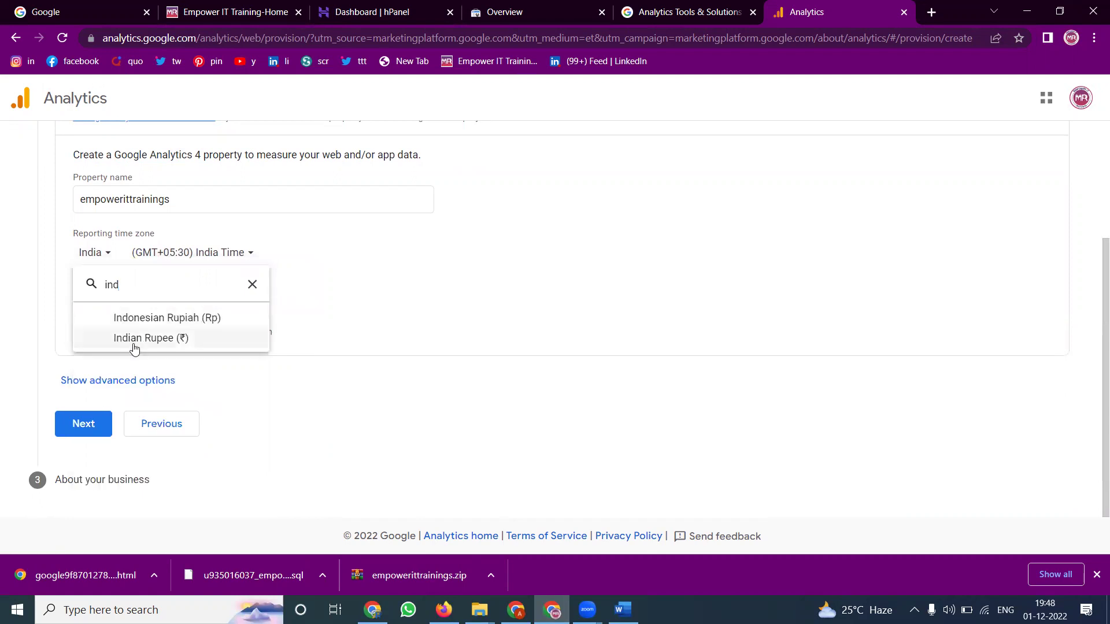
{"action": "left_click", "coordinate": [134, 341]}
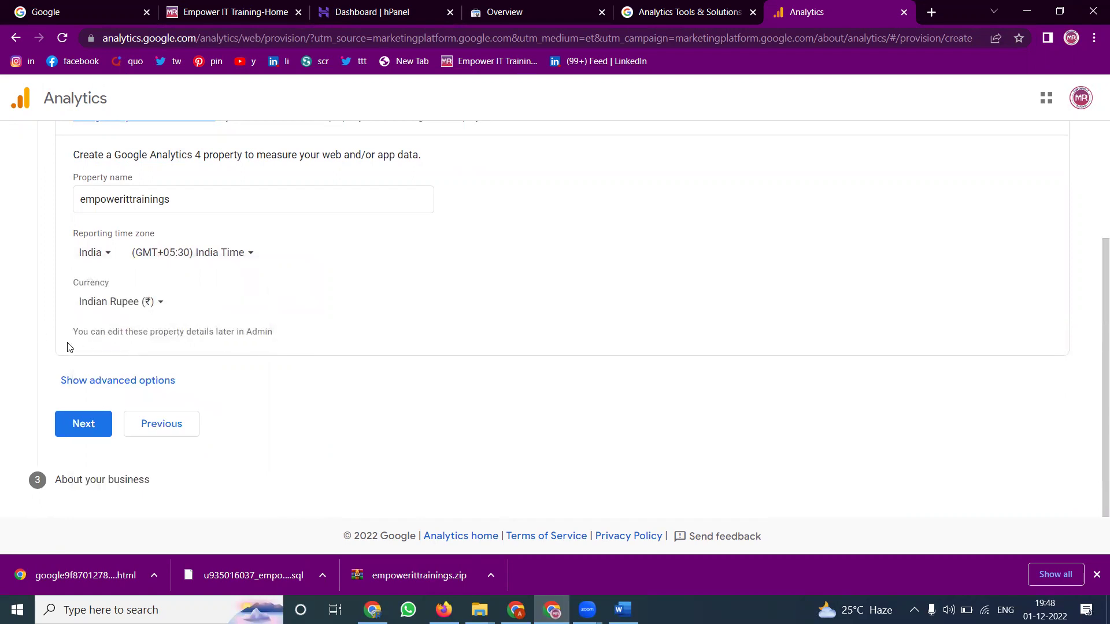
Step: Show the advanced options and switch on Universal Analytics property creation
{"action": "left_click", "coordinate": [70, 384]}
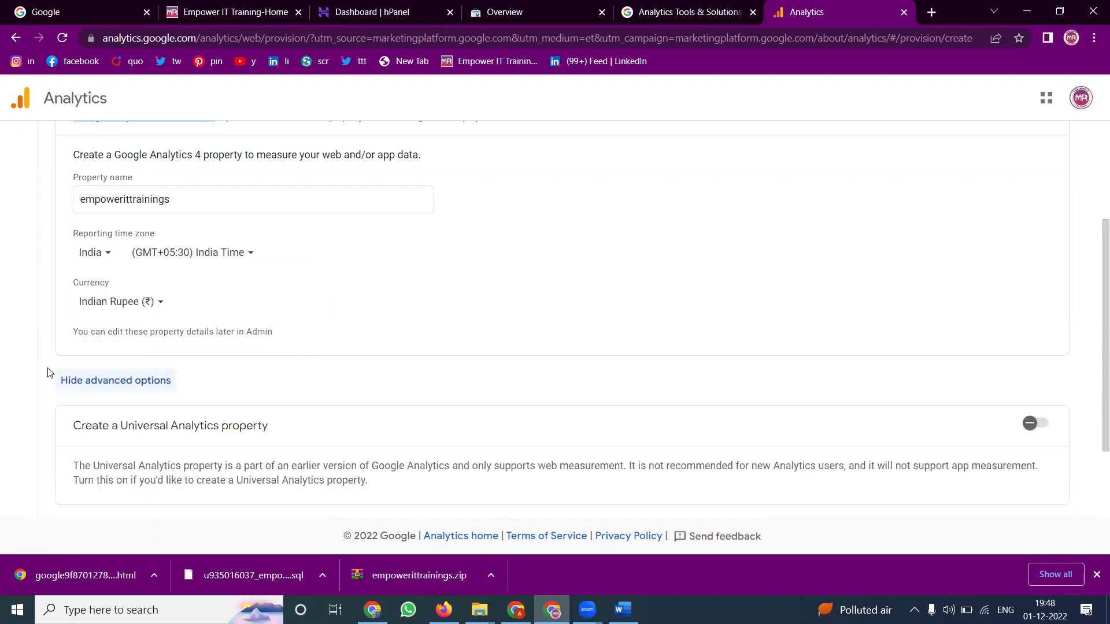
{"action": "scroll", "coordinate": [43, 373], "scroll_direction": "down", "scroll_amount": 2}
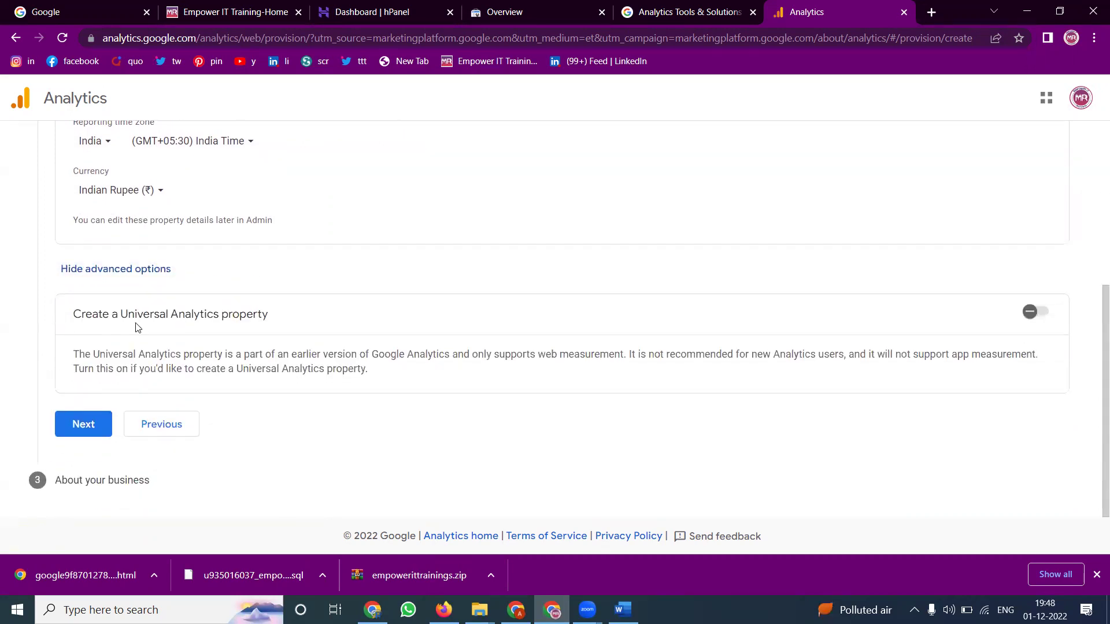
{"action": "left_click", "coordinate": [1038, 311]}
Step: Copy empowerittrainings.com from the website tab and paste it as the Website URL
{"action": "scroll", "coordinate": [697, 311], "scroll_direction": "down", "scroll_amount": 3}
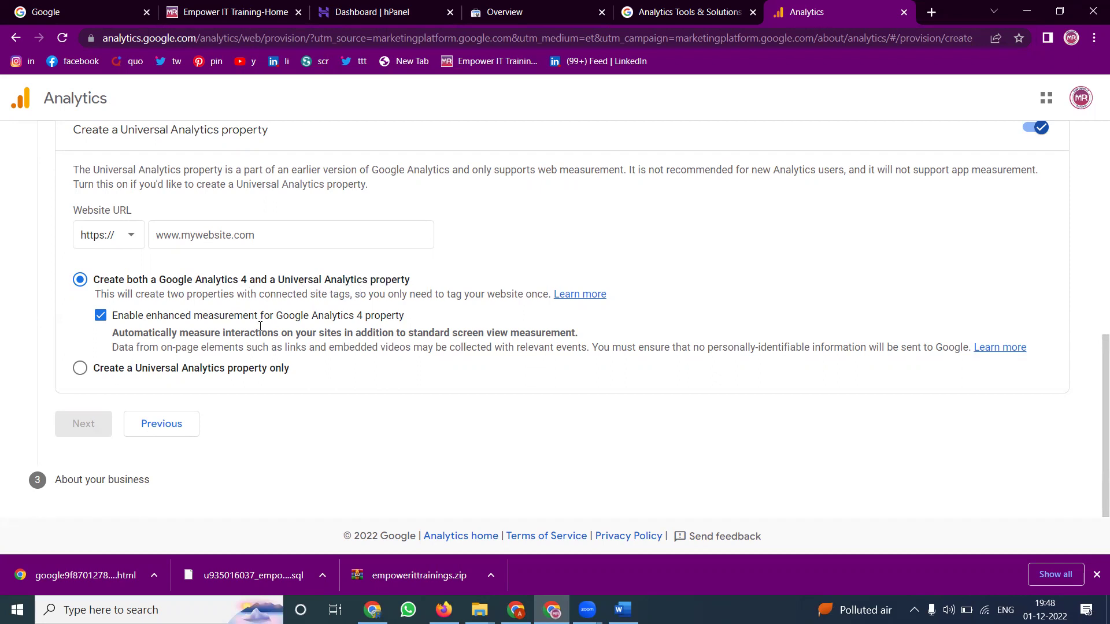
{"action": "left_click", "coordinate": [180, 17]}
{"action": "left_click_drag", "start_coordinate": [257, 37], "coordinate": [140, 43]}
{"action": "key", "text": "ctrl+c"}
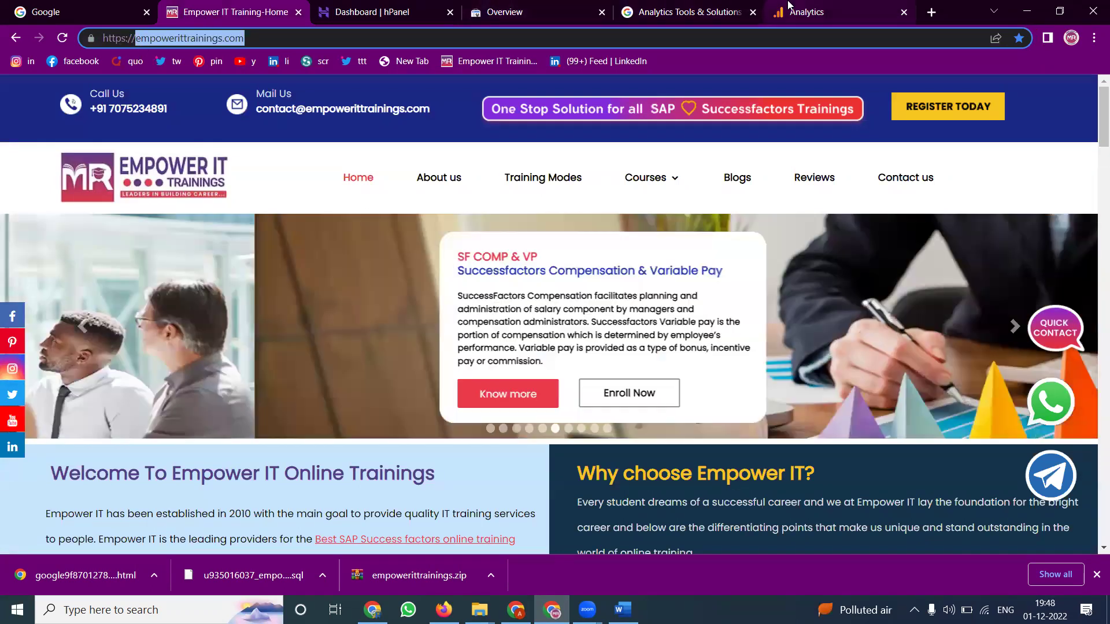
{"action": "left_click", "coordinate": [807, 11]}
{"action": "key", "text": "ctrl+v"}
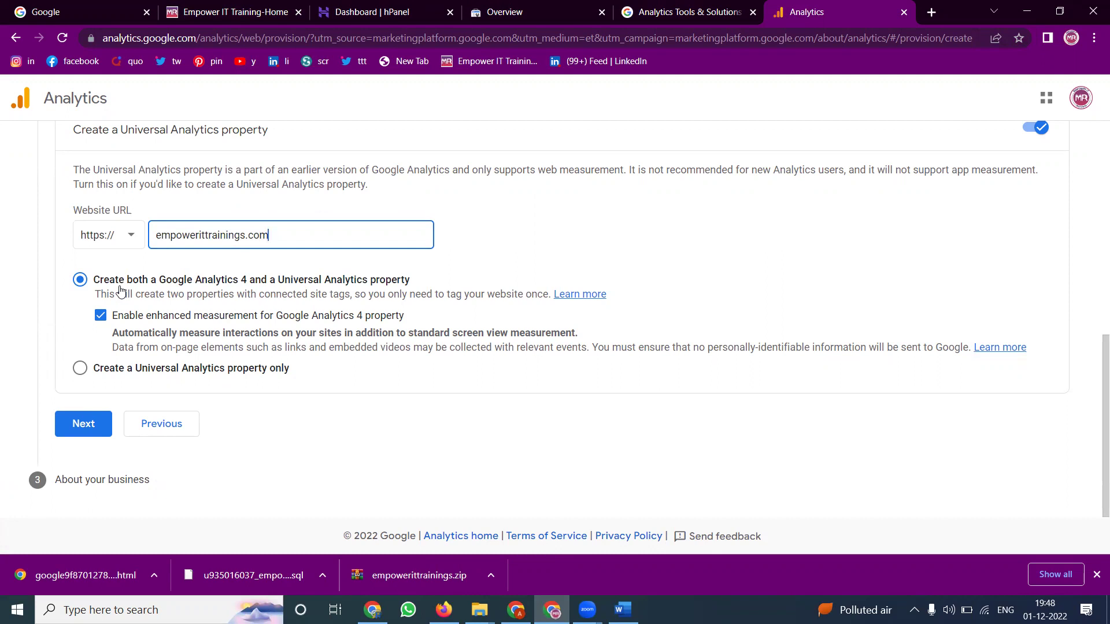
Step: Set business size to Medium and industry category to Jobs & Education
{"action": "left_click", "coordinate": [83, 423]}
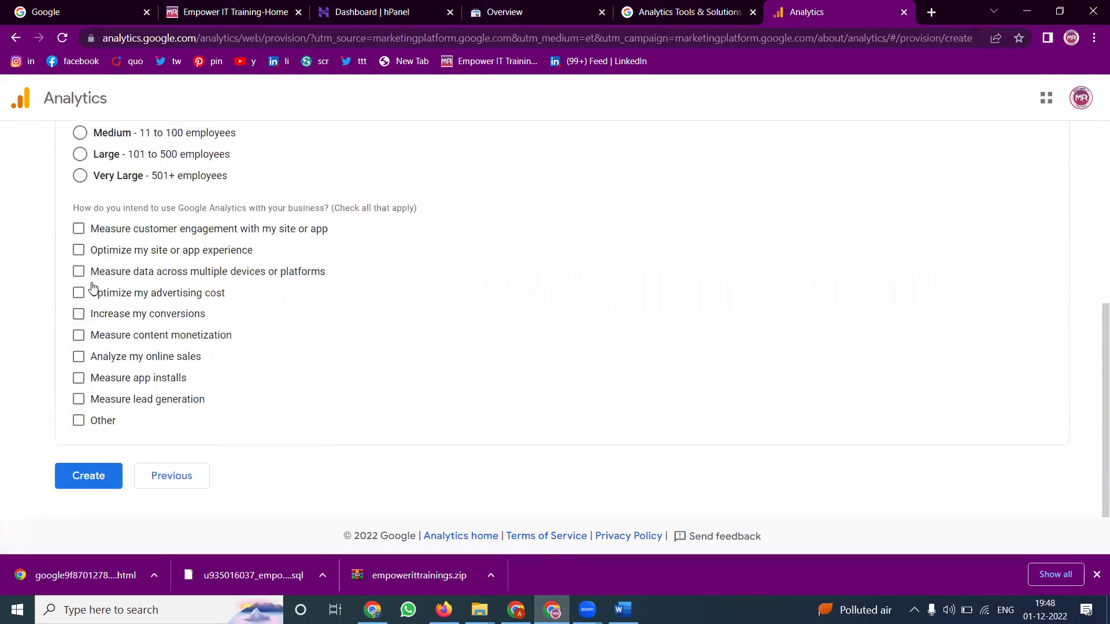
{"action": "scroll", "coordinate": [91, 292], "scroll_direction": "up", "scroll_amount": 1}
{"action": "left_click", "coordinate": [95, 208]}
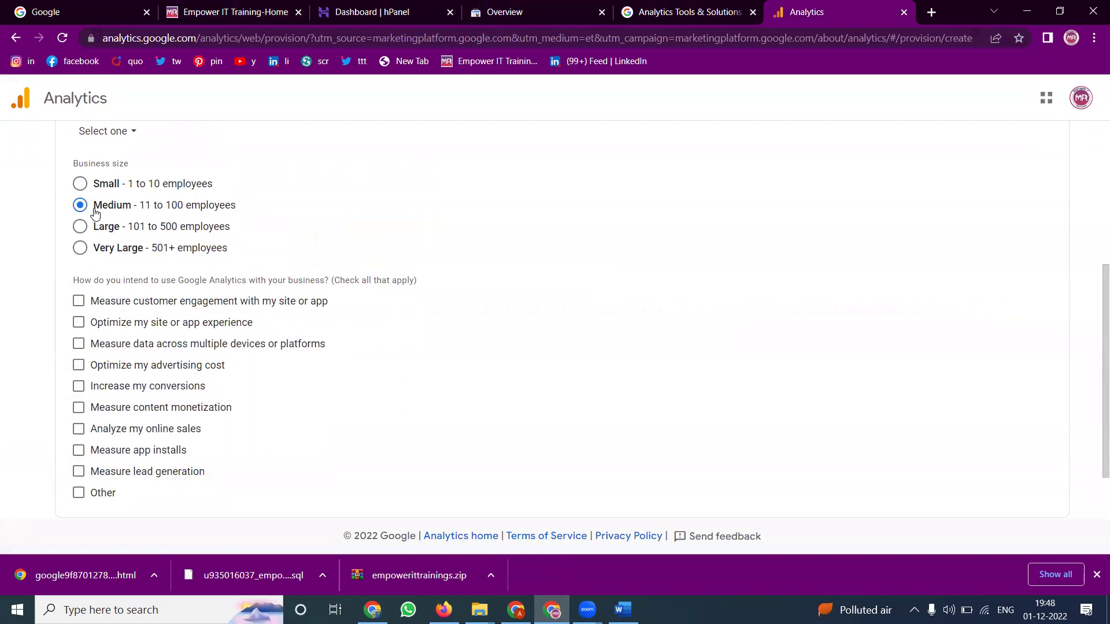
{"action": "left_click", "coordinate": [110, 132]}
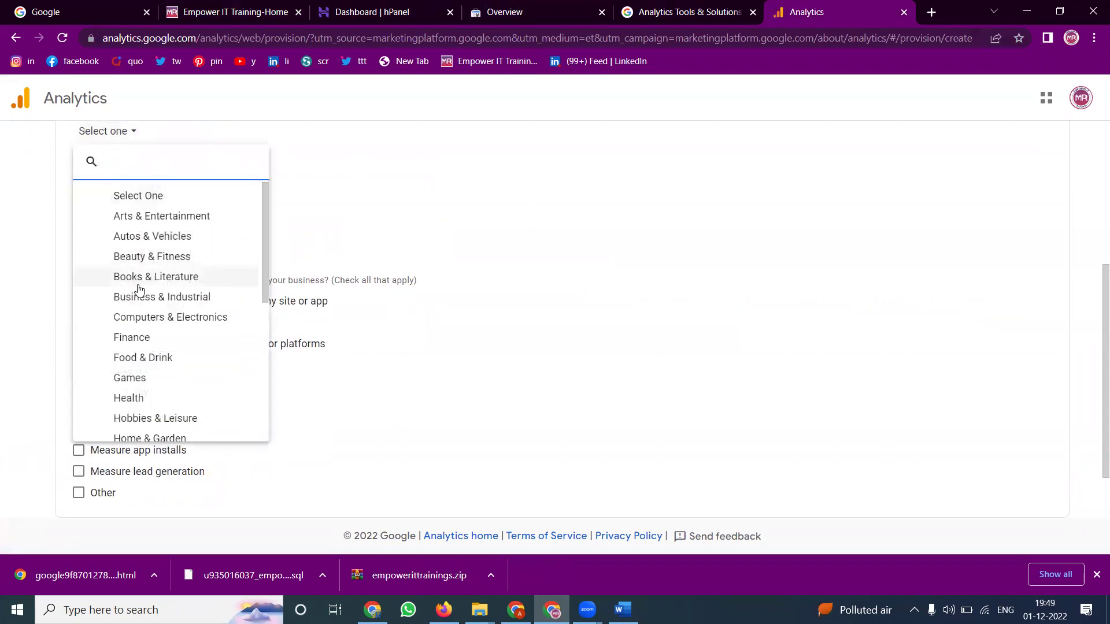
{"action": "scroll", "coordinate": [139, 289], "scroll_direction": "down", "scroll_amount": 3}
{"action": "left_click", "coordinate": [149, 332]}
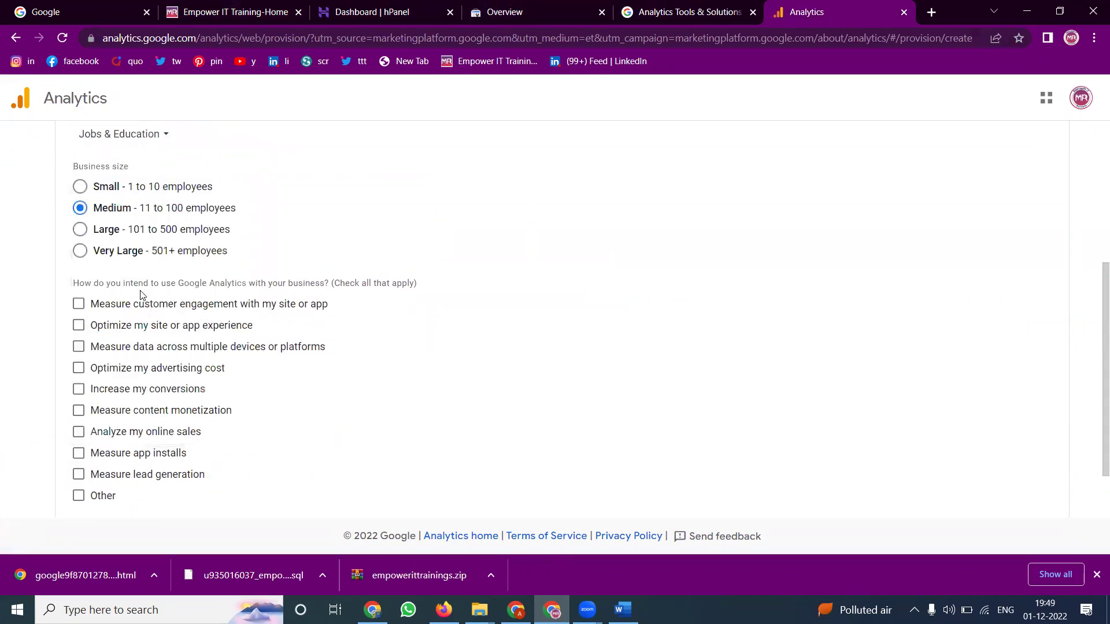
Step: Tick every usage goal plus Other described as 'like traffic', then create the account
{"action": "scroll", "coordinate": [139, 266], "scroll_direction": "down", "scroll_amount": 1}
{"action": "left_click", "coordinate": [105, 231]}
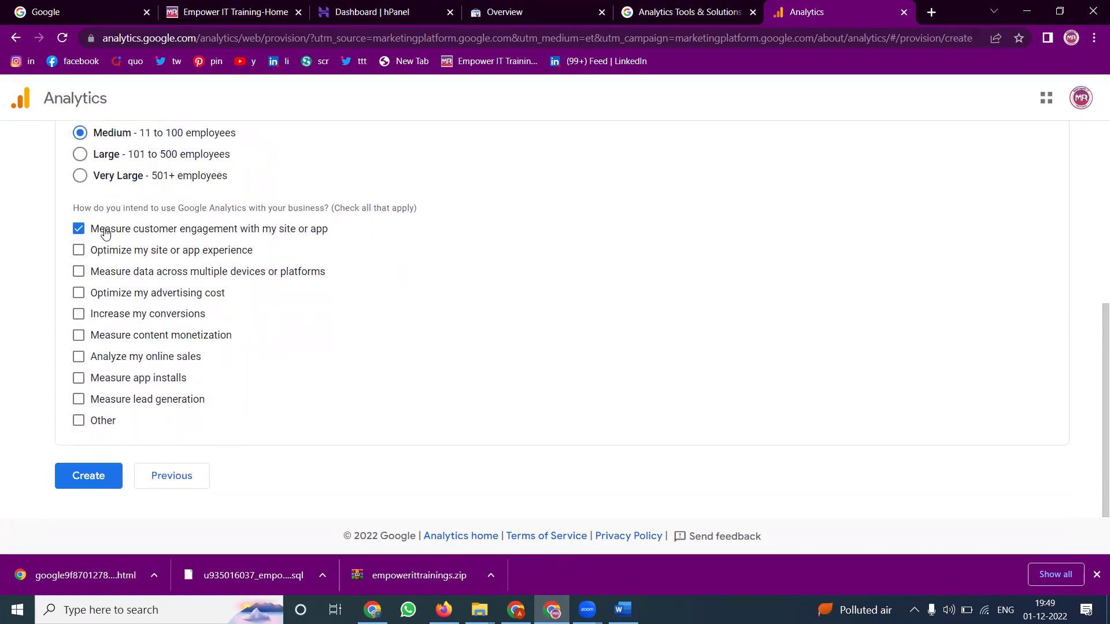
{"action": "left_click", "coordinate": [94, 258]}
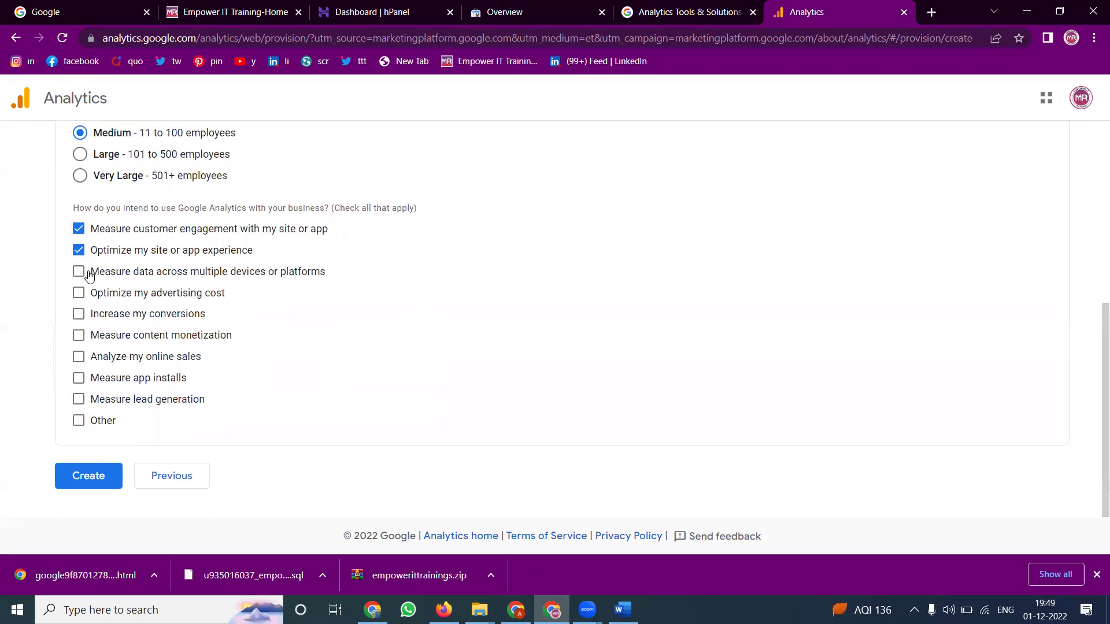
{"action": "left_click", "coordinate": [89, 277]}
{"action": "left_click", "coordinate": [93, 299]}
{"action": "left_click", "coordinate": [93, 322]}
{"action": "left_click", "coordinate": [97, 336]}
{"action": "left_click", "coordinate": [95, 358]}
{"action": "left_click", "coordinate": [103, 379]}
{"action": "left_click", "coordinate": [101, 402]}
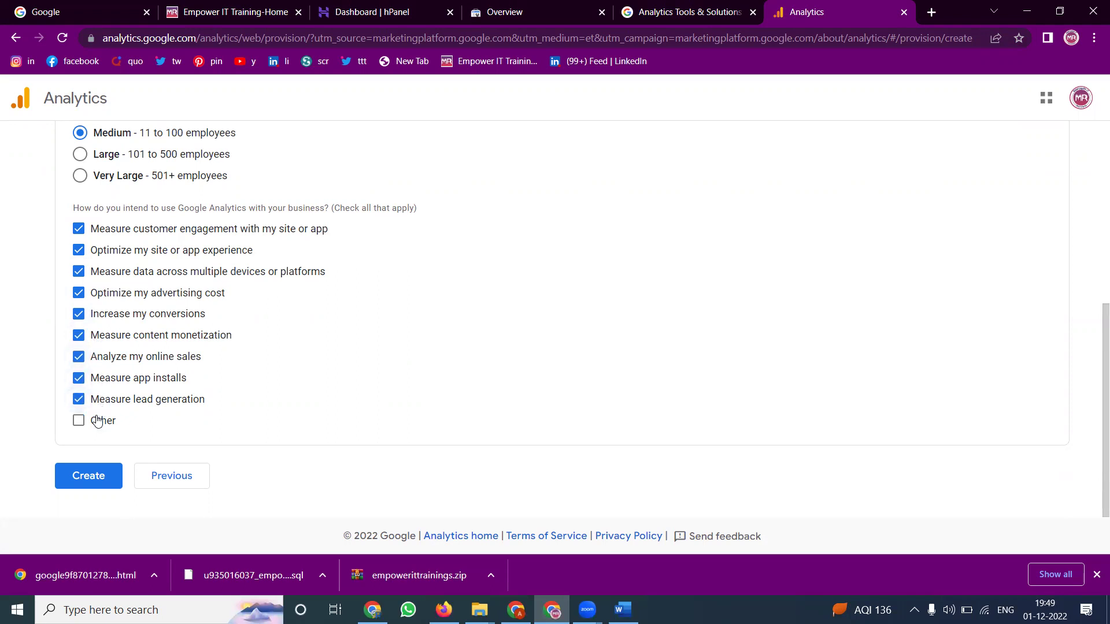
{"action": "left_click", "coordinate": [96, 422]}
{"action": "type", "text": "like traffic"}
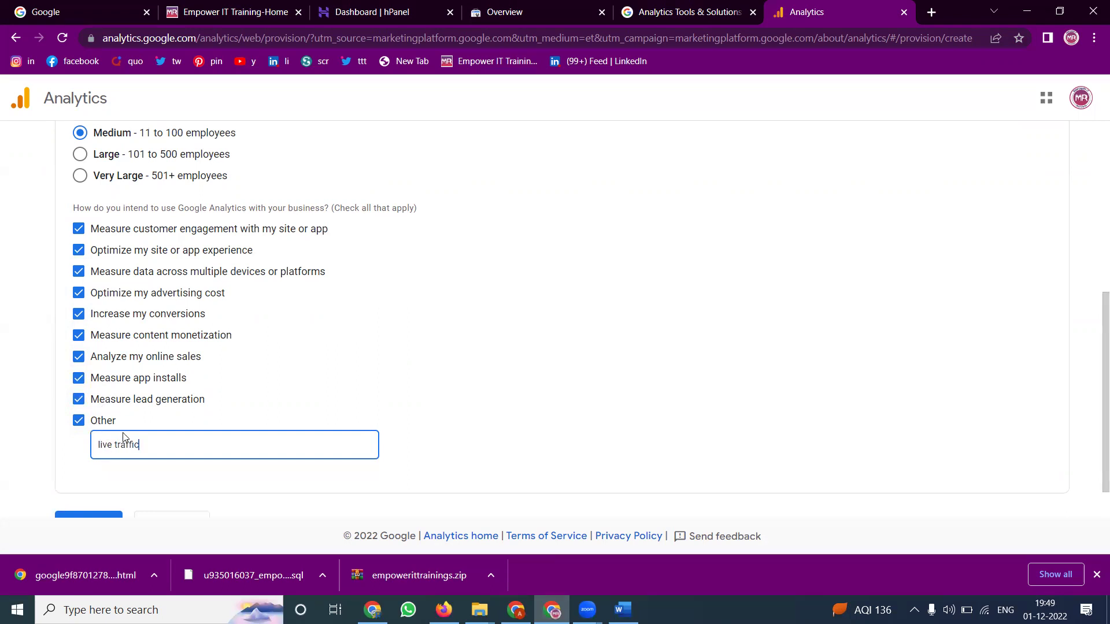
{"action": "scroll", "coordinate": [125, 429], "scroll_direction": "down", "scroll_amount": 1}
{"action": "left_click", "coordinate": [76, 474]}
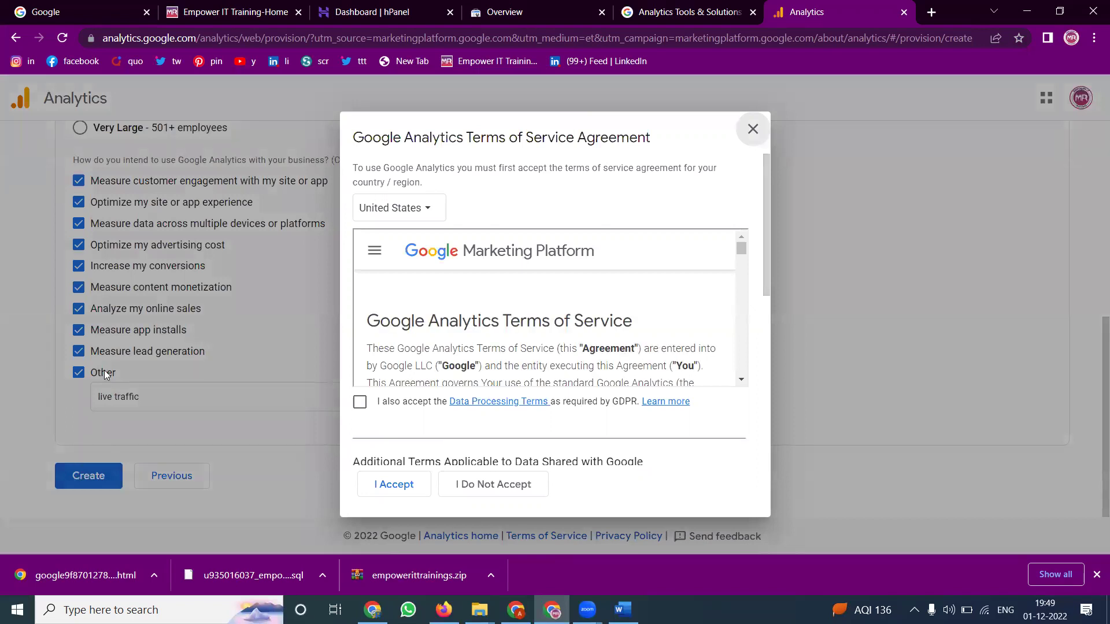
Step: Choose India, accept the GDPR and Controller-Controller data protection terms, and agree to the terms of service
{"action": "left_click", "coordinate": [422, 214]}
{"action": "type", "text": "india"}
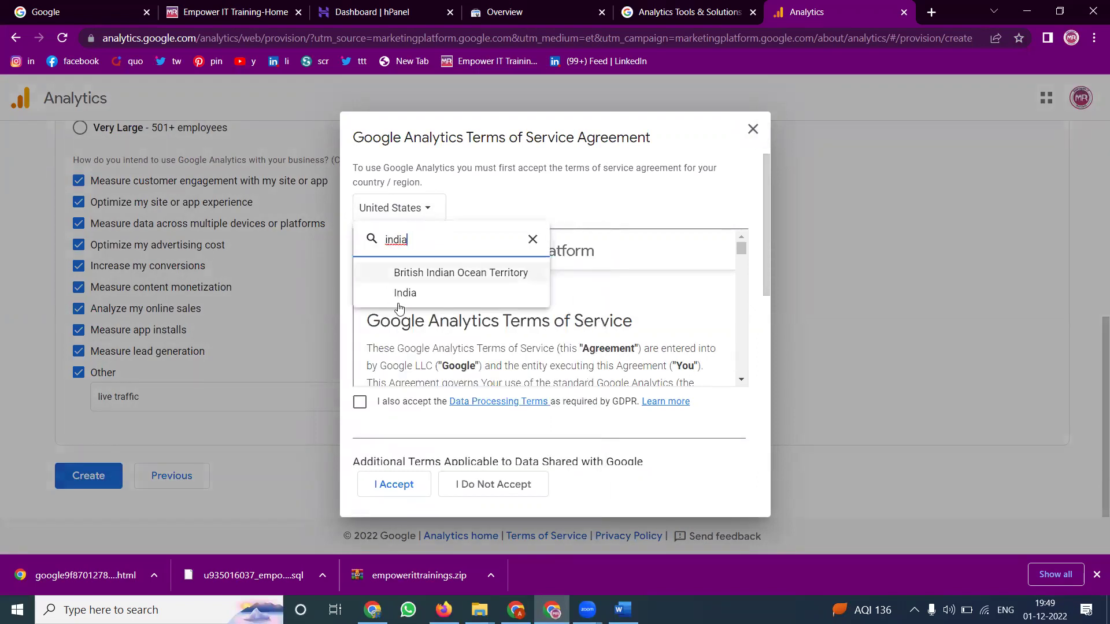
{"action": "left_click", "coordinate": [404, 293]}
{"action": "left_click", "coordinate": [359, 401]}
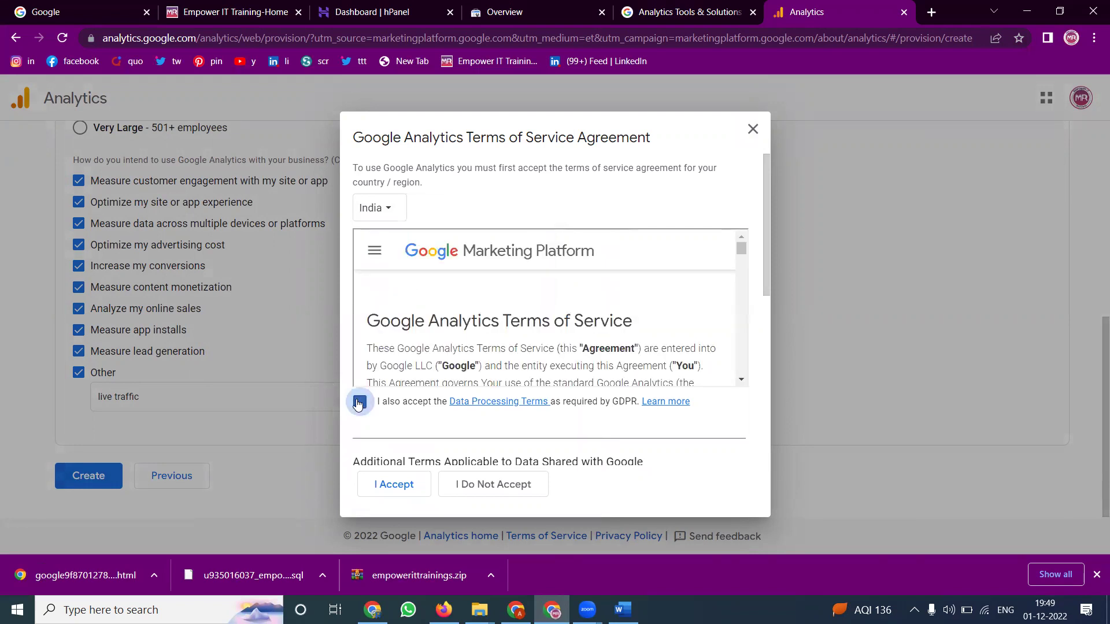
{"action": "scroll", "coordinate": [422, 370], "scroll_direction": "down", "scroll_amount": 10}
{"action": "scroll", "coordinate": [551, 373], "scroll_direction": "down", "scroll_amount": 4}
{"action": "left_click", "coordinate": [359, 435]}
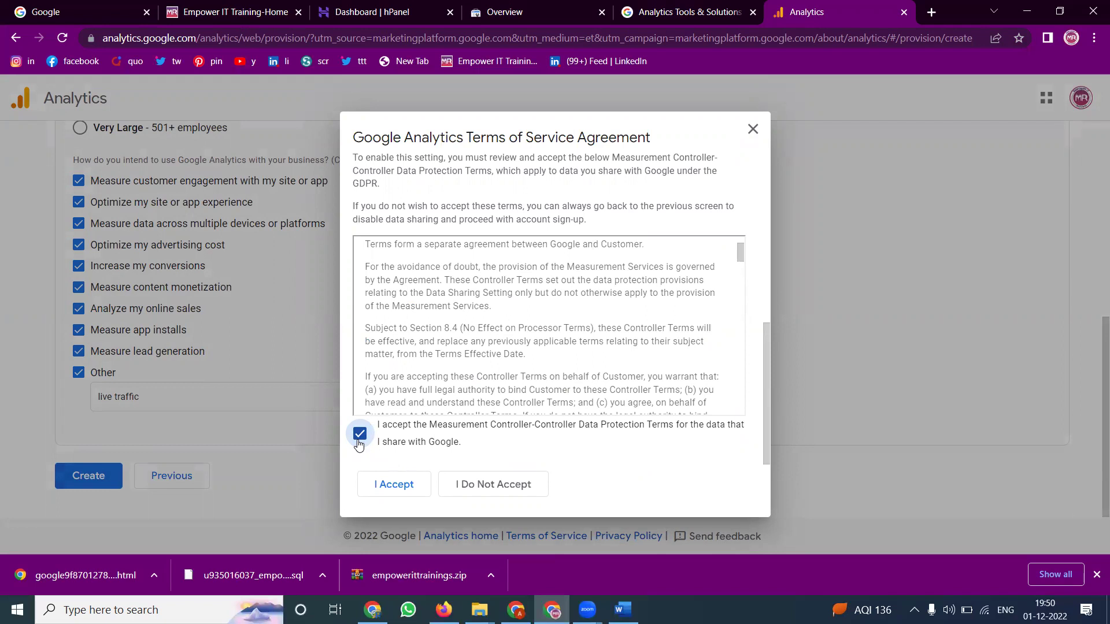
{"action": "left_click", "coordinate": [391, 485]}
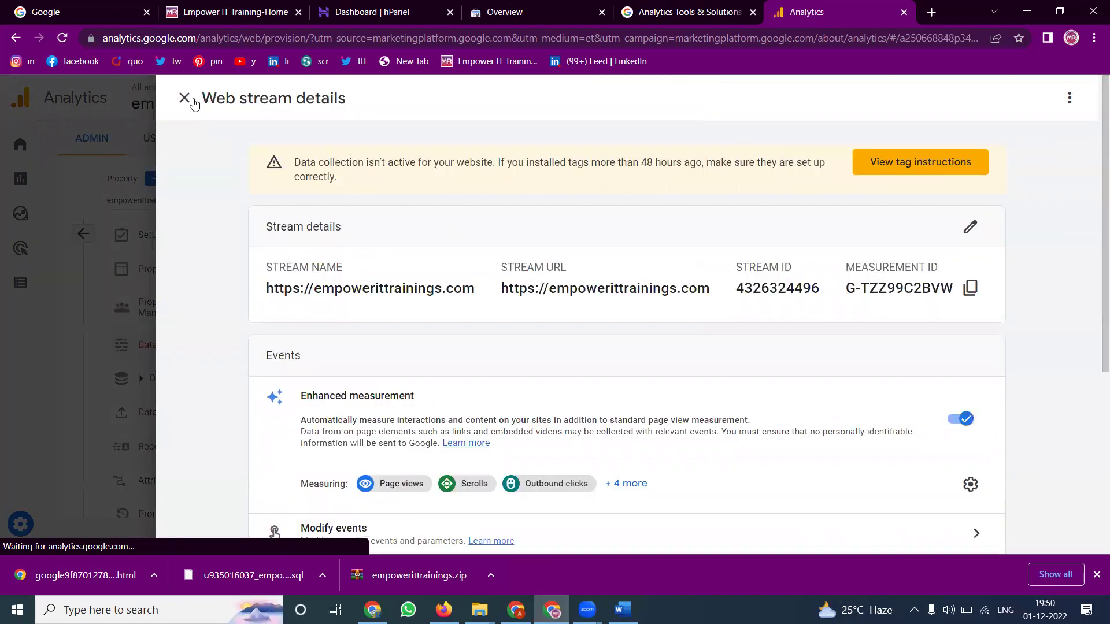
Step: Opt in to all four email communication types and save the preferences
{"action": "left_click", "coordinate": [176, 101]}
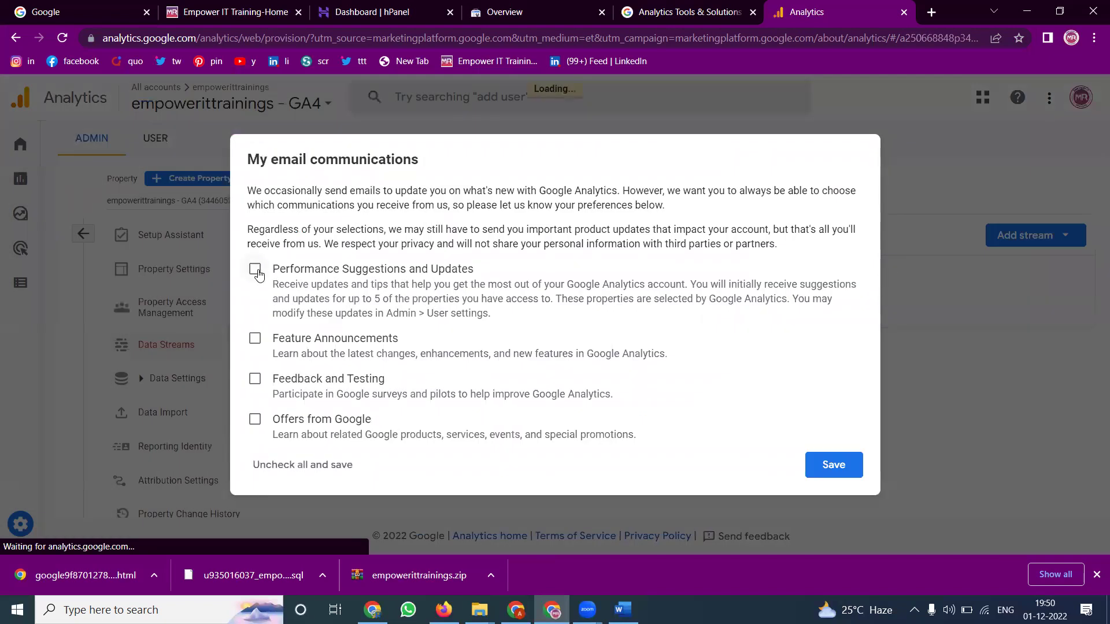
{"action": "left_click", "coordinate": [255, 269]}
{"action": "left_click", "coordinate": [255, 338]}
{"action": "left_click", "coordinate": [255, 379]}
{"action": "left_click", "coordinate": [255, 419]}
{"action": "left_click", "coordinate": [831, 466]}
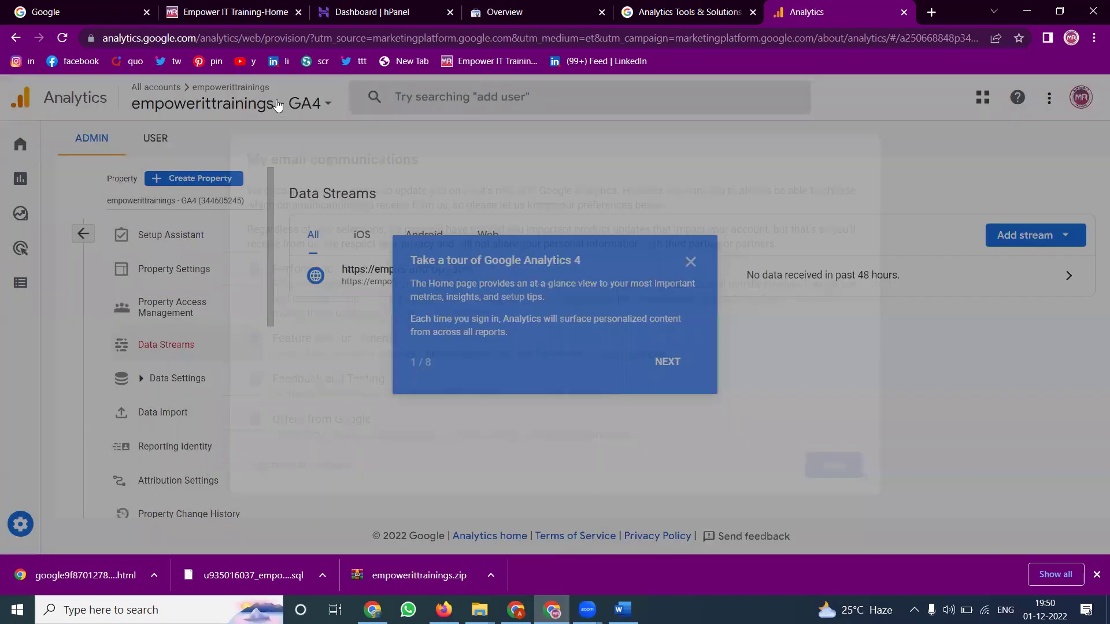
Step: Switch to the empowerittrainings - GA4 property, dismiss the tour, and view tag instructions
{"action": "left_click", "coordinate": [273, 100]}
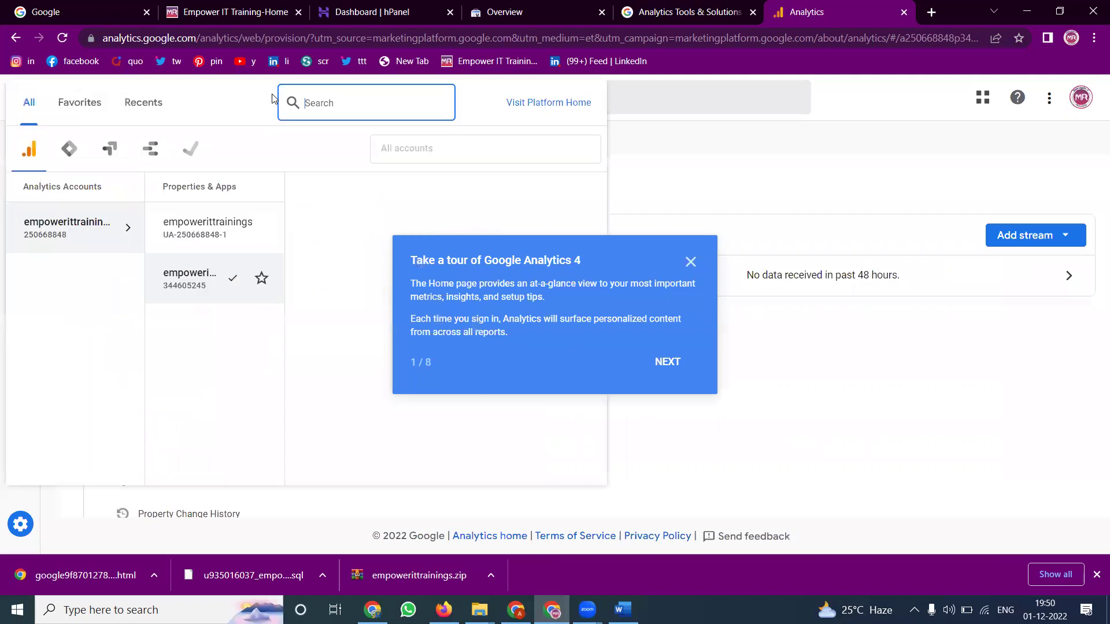
{"action": "left_click", "coordinate": [219, 230]}
{"action": "left_click", "coordinate": [212, 273]}
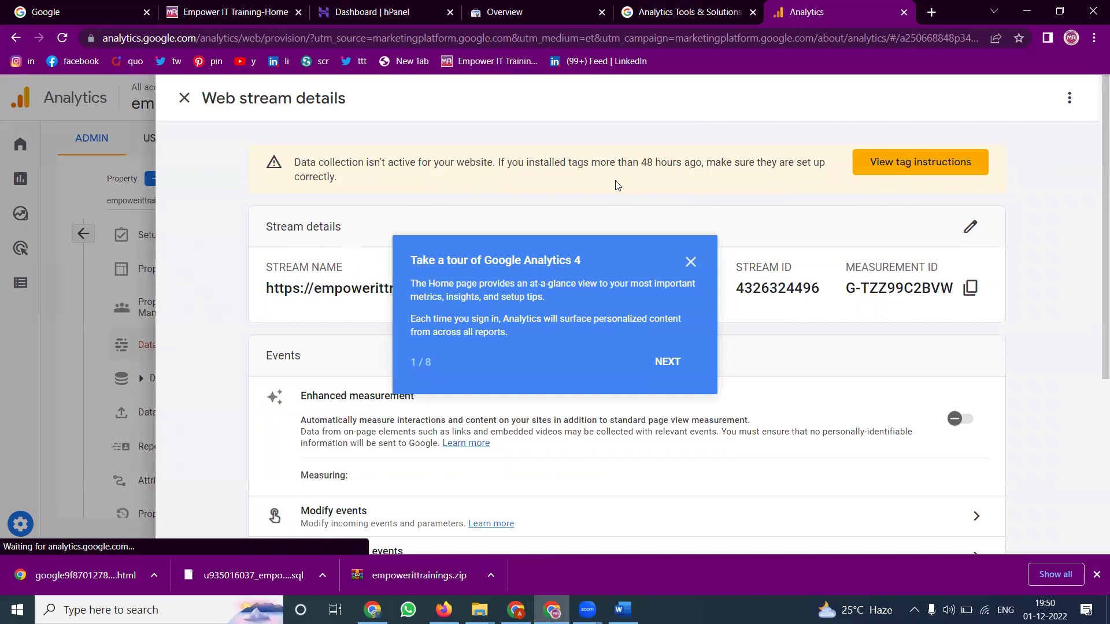
{"action": "left_click", "coordinate": [671, 363]}
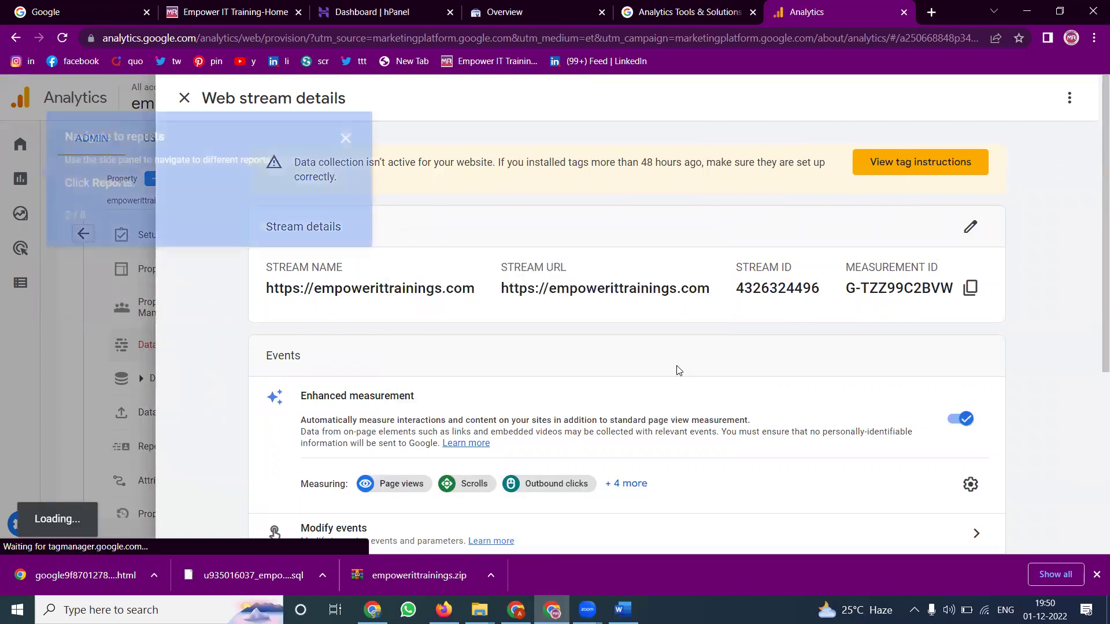
{"action": "left_click", "coordinate": [347, 142]}
{"action": "left_click", "coordinate": [920, 162]}
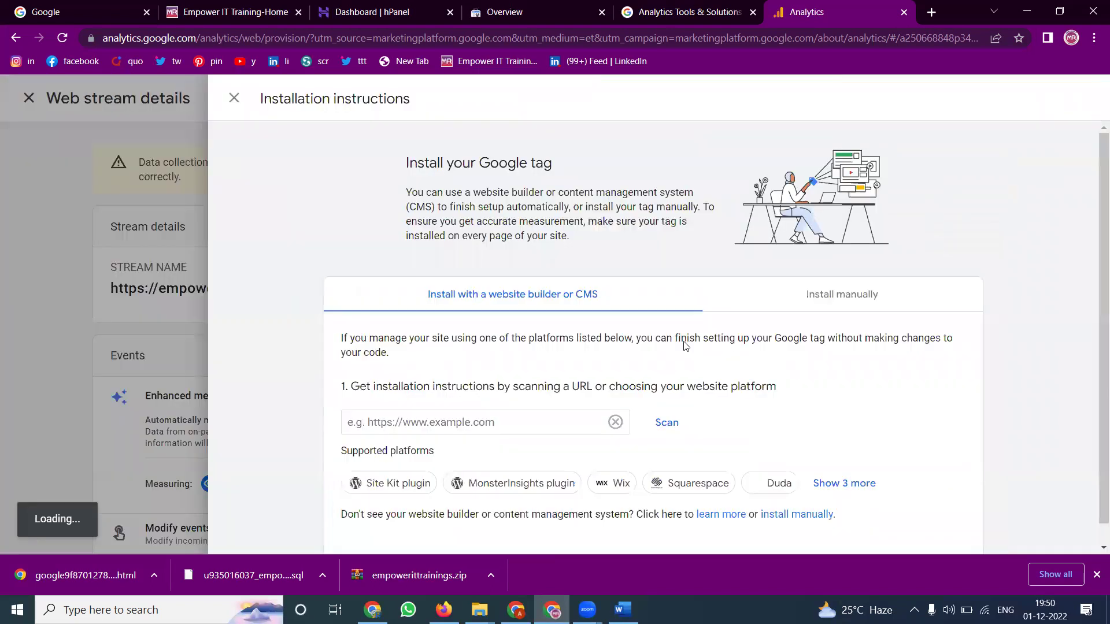
Step: Show the Install manually code and copy the gtag.js snippet to the clipboard
{"action": "left_click", "coordinate": [829, 291]}
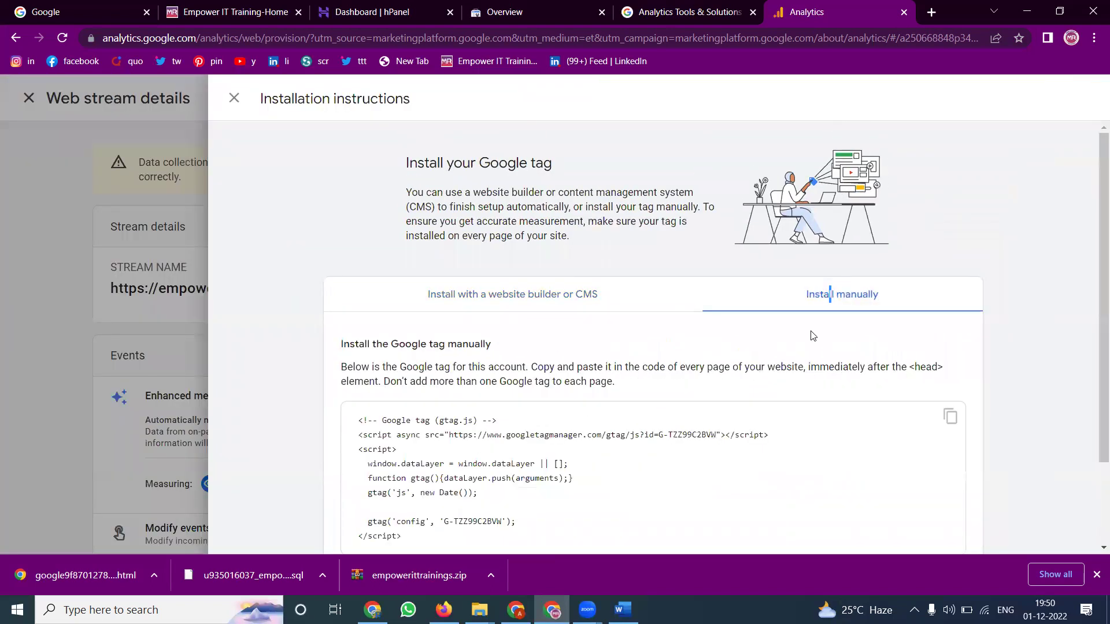
{"action": "scroll", "coordinate": [814, 334], "scroll_direction": "down", "scroll_amount": 2}
{"action": "left_click", "coordinate": [949, 315]}
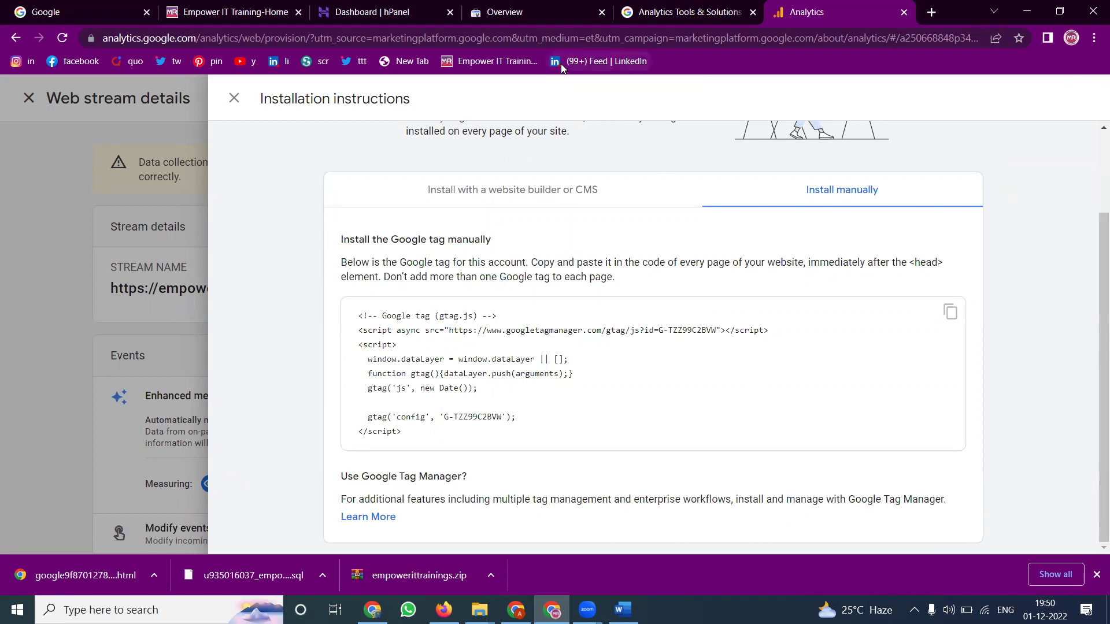
{"action": "left_click", "coordinate": [955, 314]}
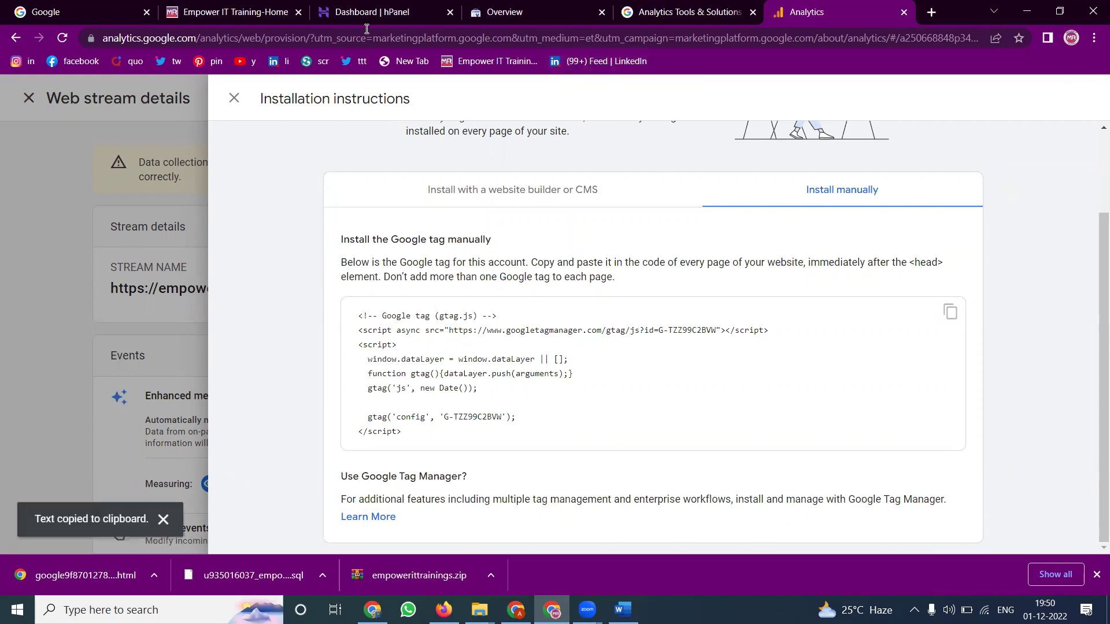
{"action": "left_click", "coordinate": [351, 6]}
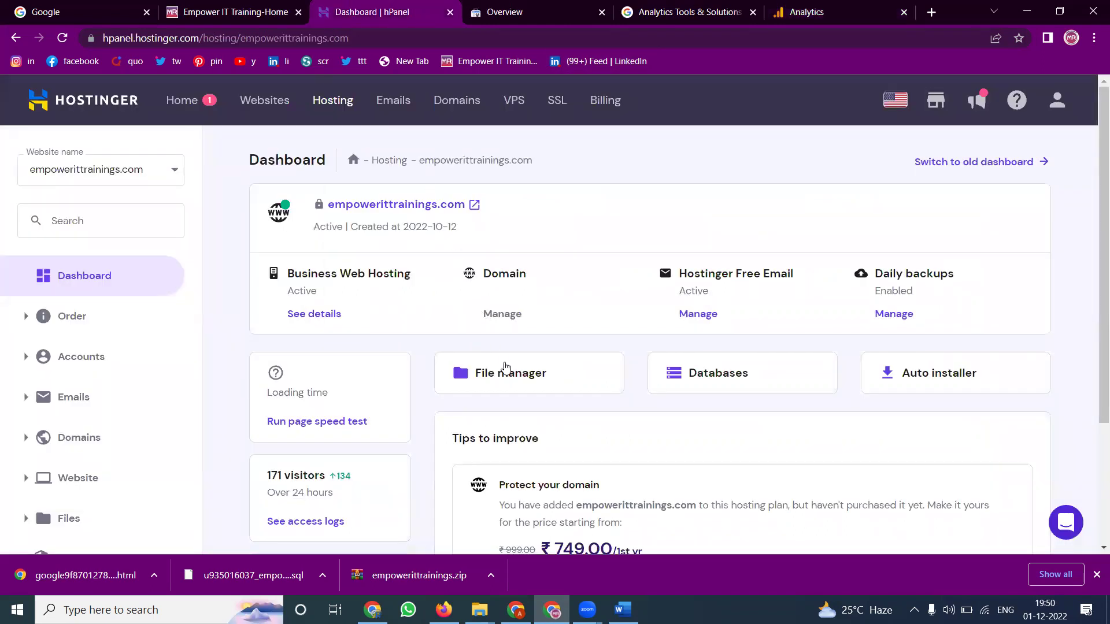
Step: Open the site's File Manager and go into public_html/application
{"action": "left_click", "coordinate": [505, 367]}
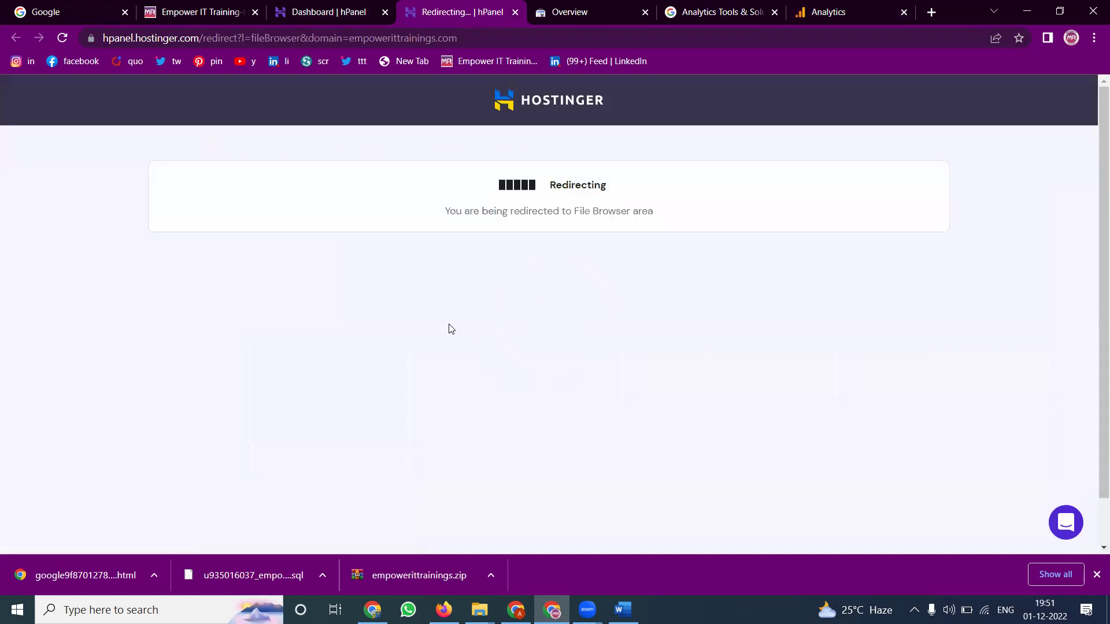
{"action": "scroll", "coordinate": [451, 329], "scroll_direction": "down", "scroll_amount": 1}
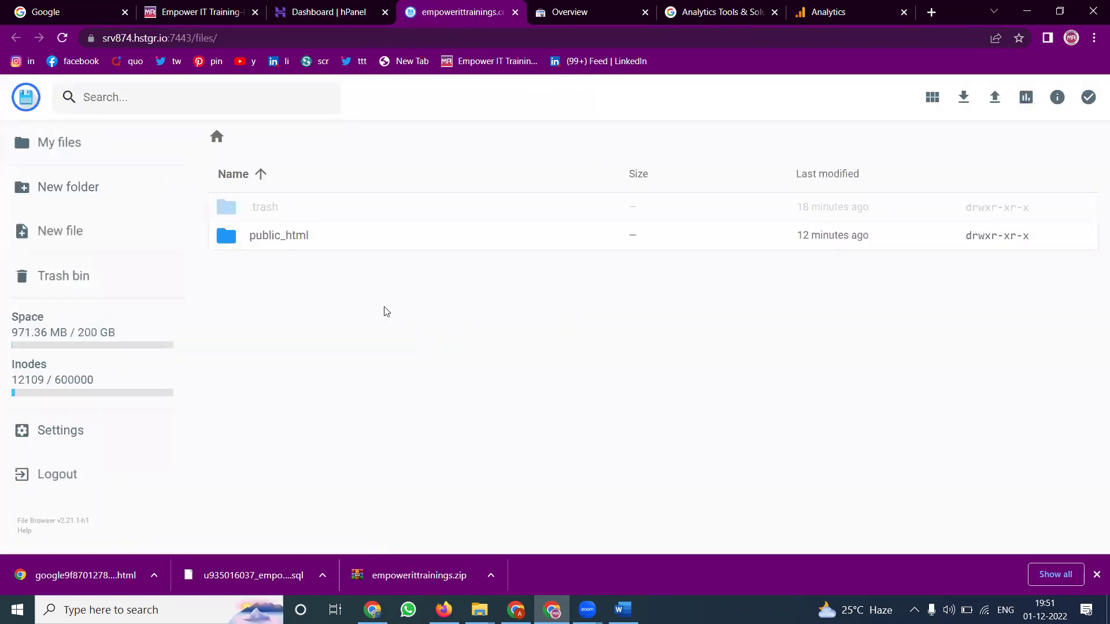
{"action": "double_click", "coordinate": [272, 249]}
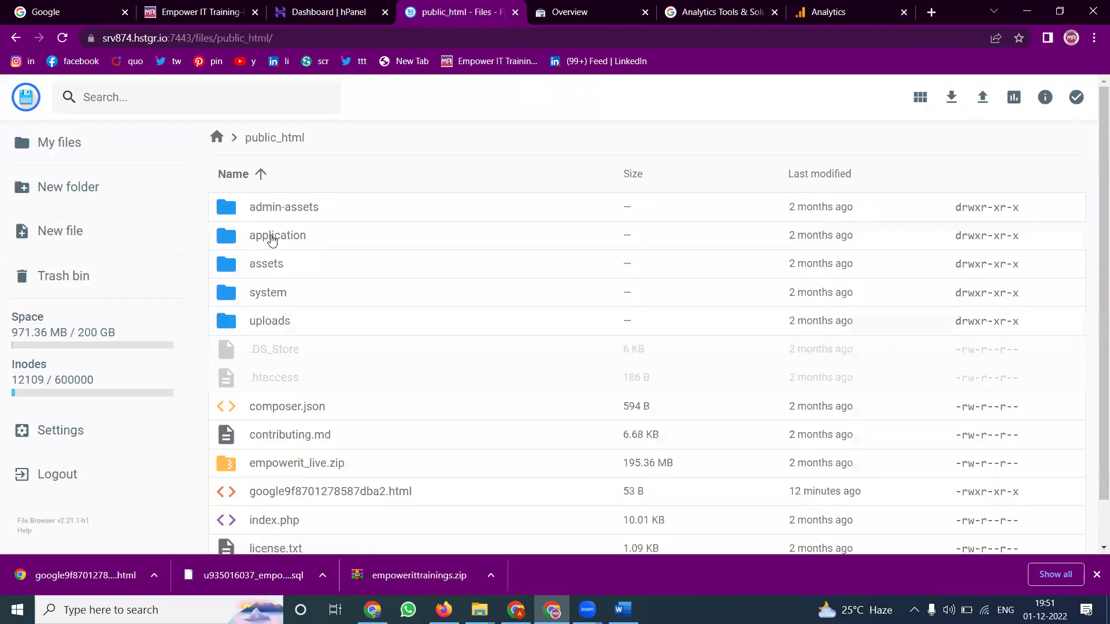
{"action": "double_click", "coordinate": [298, 240]}
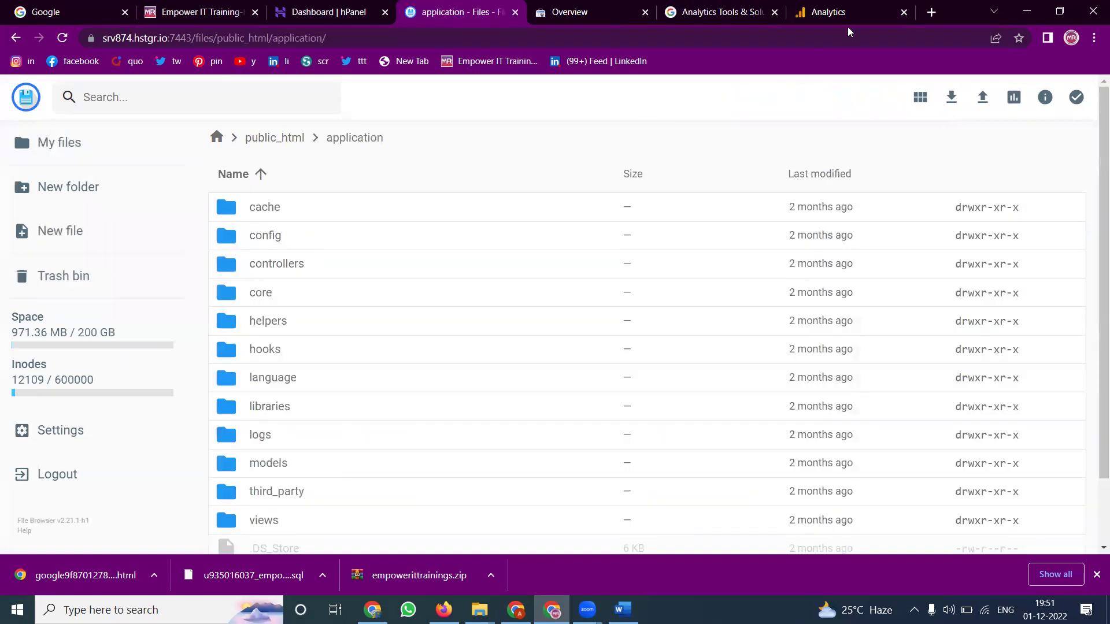
{"action": "left_click", "coordinate": [848, 8]}
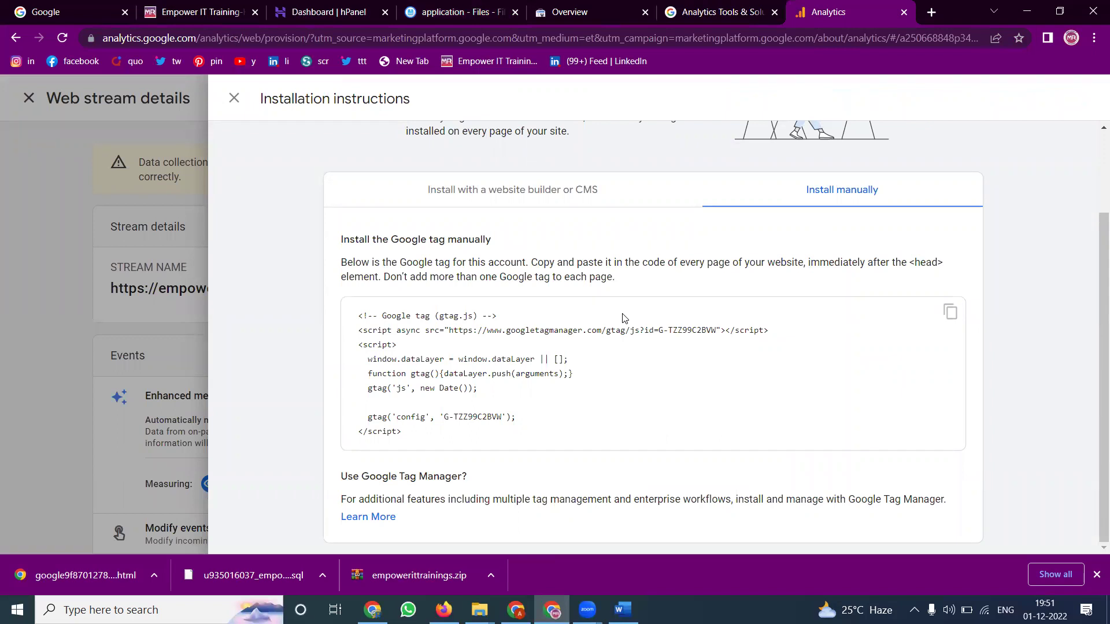
{"action": "left_click", "coordinate": [448, 6]}
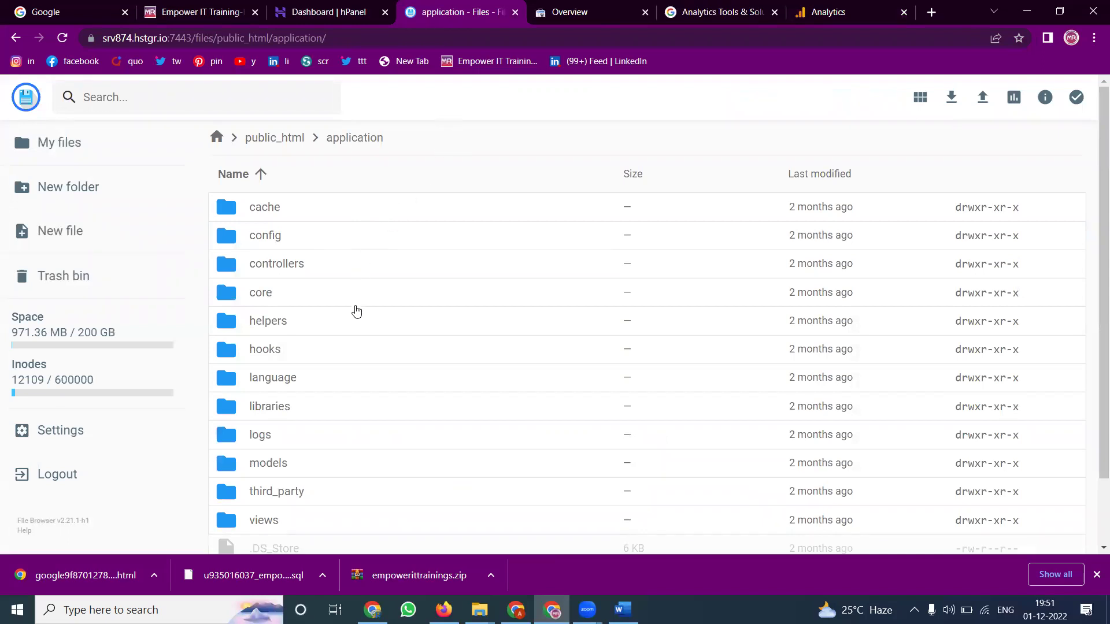
{"action": "scroll", "coordinate": [341, 376], "scroll_direction": "down", "scroll_amount": 2}
Step: Navigate into views/front/includes and bring up the options for footer.php
{"action": "double_click", "coordinate": [306, 450]}
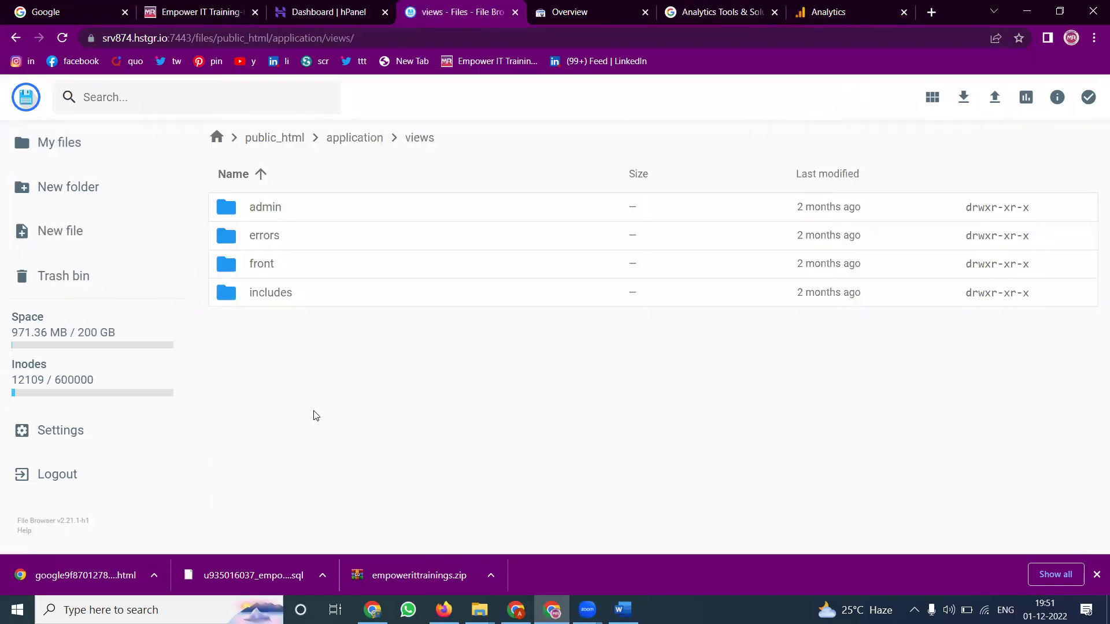
{"action": "double_click", "coordinate": [293, 265]}
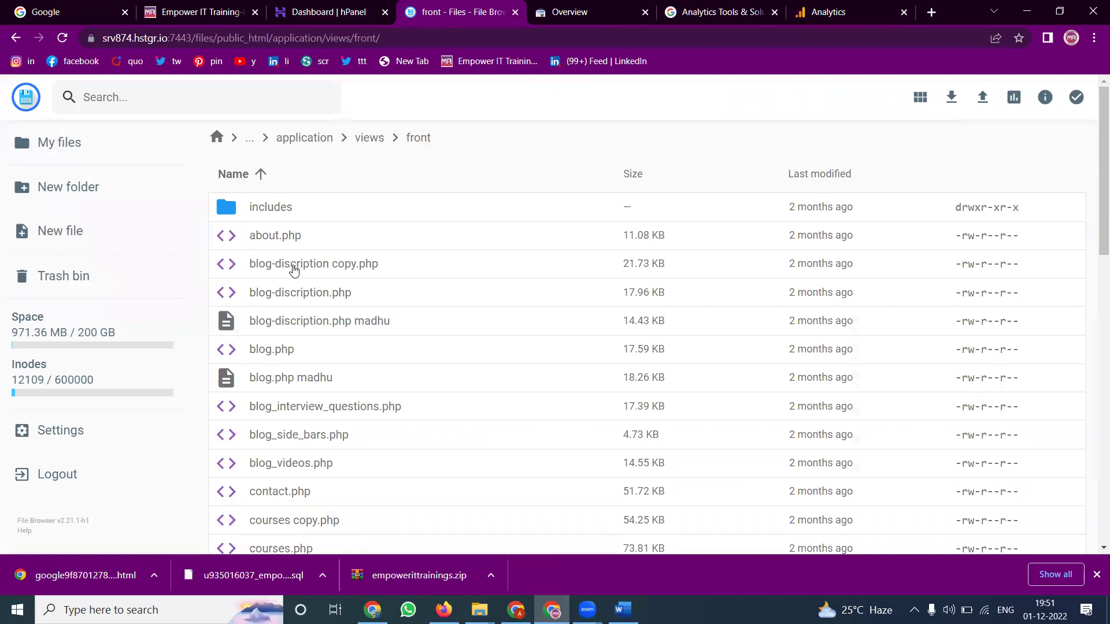
{"action": "left_click", "coordinate": [288, 210]}
{"action": "double_click", "coordinate": [288, 211]}
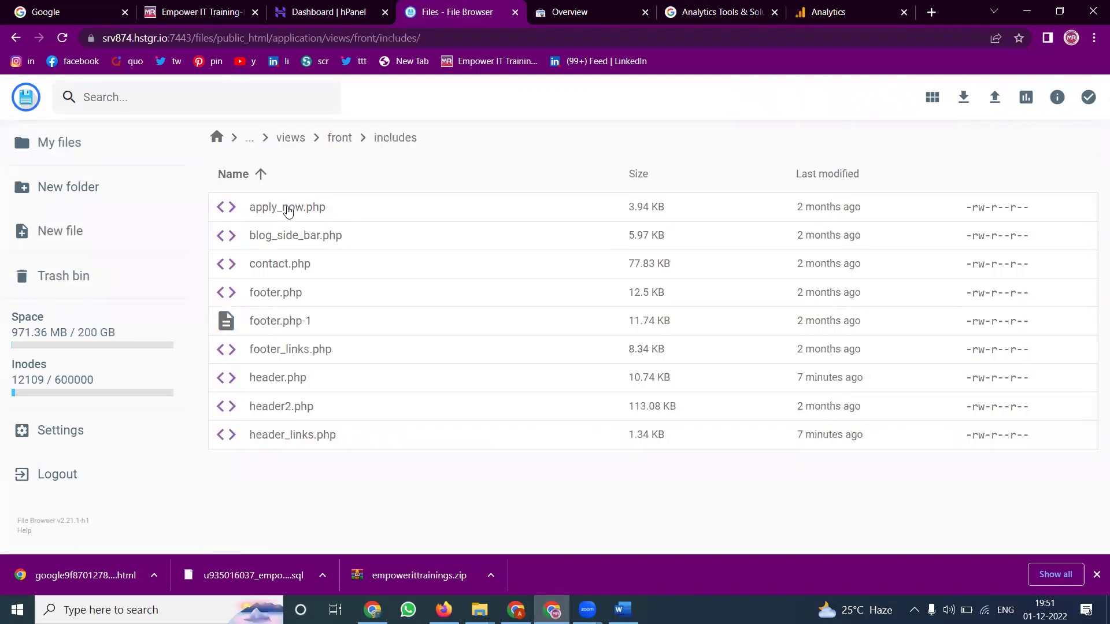
{"action": "right_click", "coordinate": [267, 292]}
Step: Paste the gtag.js snippet at the end of footer.php after </style> and save it
{"action": "double_click", "coordinate": [264, 291]}
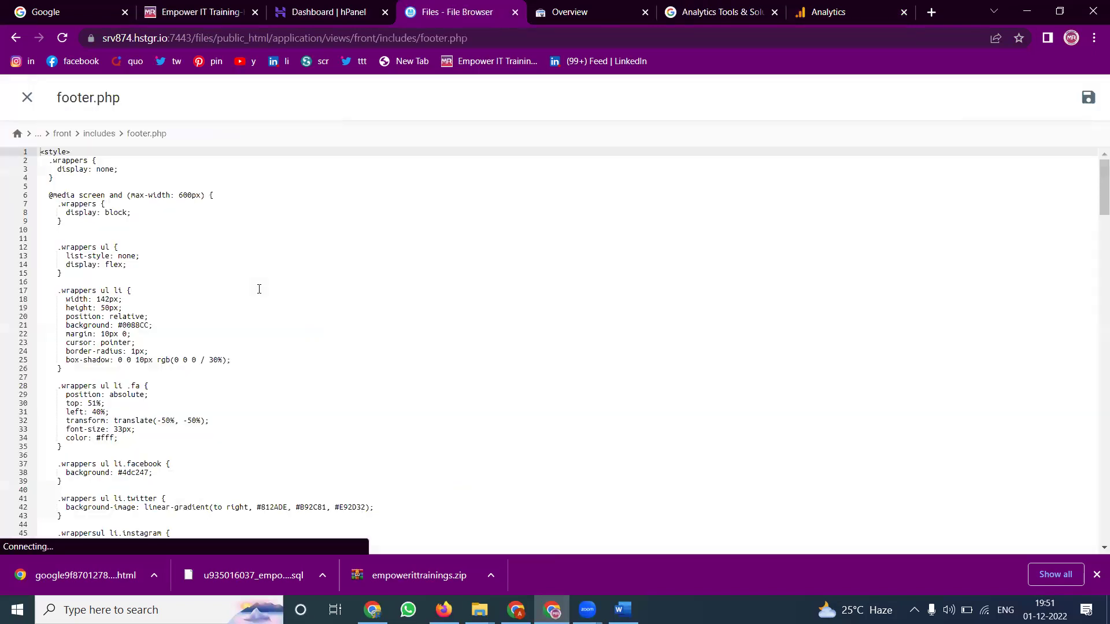
{"action": "scroll", "coordinate": [259, 289], "scroll_direction": "down", "scroll_amount": 6}
{"action": "scroll", "coordinate": [259, 289], "scroll_direction": "down", "scroll_amount": 6}
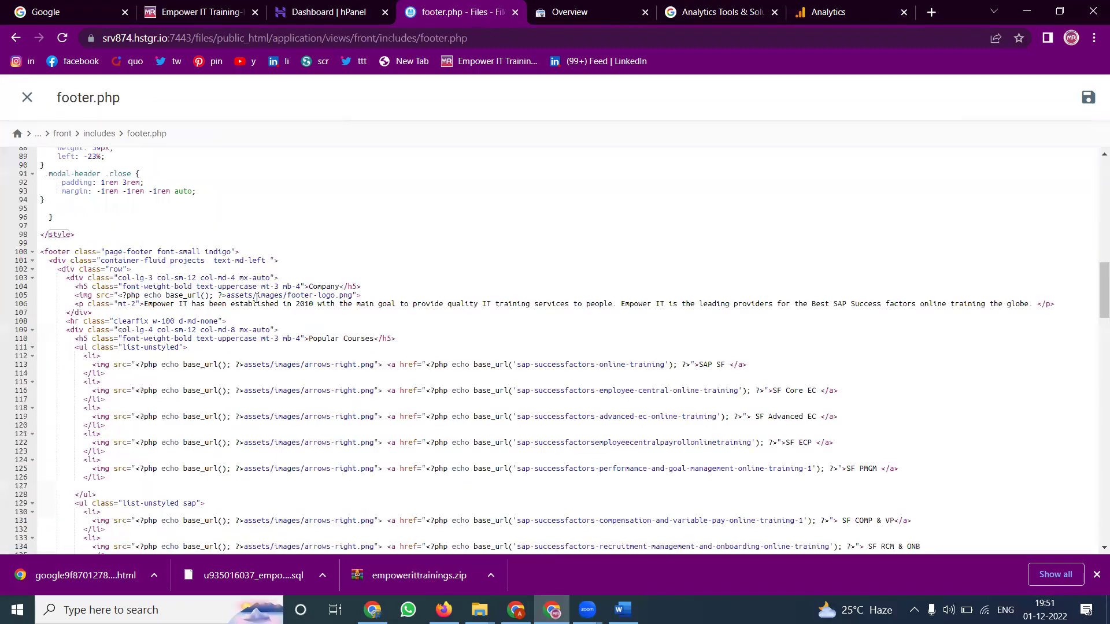
{"action": "scroll", "coordinate": [257, 299], "scroll_direction": "down", "scroll_amount": 20}
{"action": "scroll", "coordinate": [257, 300], "scroll_direction": "down", "scroll_amount": 2}
{"action": "left_click", "coordinate": [109, 548]}
{"action": "key", "text": "Return"}
{"action": "key", "text": "Return"}
{"action": "key", "text": "Return"}
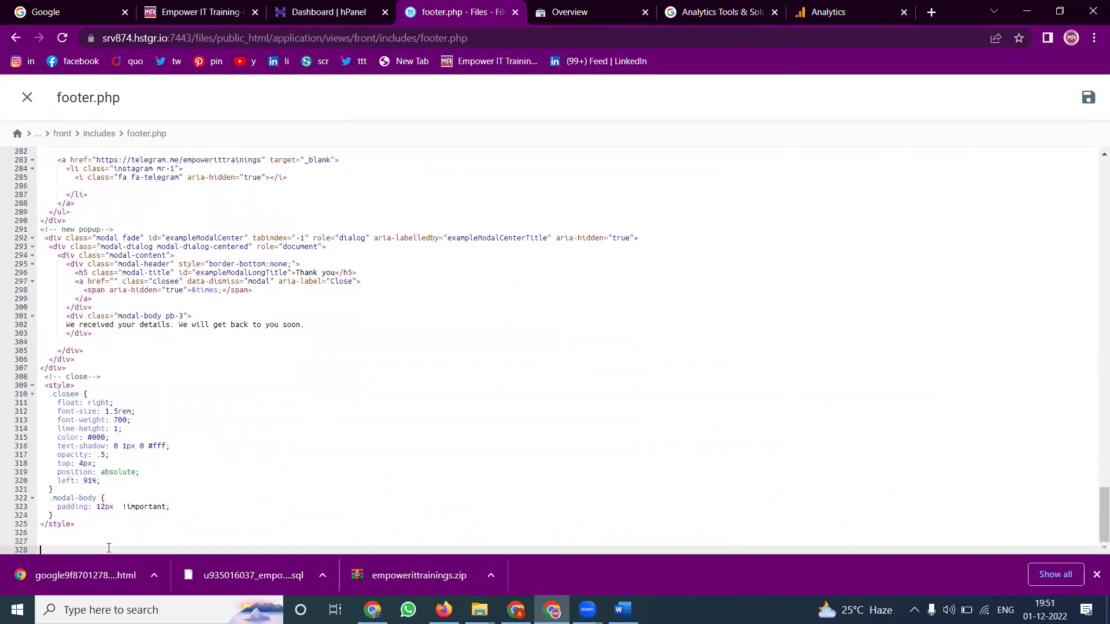
{"action": "key", "text": "ctrl+v"}
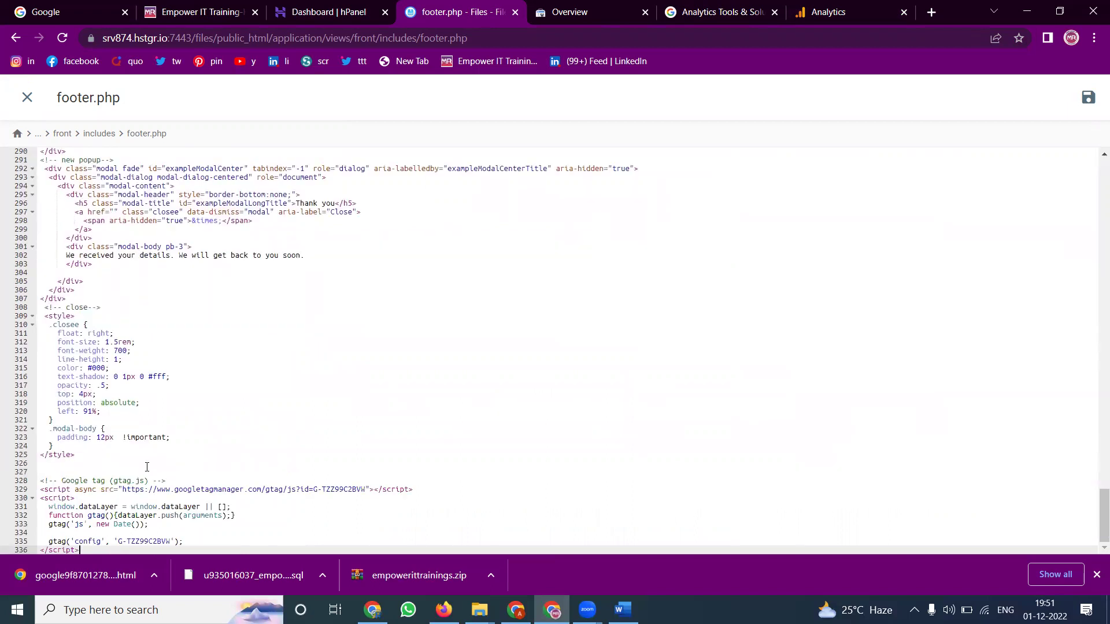
{"action": "left_click", "coordinate": [1089, 97]}
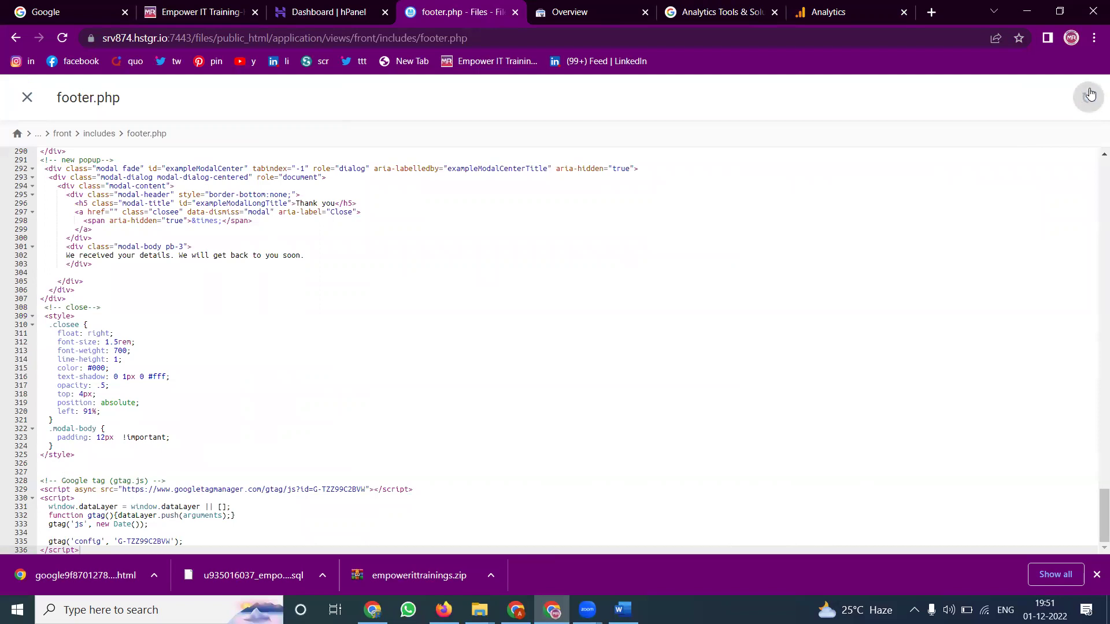
{"action": "left_click", "coordinate": [840, 12]}
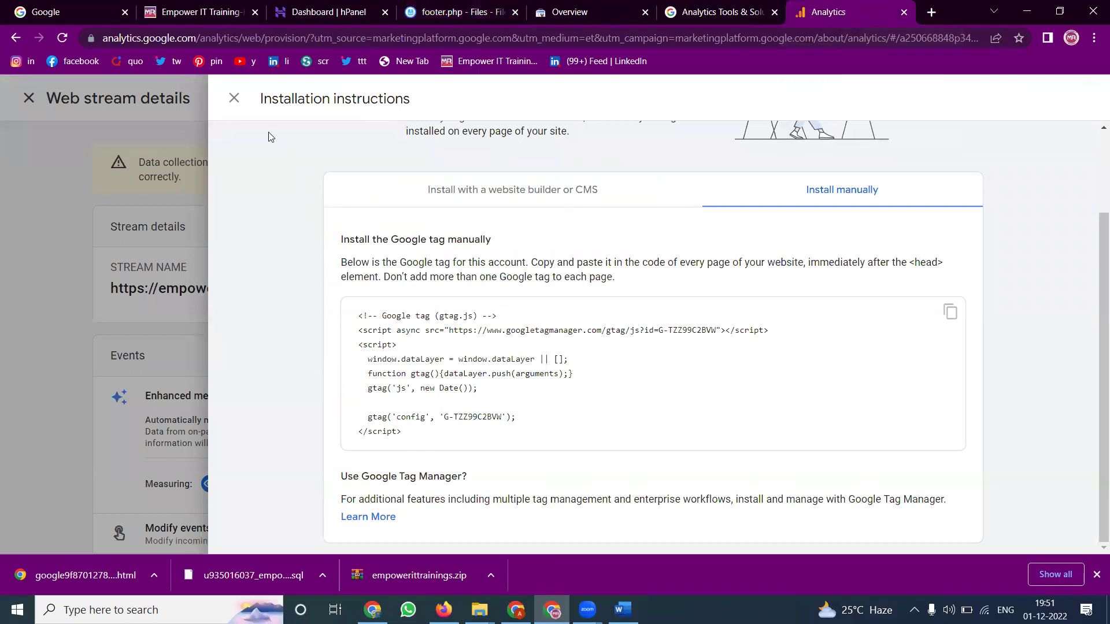
Step: Close the stream panels and view Realtime, showing 0 users, then go to the live site
{"action": "left_click", "coordinate": [234, 98]}
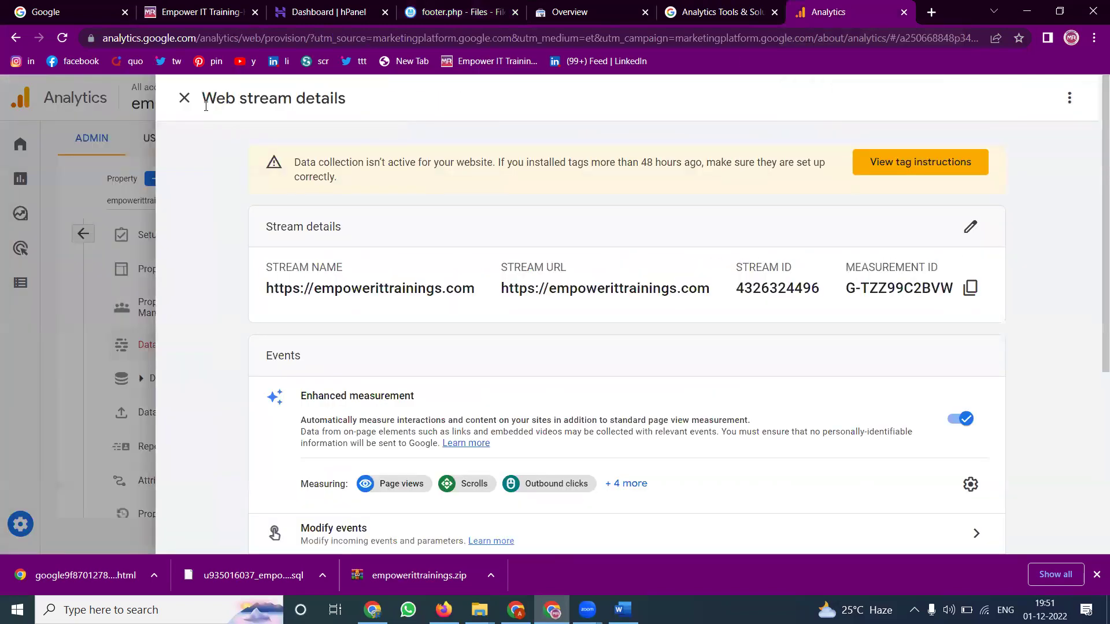
{"action": "left_click", "coordinate": [185, 98]}
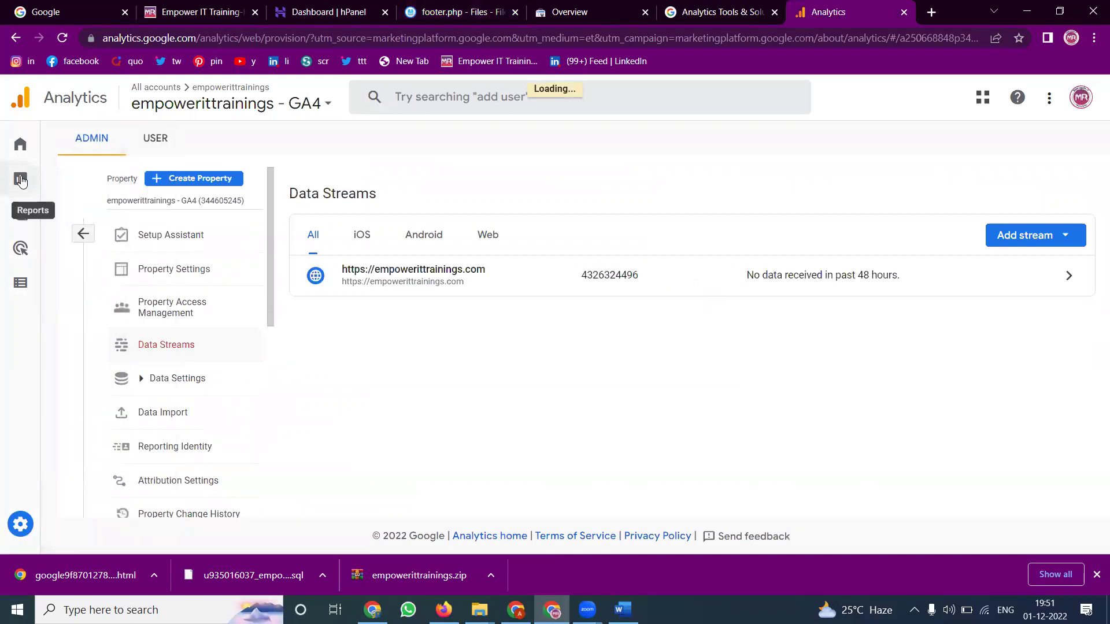
{"action": "left_click", "coordinate": [21, 181]}
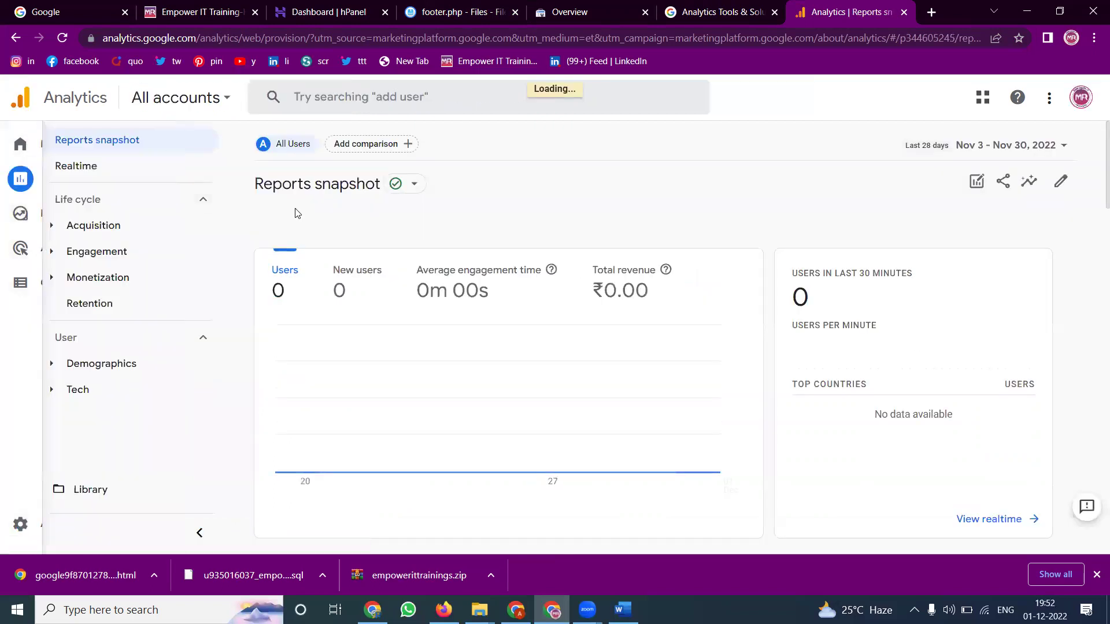
{"action": "left_click", "coordinate": [89, 172]}
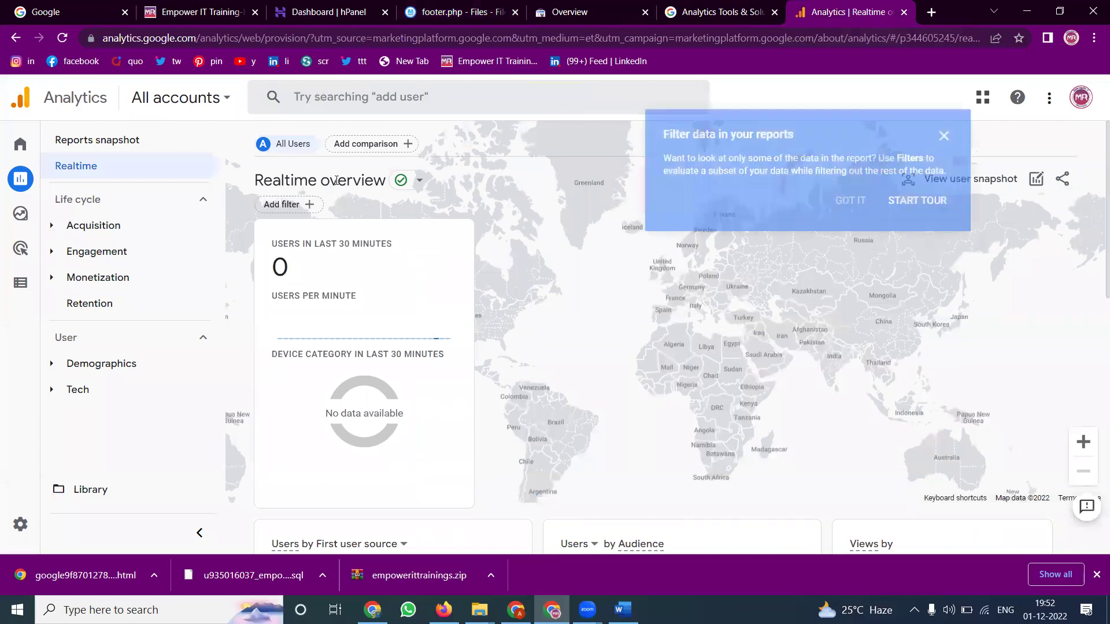
{"action": "left_click", "coordinate": [191, 8]}
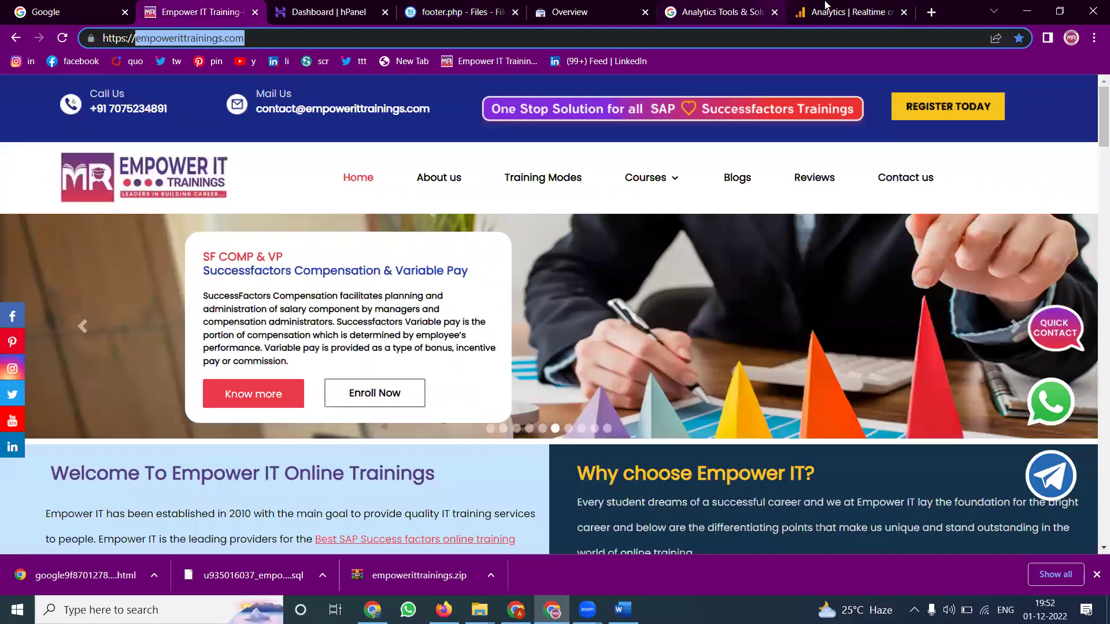
Step: Copy the measurement ID from footer.php and find it in the reloaded homepage's source
{"action": "left_click", "coordinate": [460, 14]}
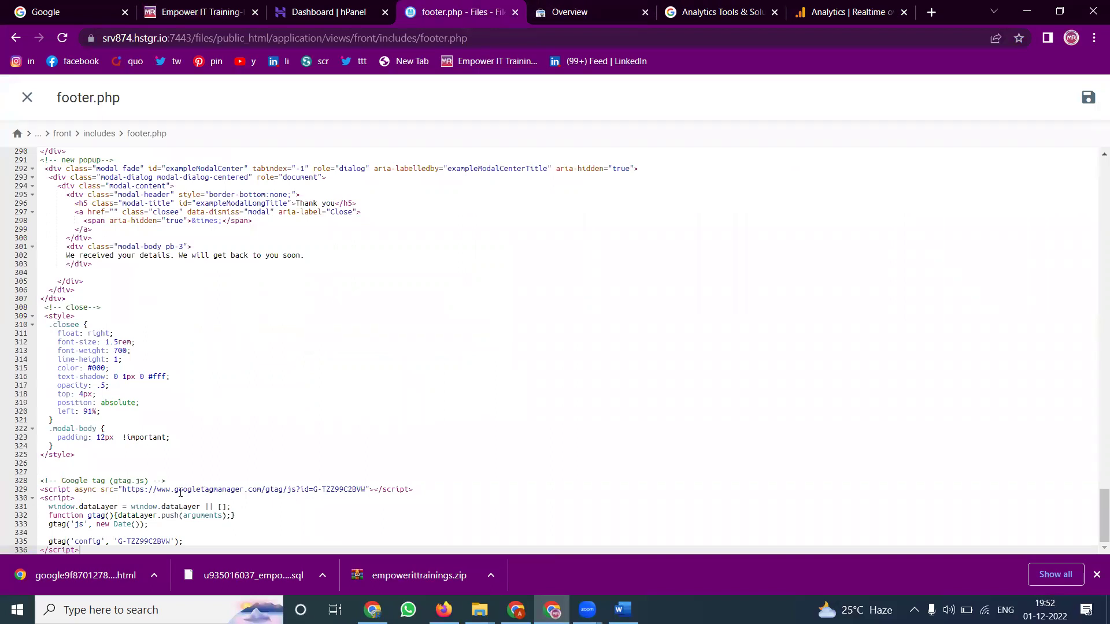
{"action": "double_click", "coordinate": [145, 541]}
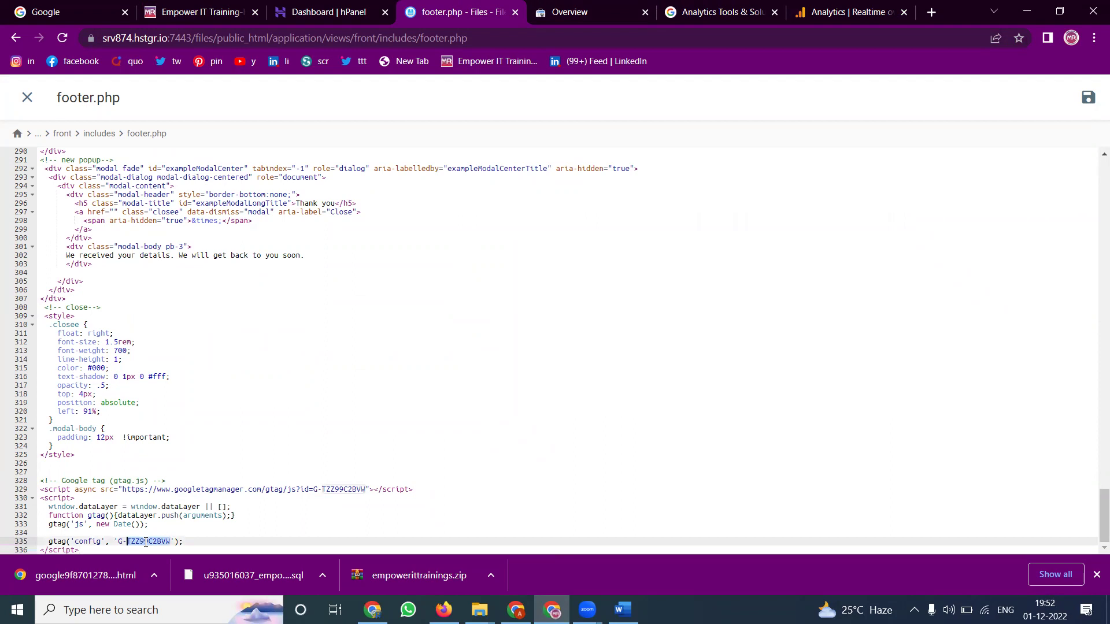
{"action": "left_click", "coordinate": [197, 11]}
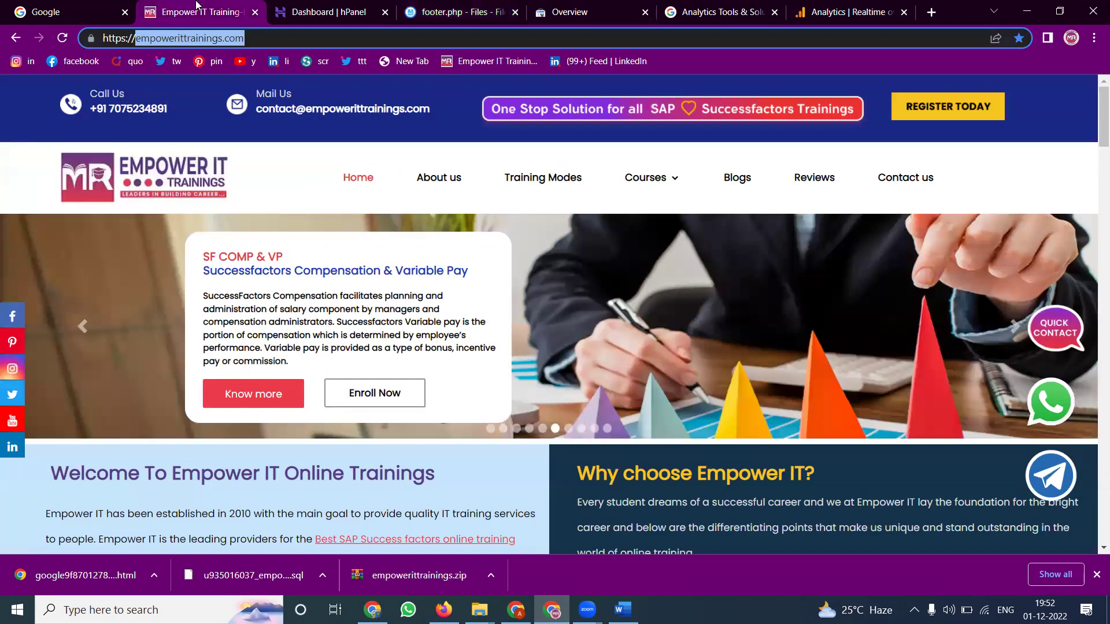
{"action": "left_click", "coordinate": [71, 36]}
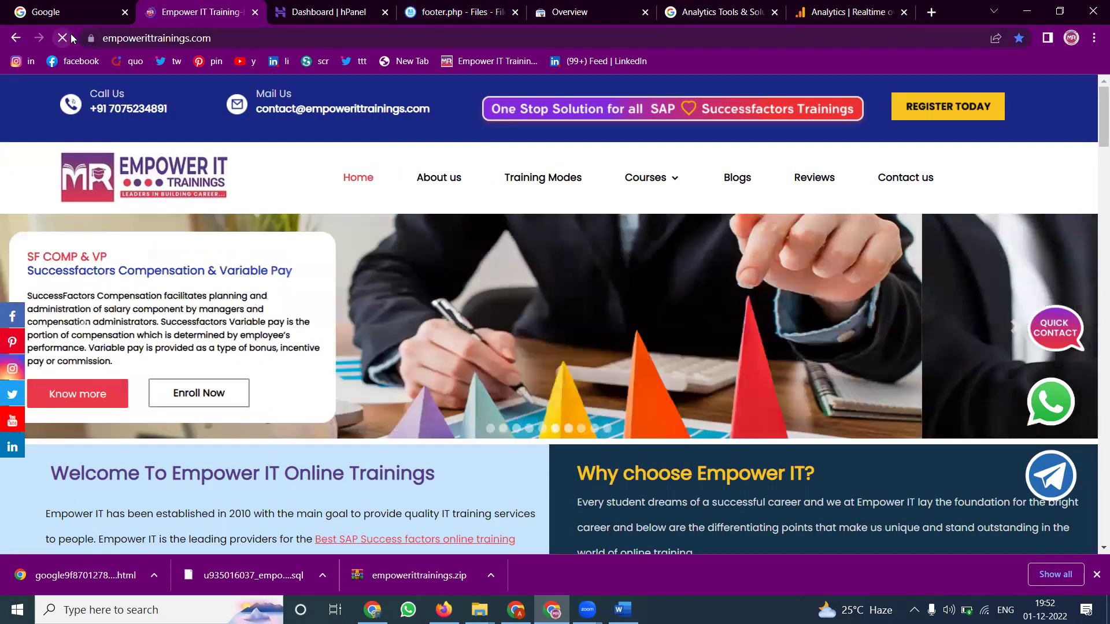
{"action": "key", "text": "ctrl+u"}
{"action": "key", "text": "ctrl+f"}
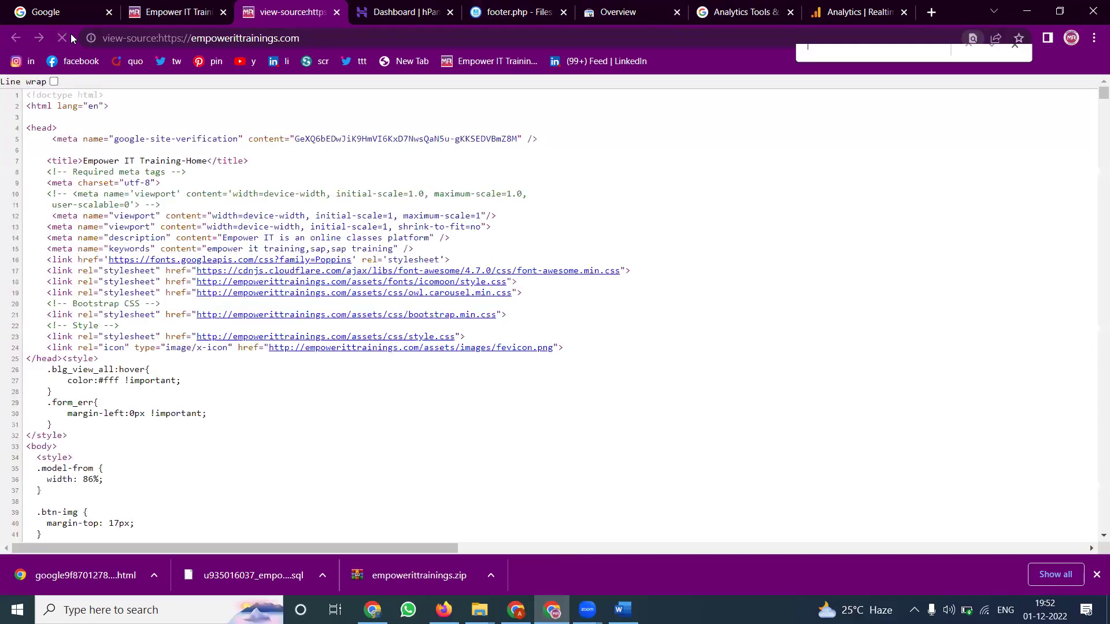
{"action": "type", "text": "TZZ99C2BVW"}
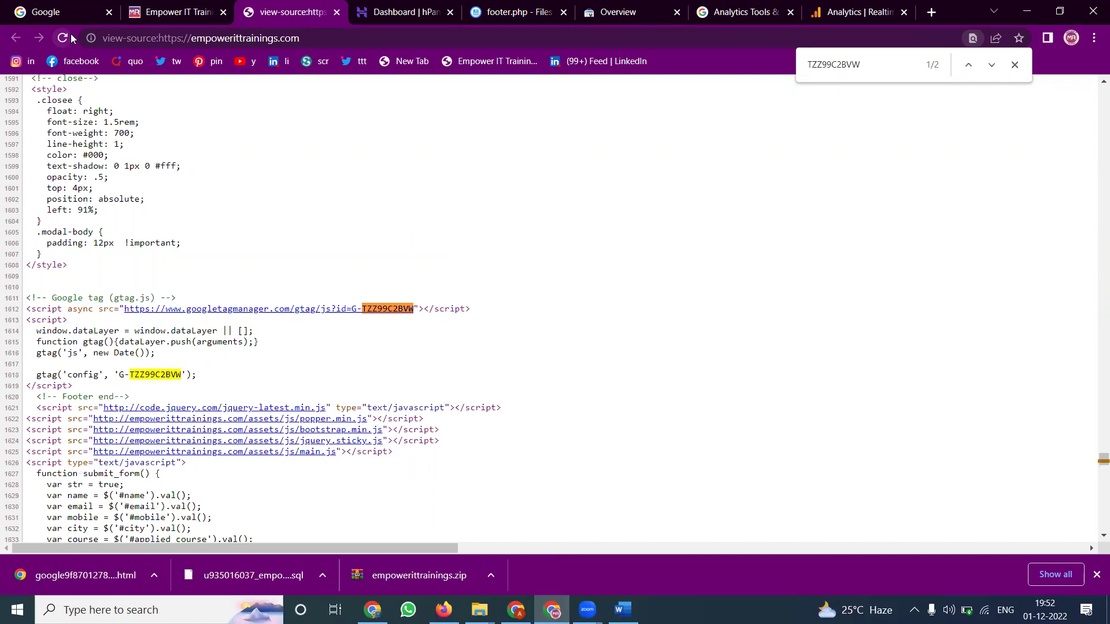
Step: Find the measurement ID in the Contact us page source, then return to Realtime
{"action": "left_click", "coordinate": [173, 13]}
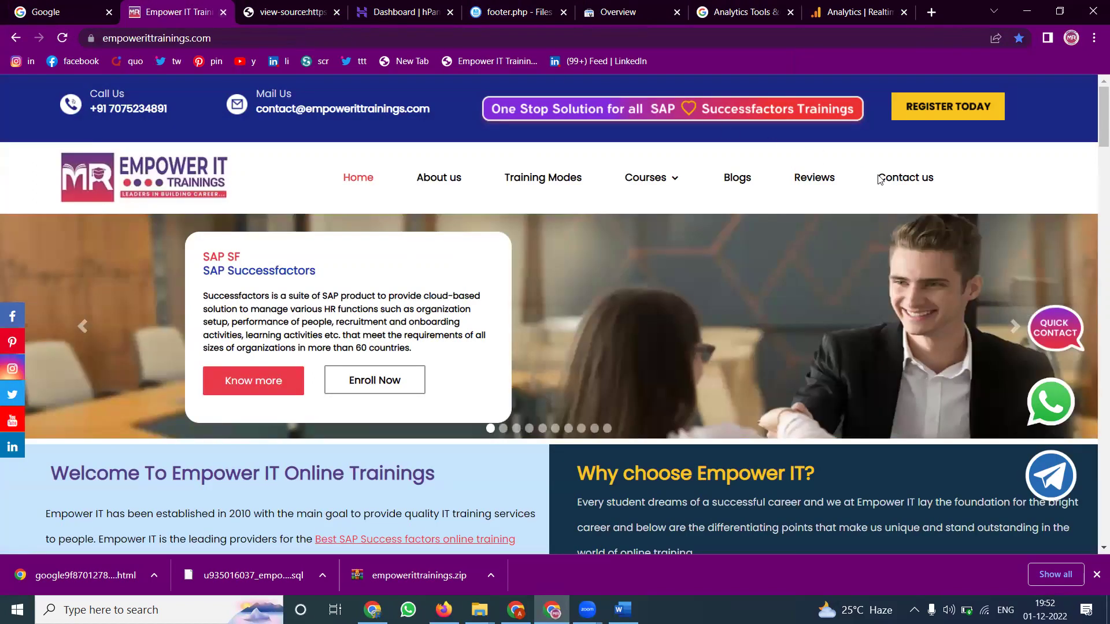
{"action": "left_click", "coordinate": [911, 178]}
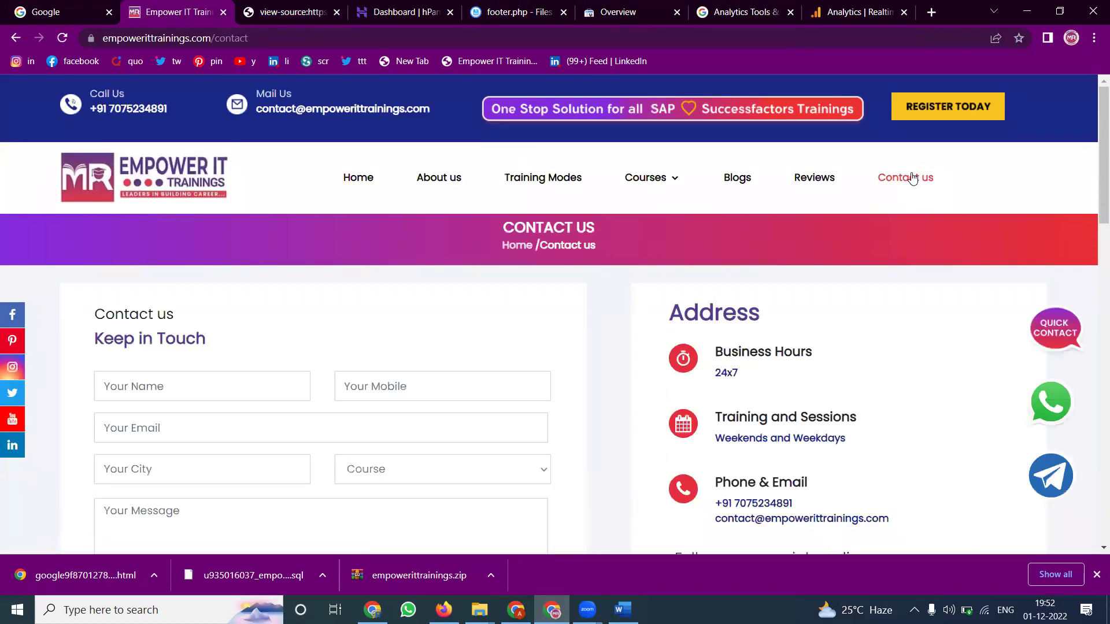
{"action": "key", "text": "ctrl+u"}
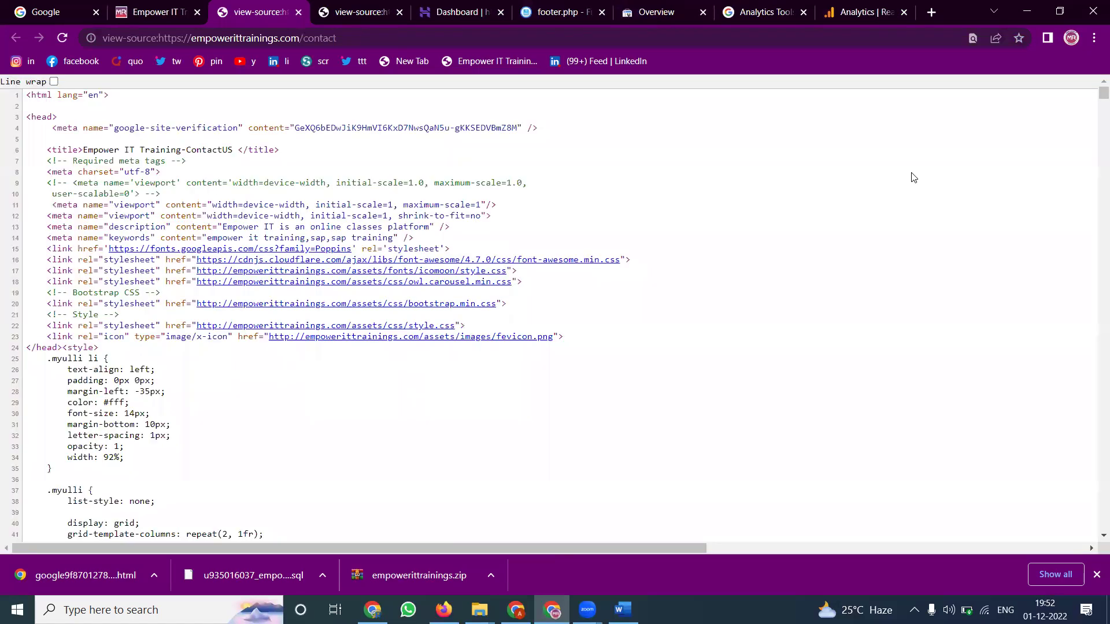
{"action": "key", "text": "ctrl+f"}
{"action": "type", "text": "TZZ99C2BVW"}
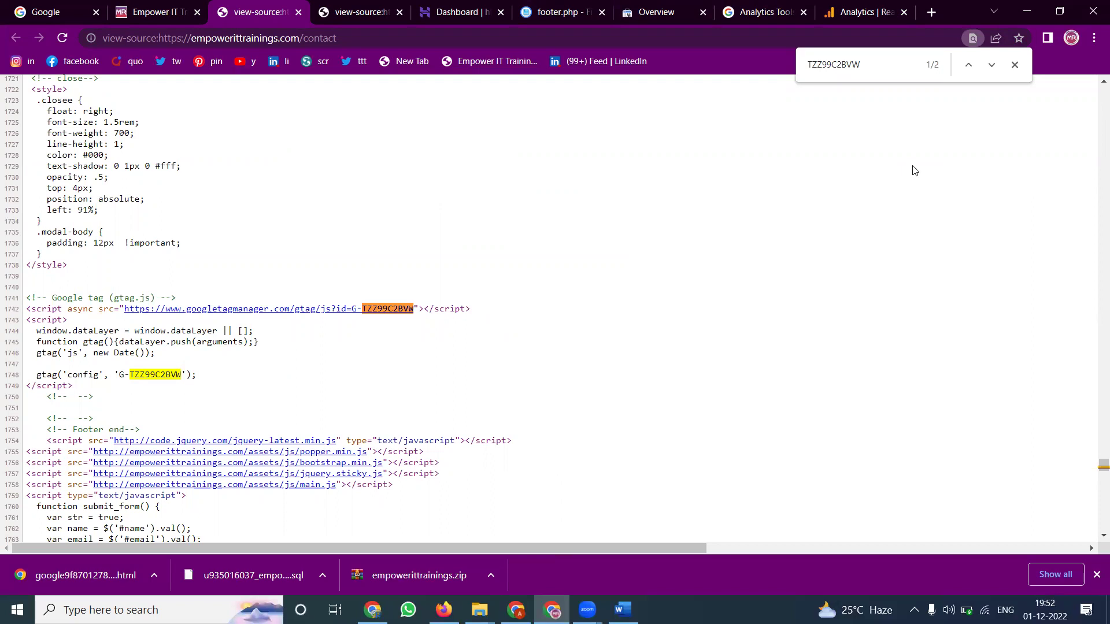
{"action": "left_click", "coordinate": [873, 12]}
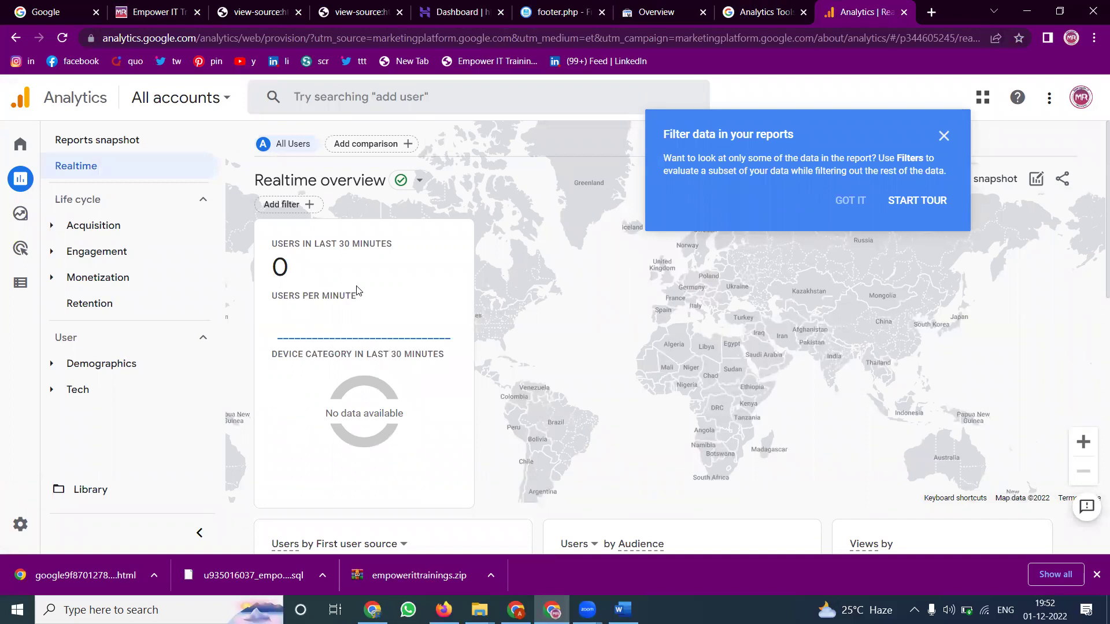
Step: Refresh Realtime to show 1 user from Hyderabad on the Home and ContactUS pages
{"action": "left_click", "coordinate": [63, 38]}
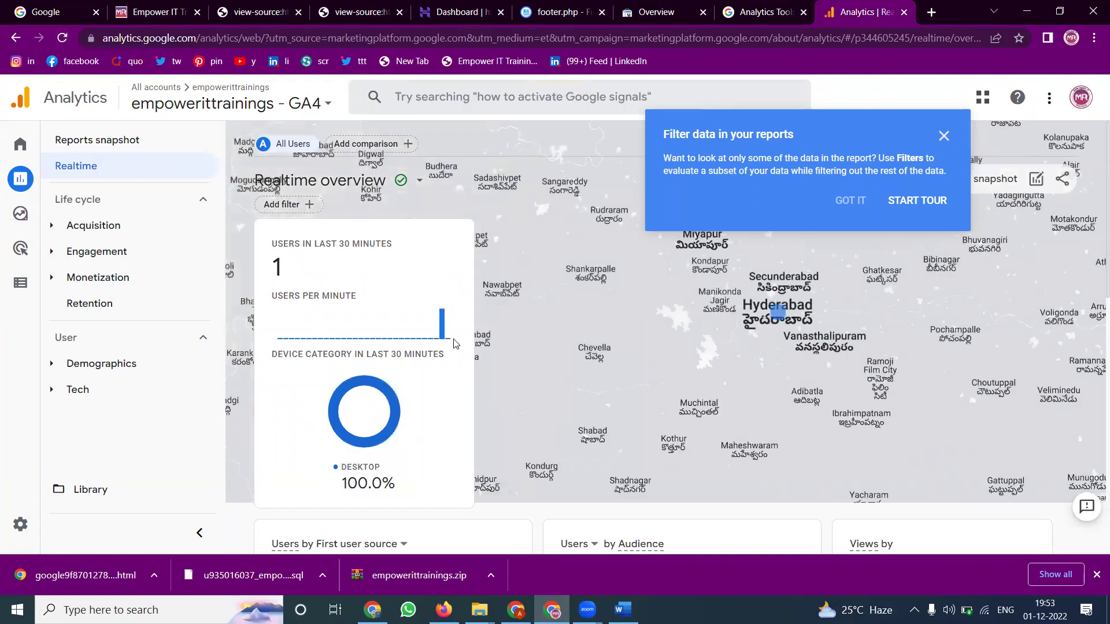
{"action": "scroll", "coordinate": [451, 340], "scroll_direction": "down", "scroll_amount": 6}
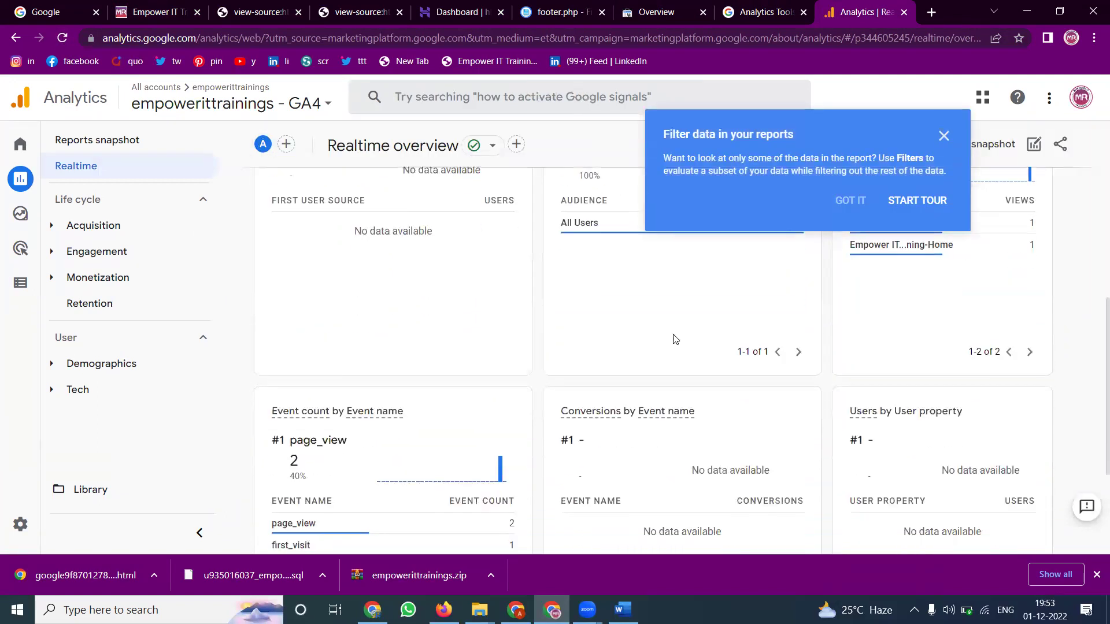
{"action": "left_click", "coordinate": [850, 200]}
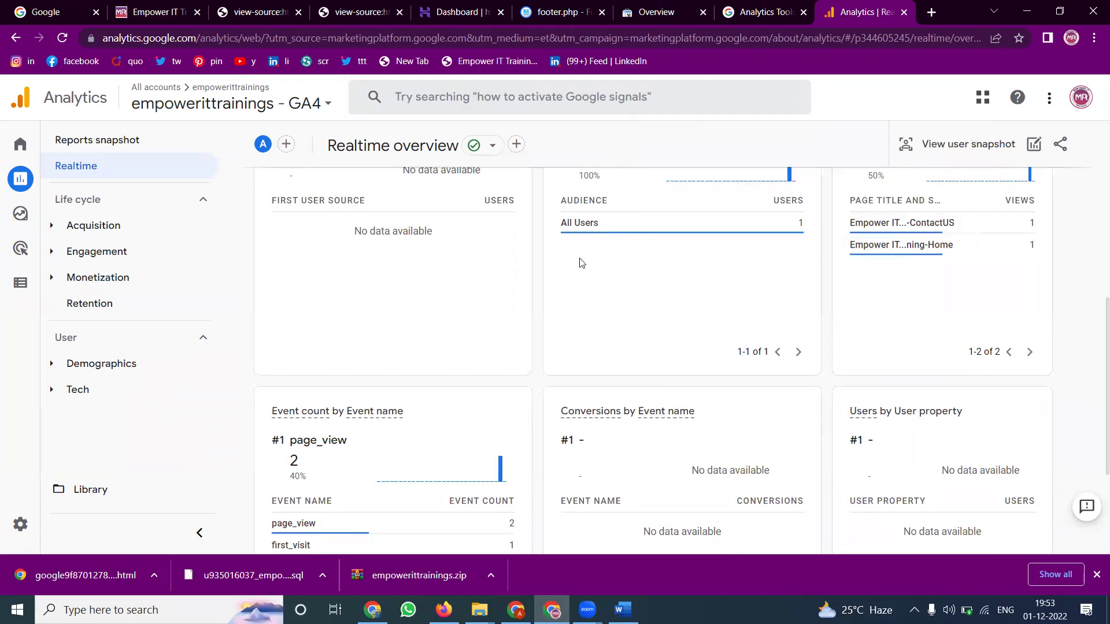
{"action": "scroll", "coordinate": [340, 304], "scroll_direction": "down", "scroll_amount": 3}
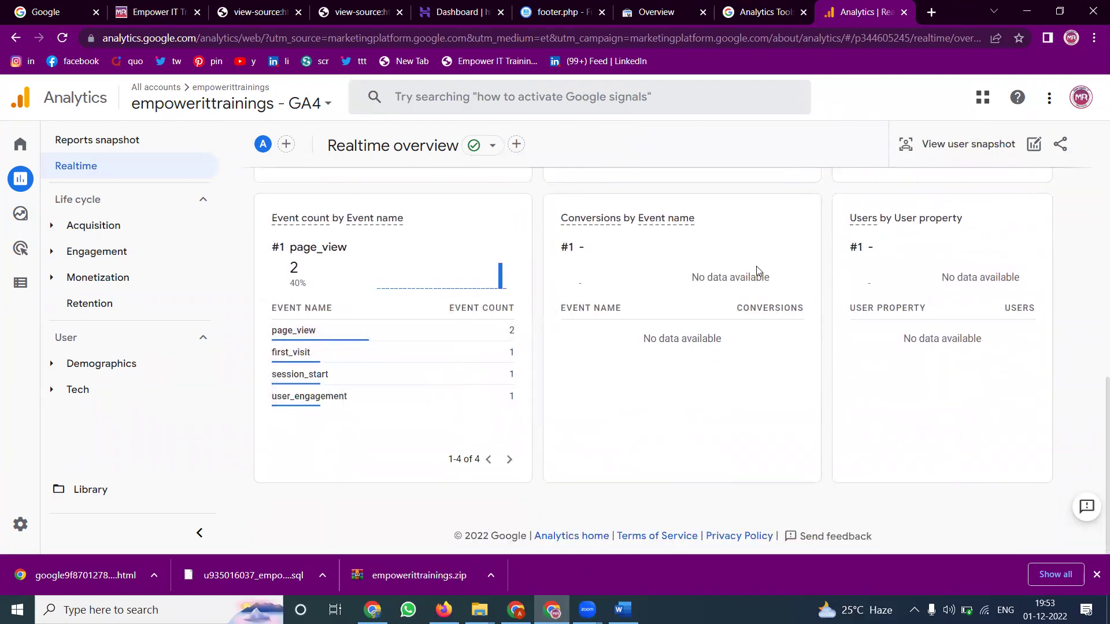
{"action": "scroll", "coordinate": [763, 273], "scroll_direction": "up", "scroll_amount": 5}
{"action": "mouse_move", "coordinate": [908, 324]}
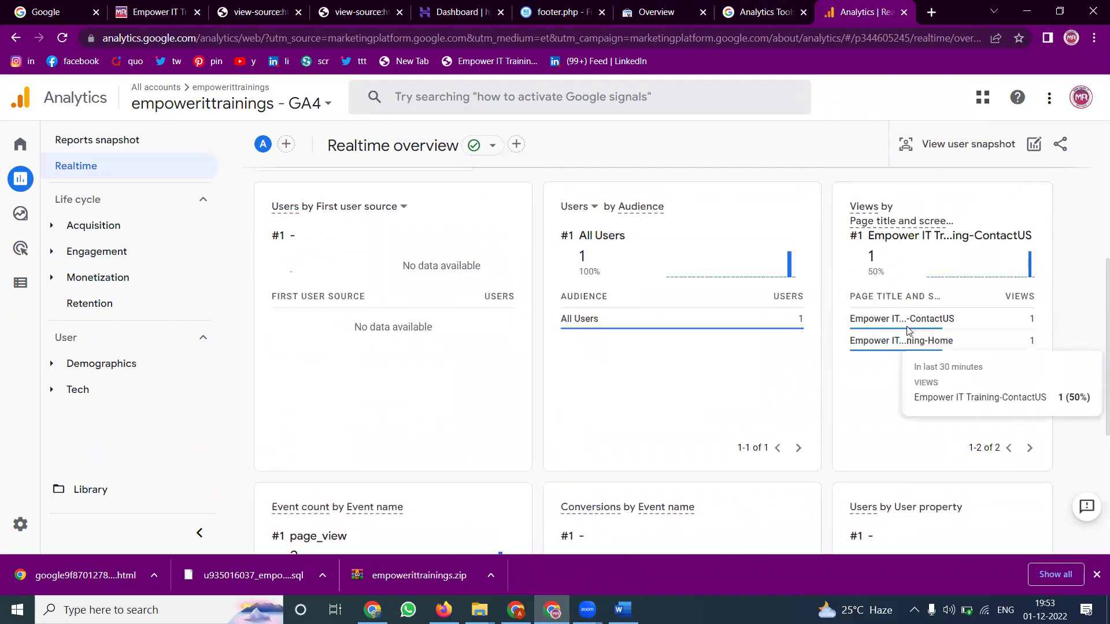
{"action": "scroll", "coordinate": [915, 320], "scroll_direction": "up", "scroll_amount": 5}
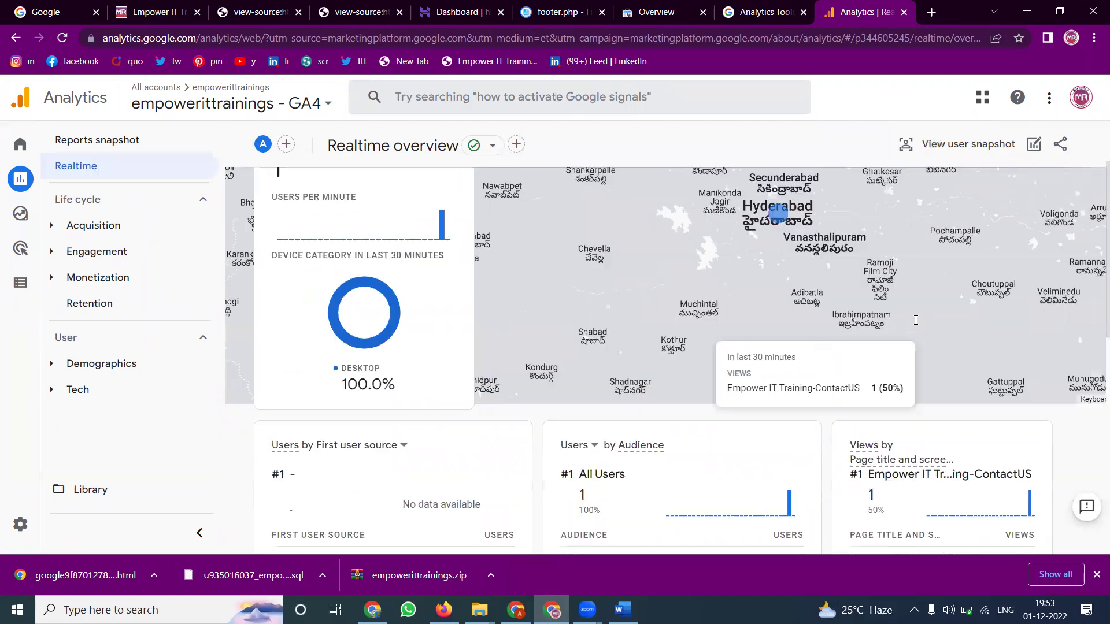
{"action": "mouse_move", "coordinate": [786, 271]}
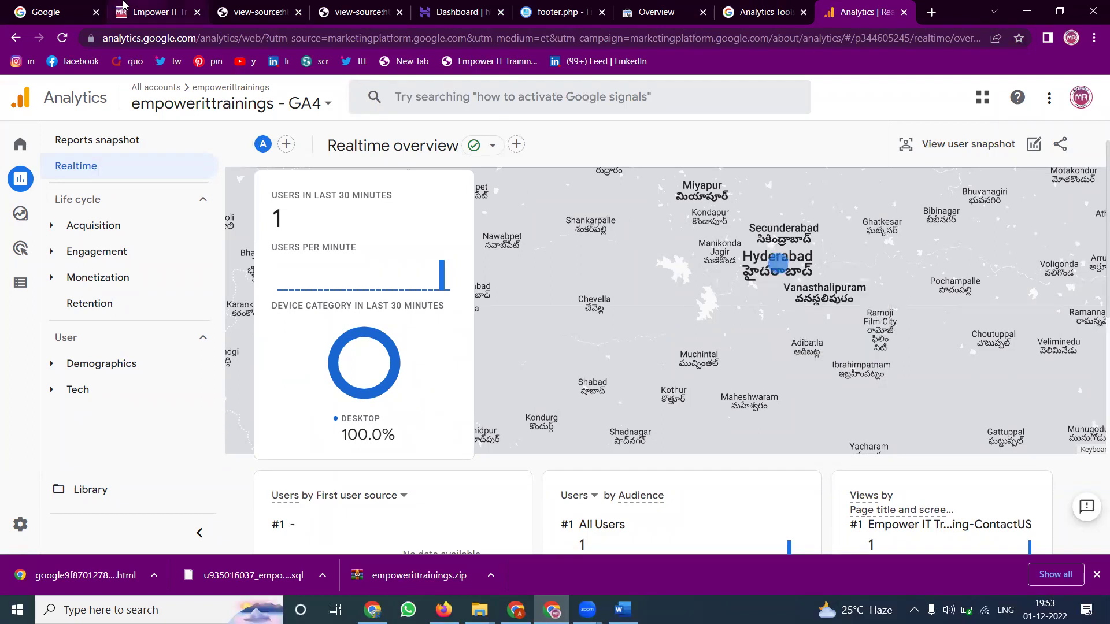
{"action": "left_click", "coordinate": [156, 12]}
Step: Browse the site's Blogs page and check the Realtime report for the visit
{"action": "mouse_move", "coordinate": [674, 184]}
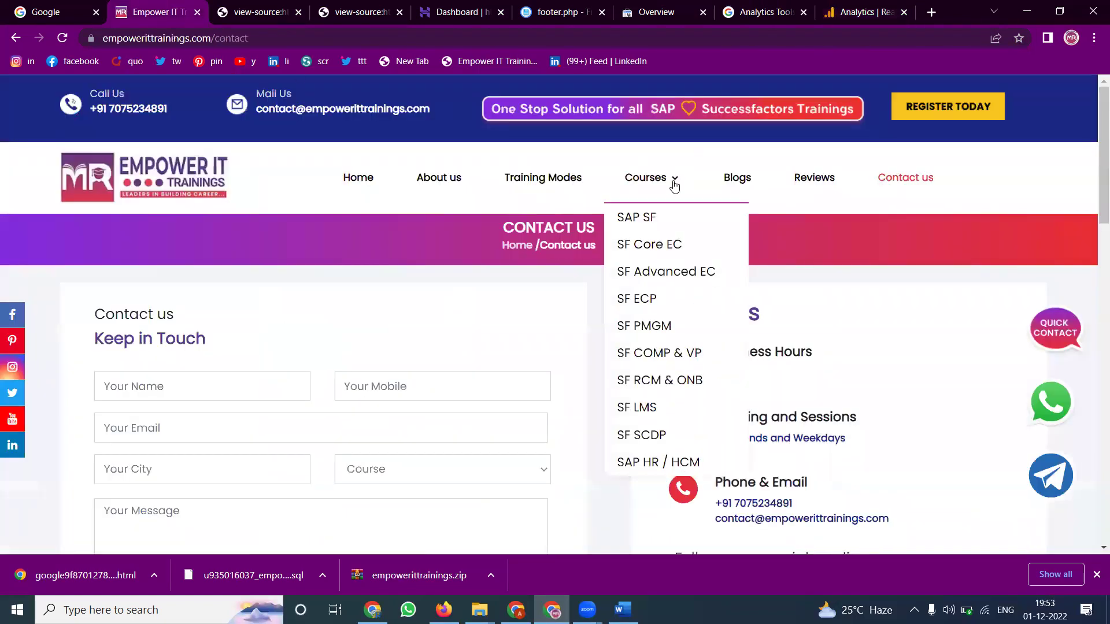
{"action": "left_click", "coordinate": [737, 183]}
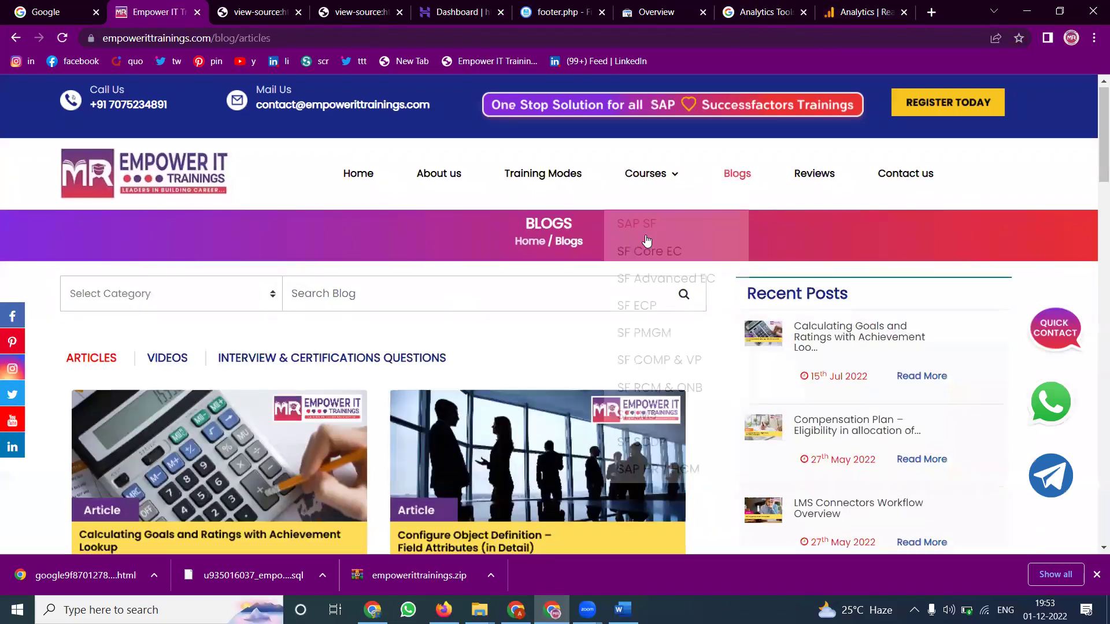
{"action": "scroll", "coordinate": [647, 241], "scroll_direction": "down", "scroll_amount": 5}
{"action": "scroll", "coordinate": [639, 232], "scroll_direction": "down", "scroll_amount": 5}
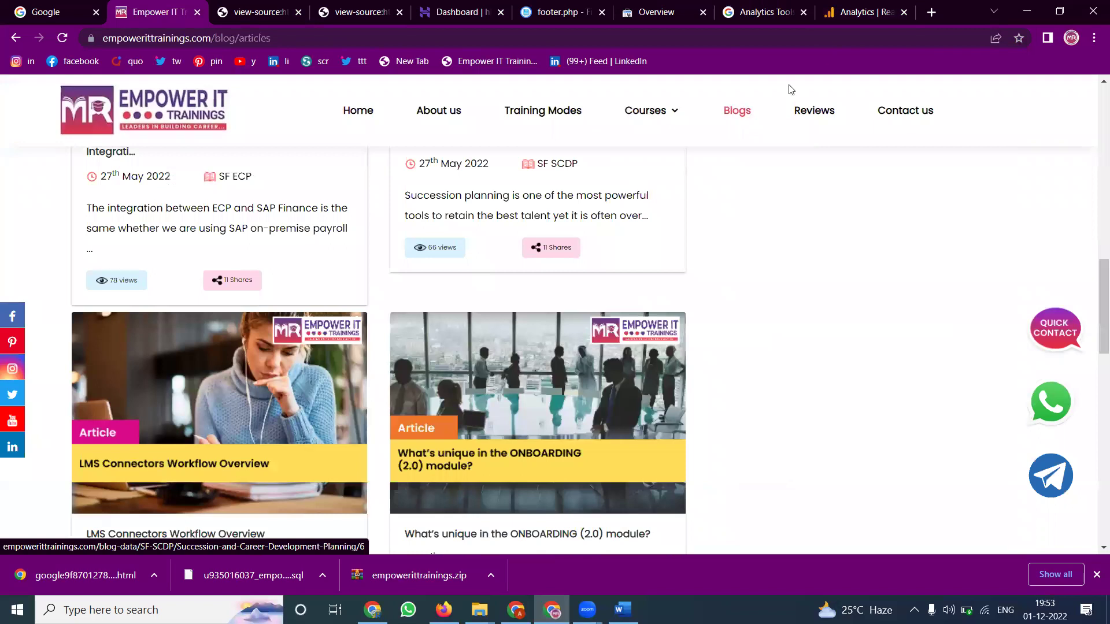
{"action": "scroll", "coordinate": [791, 90], "scroll_direction": "down", "scroll_amount": 5}
{"action": "left_click", "coordinate": [850, 12]}
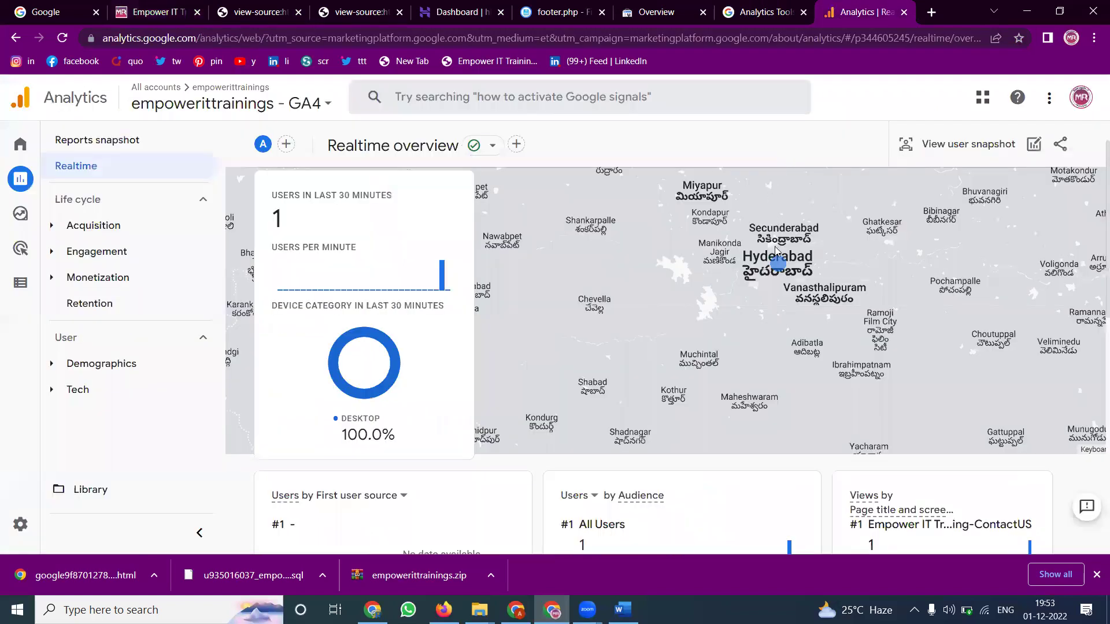
{"action": "scroll", "coordinate": [775, 250], "scroll_direction": "down", "scroll_amount": 4}
{"action": "scroll", "coordinate": [920, 323], "scroll_direction": "down", "scroll_amount": 6}
{"action": "scroll", "coordinate": [919, 321], "scroll_direction": "up", "scroll_amount": 5}
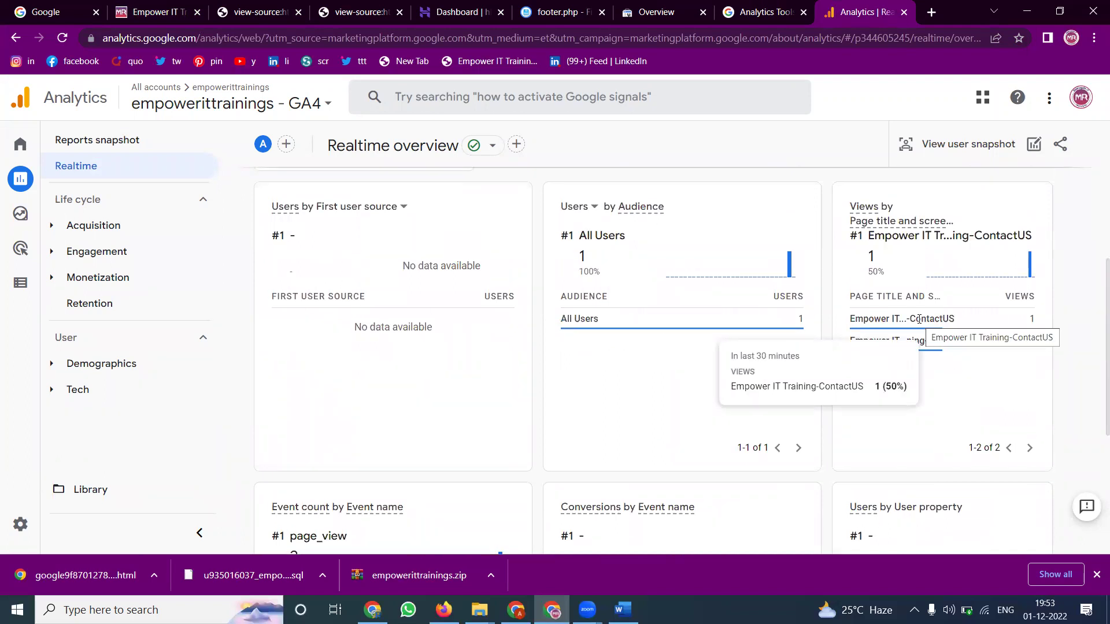
{"action": "scroll", "coordinate": [903, 266], "scroll_direction": "down", "scroll_amount": 5}
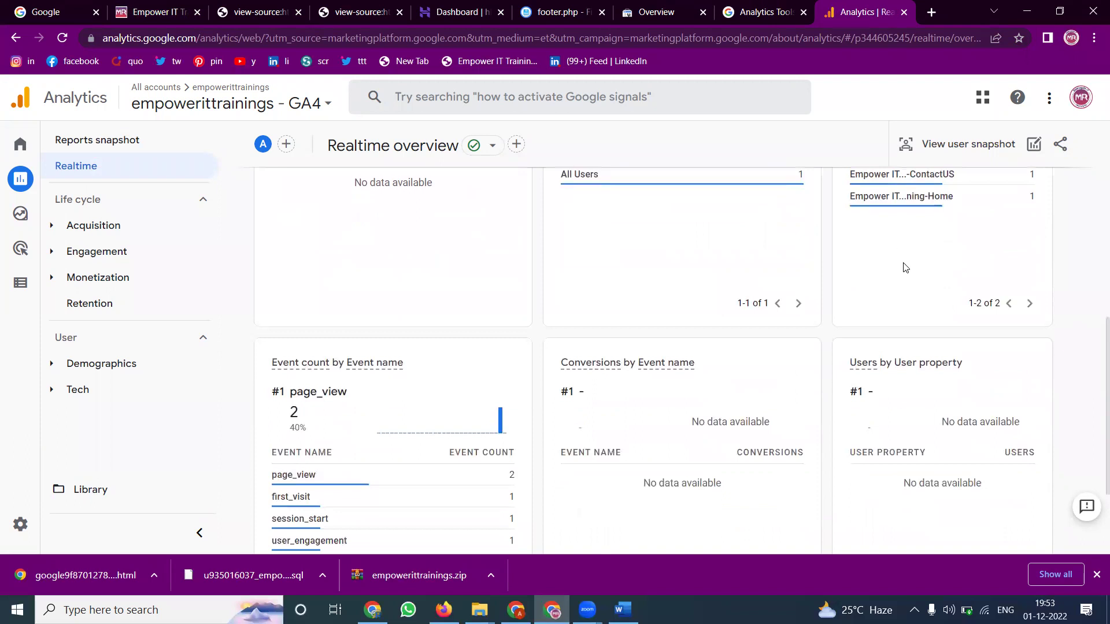
{"action": "scroll", "coordinate": [905, 267], "scroll_direction": "up", "scroll_amount": 8}
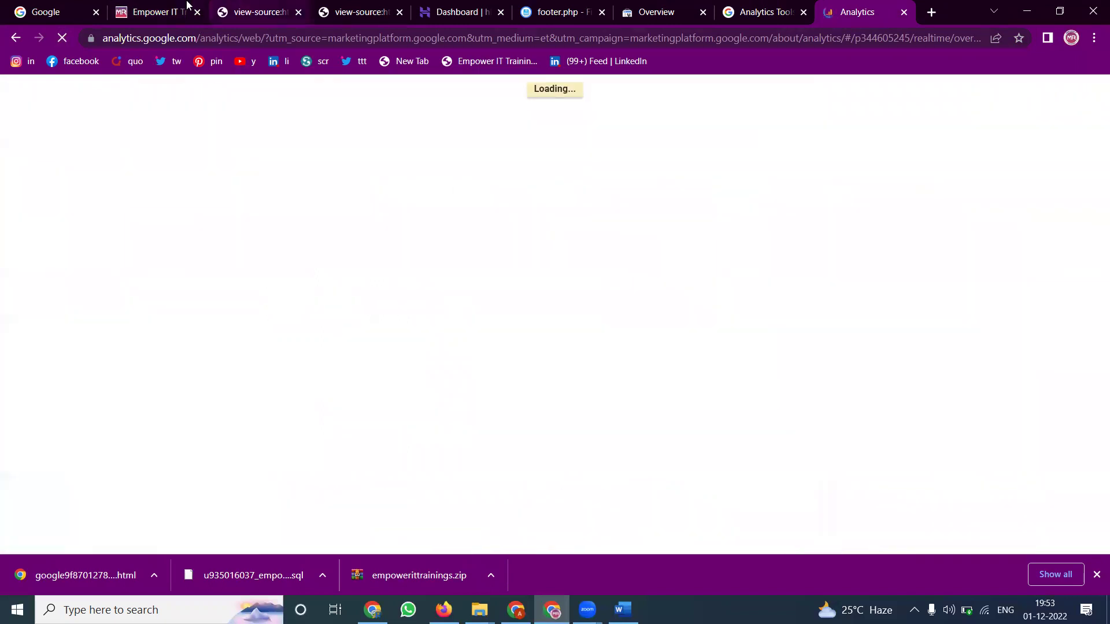
Step: Find TZZ99C2BVW in the blog page's source, then return to Analytics
{"action": "left_click", "coordinate": [177, 7]}
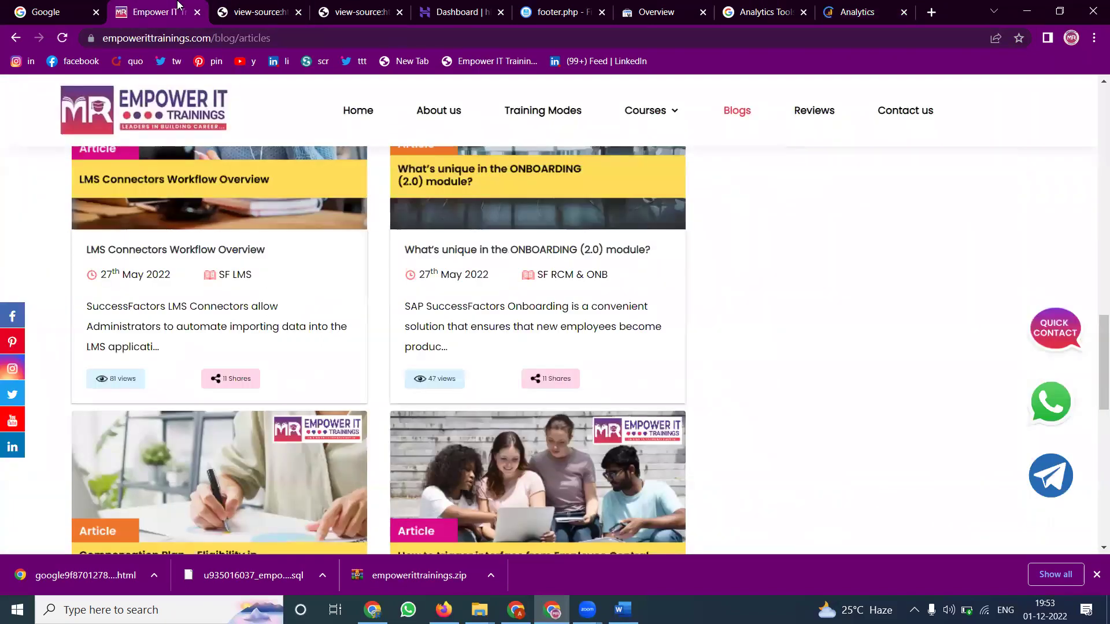
{"action": "key", "text": "ctrl+u"}
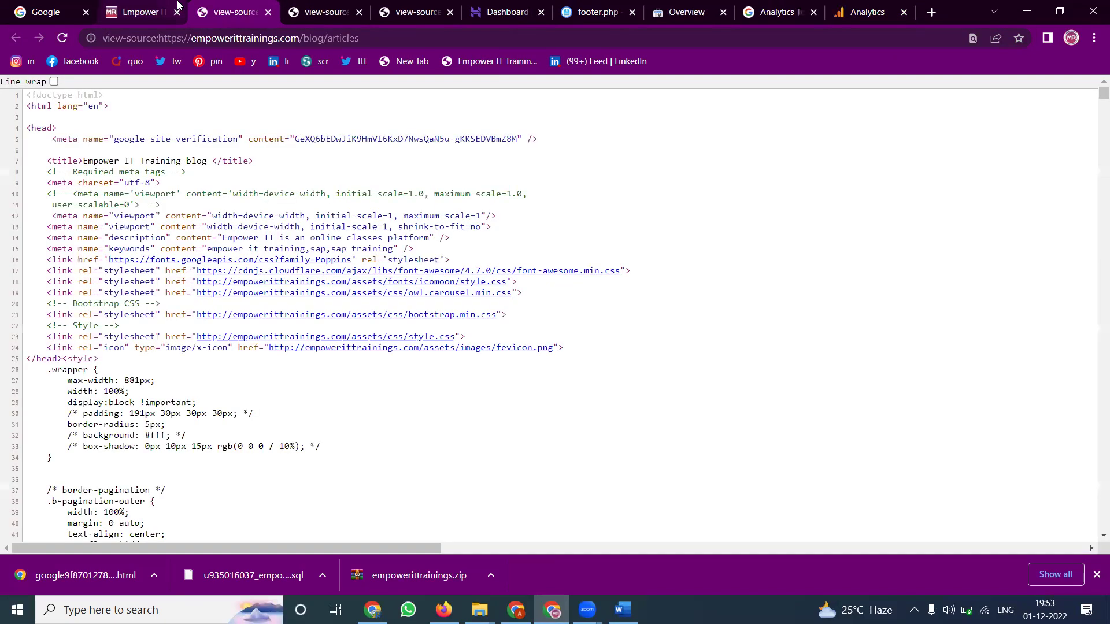
{"action": "key", "text": "ctrl+f"}
{"action": "type", "text": "TZZ99C2BVW"}
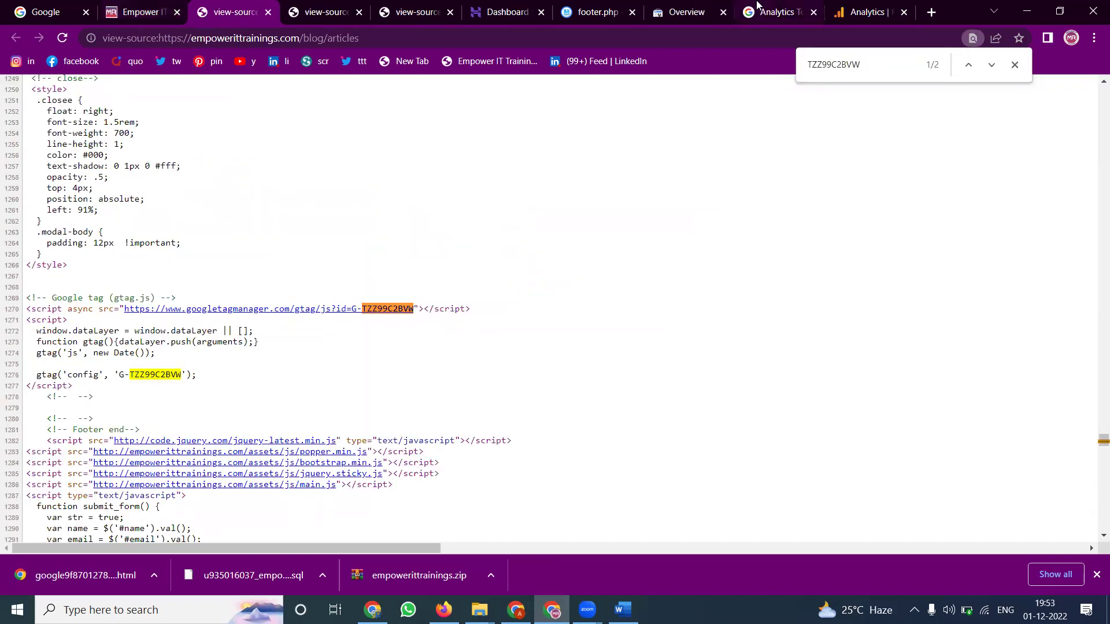
{"action": "left_click", "coordinate": [840, 6]}
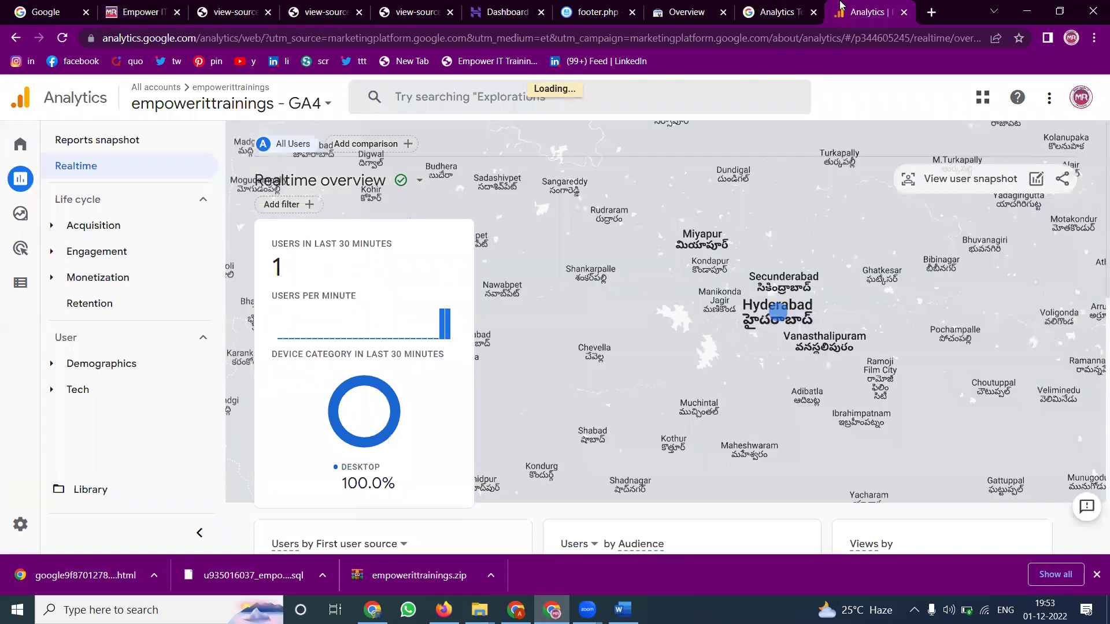
Step: Switch to the empowerittrainings (UA) All Web Site Data view and open Admin
{"action": "left_click", "coordinate": [199, 99]}
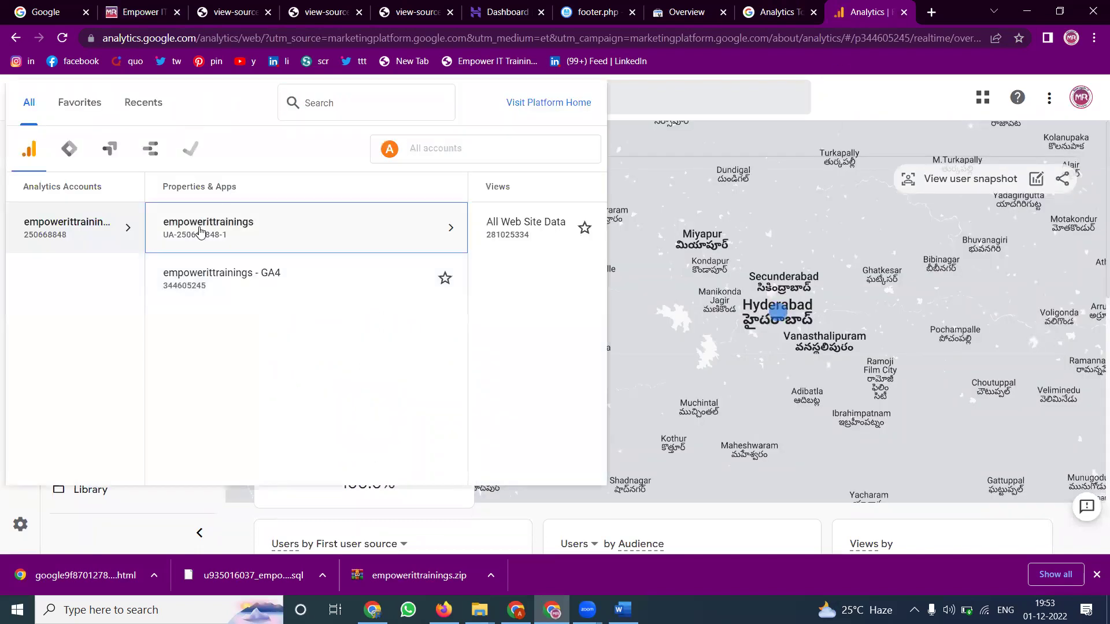
{"action": "left_click", "coordinate": [486, 234]}
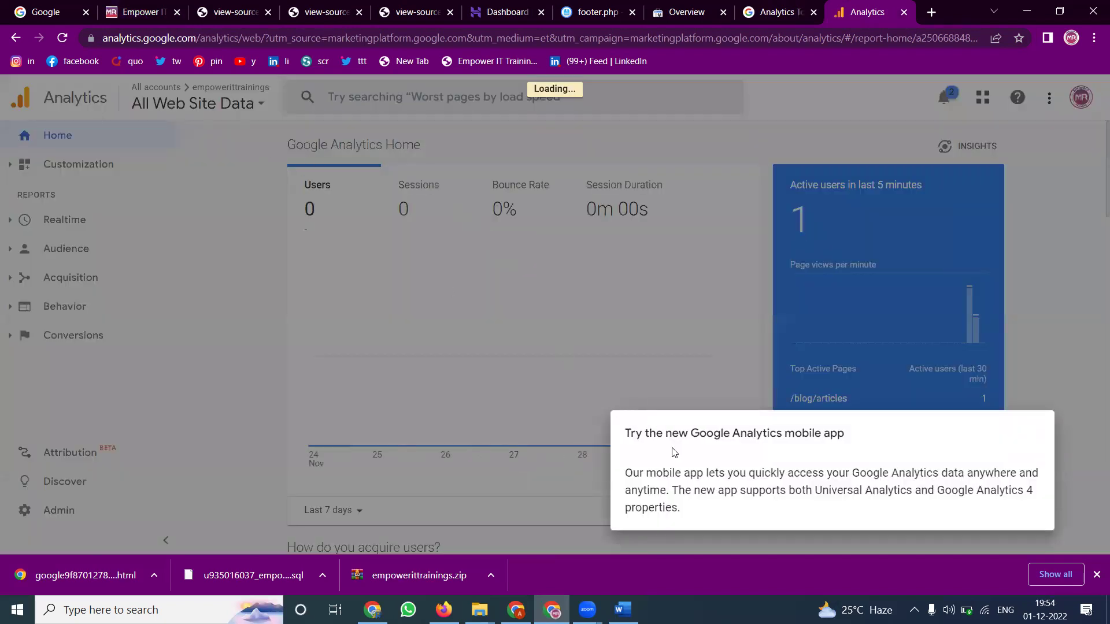
{"action": "left_click", "coordinate": [263, 222]}
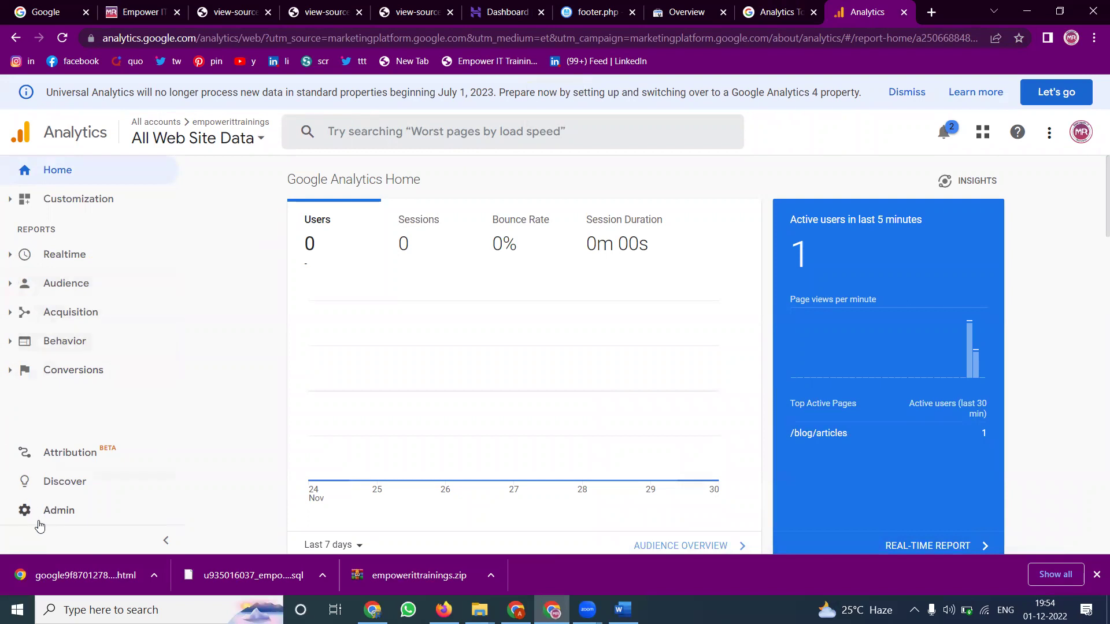
{"action": "left_click", "coordinate": [58, 513]}
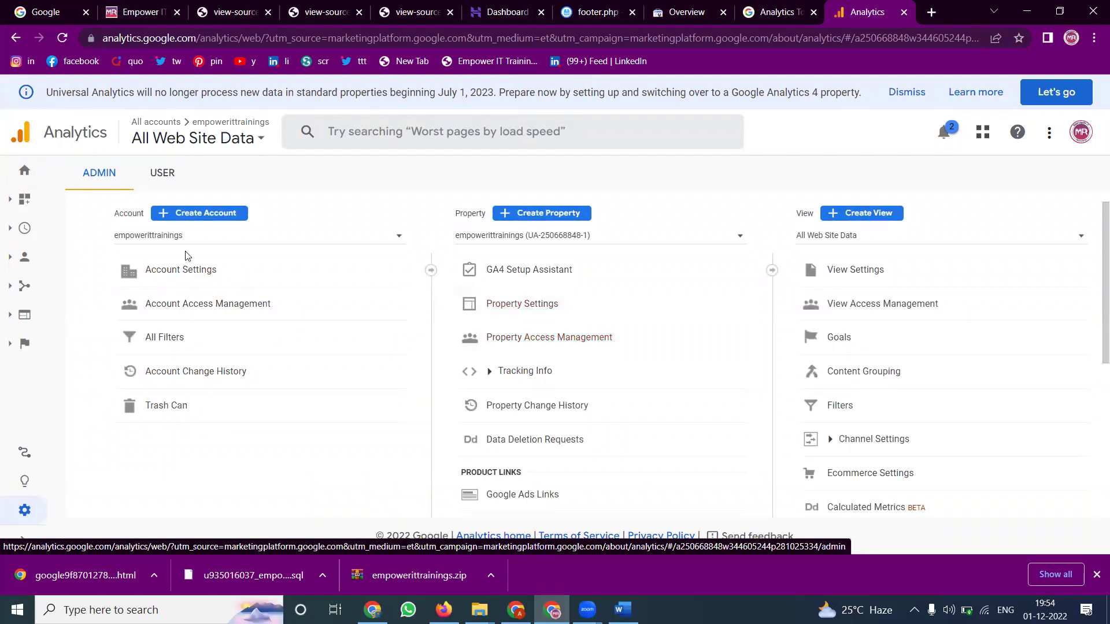
Step: Open the Universal Analytics Realtime overview and scroll to the Top Locations map
{"action": "left_click", "coordinate": [24, 228]}
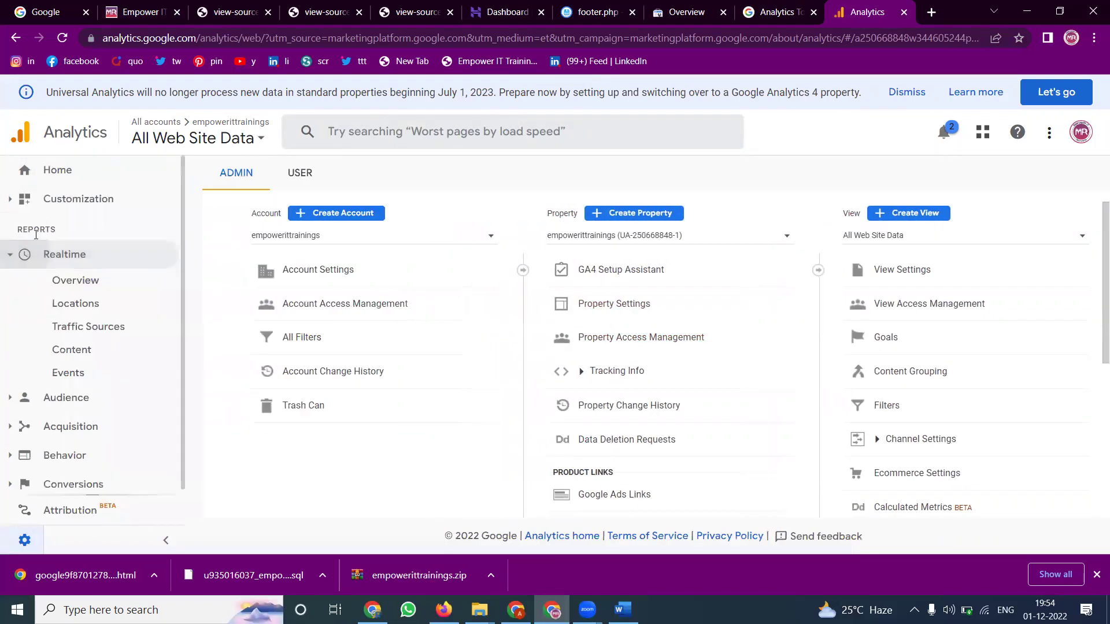
{"action": "left_click", "coordinate": [81, 285]}
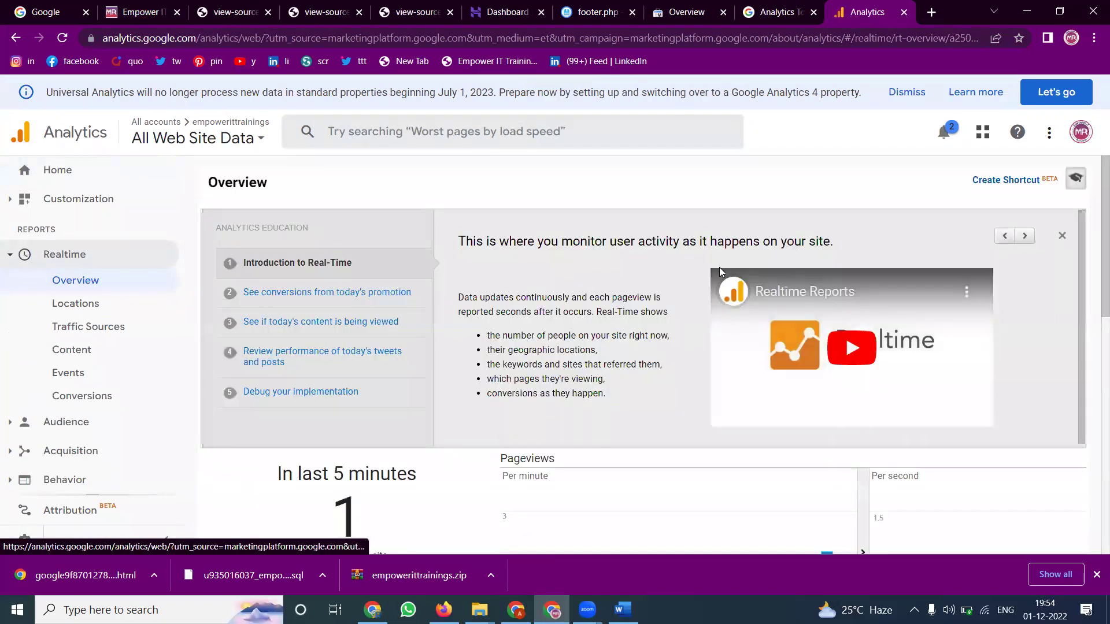
{"action": "scroll", "coordinate": [405, 367], "scroll_direction": "down", "scroll_amount": 2}
{"action": "scroll", "coordinate": [421, 363], "scroll_direction": "down", "scroll_amount": 2}
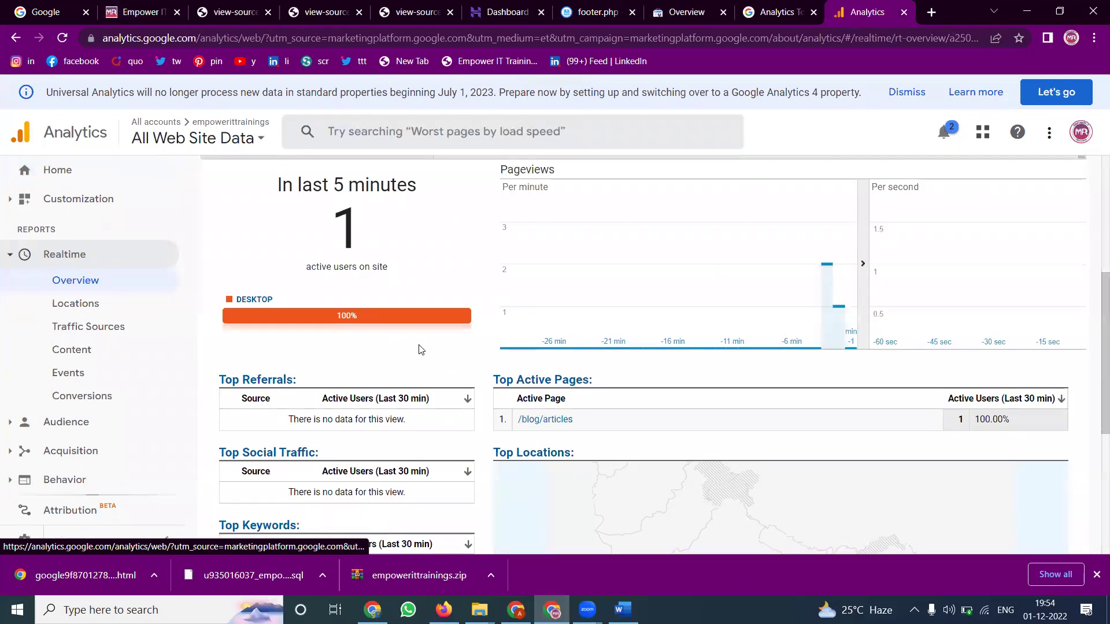
{"action": "scroll", "coordinate": [526, 353], "scroll_direction": "down", "scroll_amount": 2}
Step: Visit the ONBOARDING (2.0) and LMS Connectors Workflow Overview articles, then check Realtime
{"action": "left_click", "coordinate": [546, 276]}
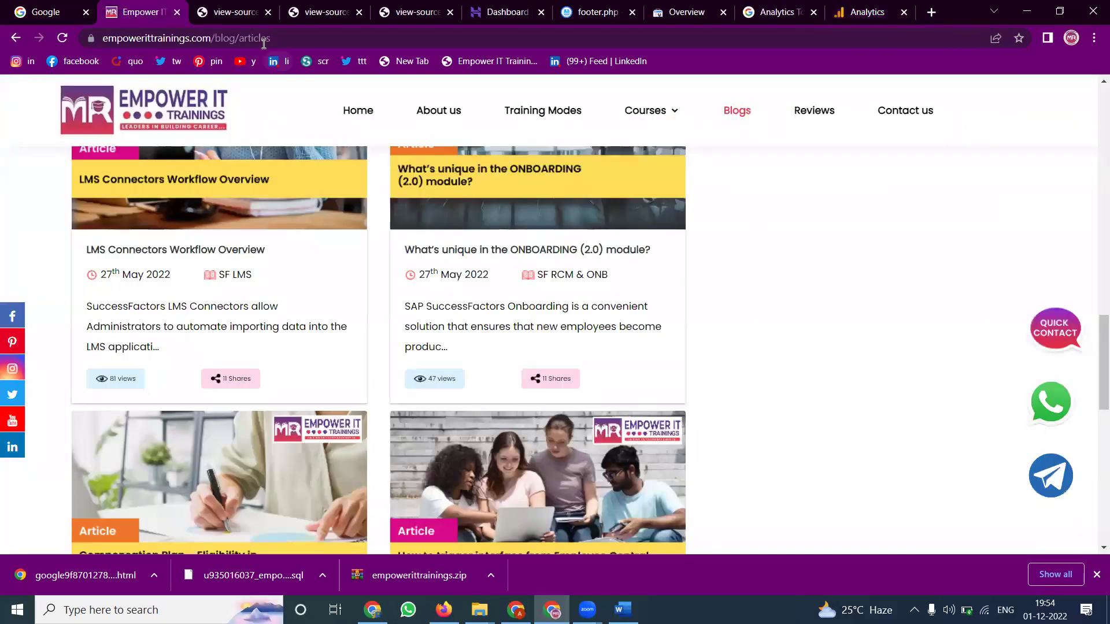
{"action": "left_click", "coordinate": [505, 249]}
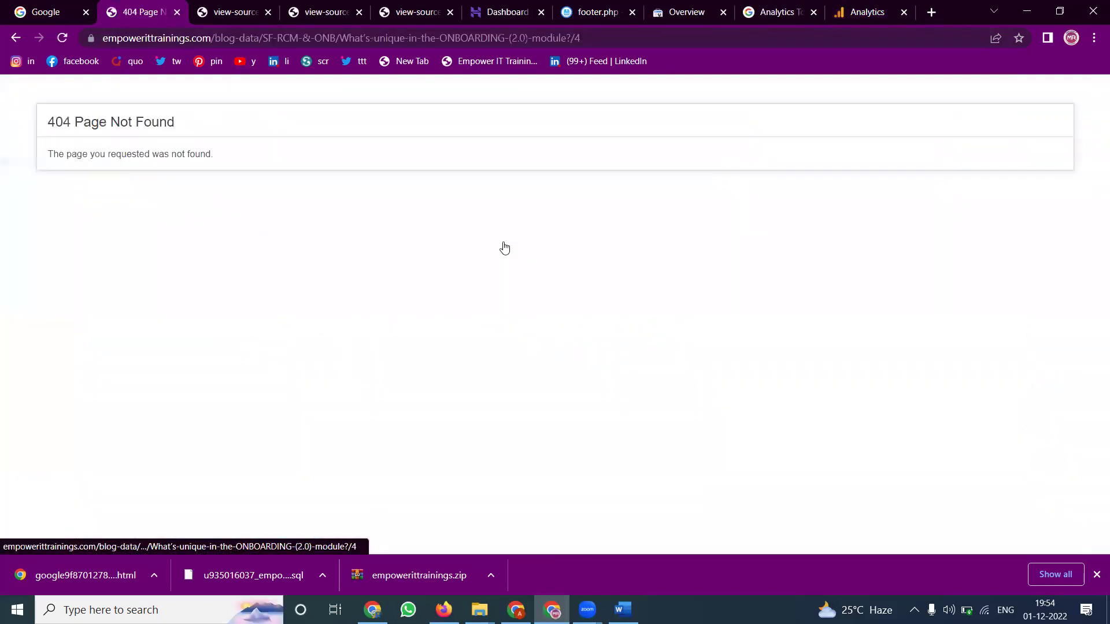
{"action": "left_click", "coordinate": [16, 38]}
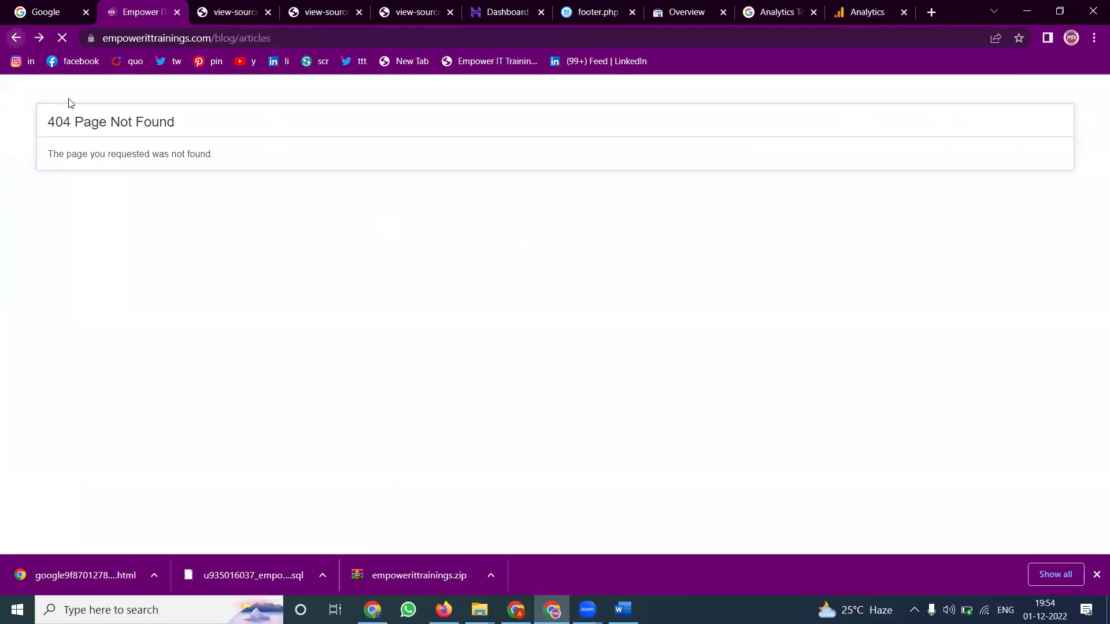
{"action": "left_click", "coordinate": [183, 255]}
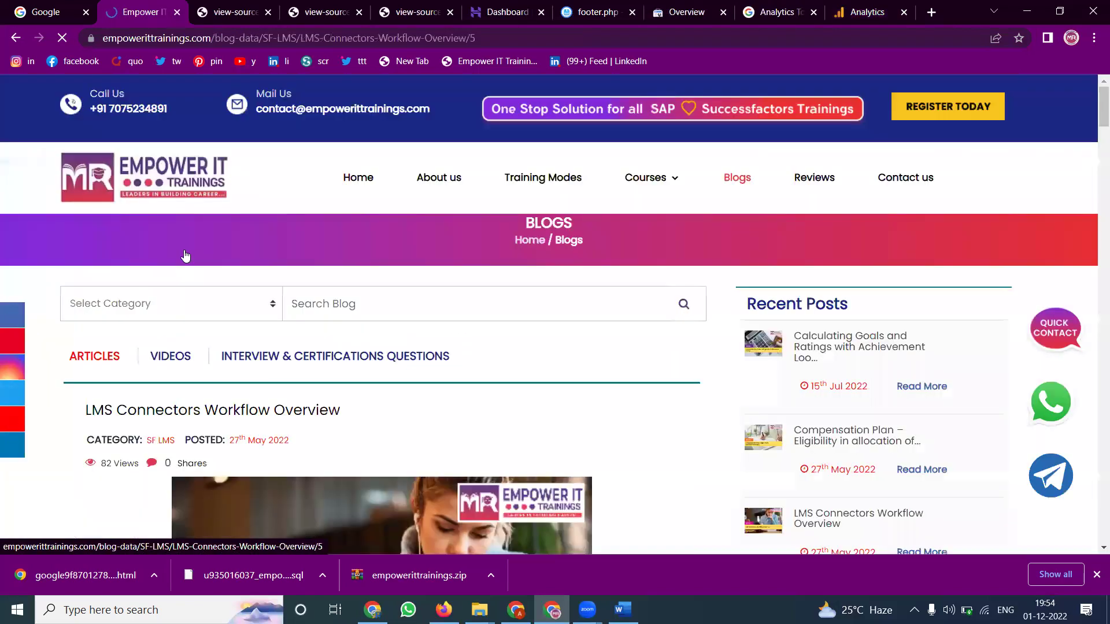
{"action": "scroll", "coordinate": [185, 257], "scroll_direction": "down", "scroll_amount": 8}
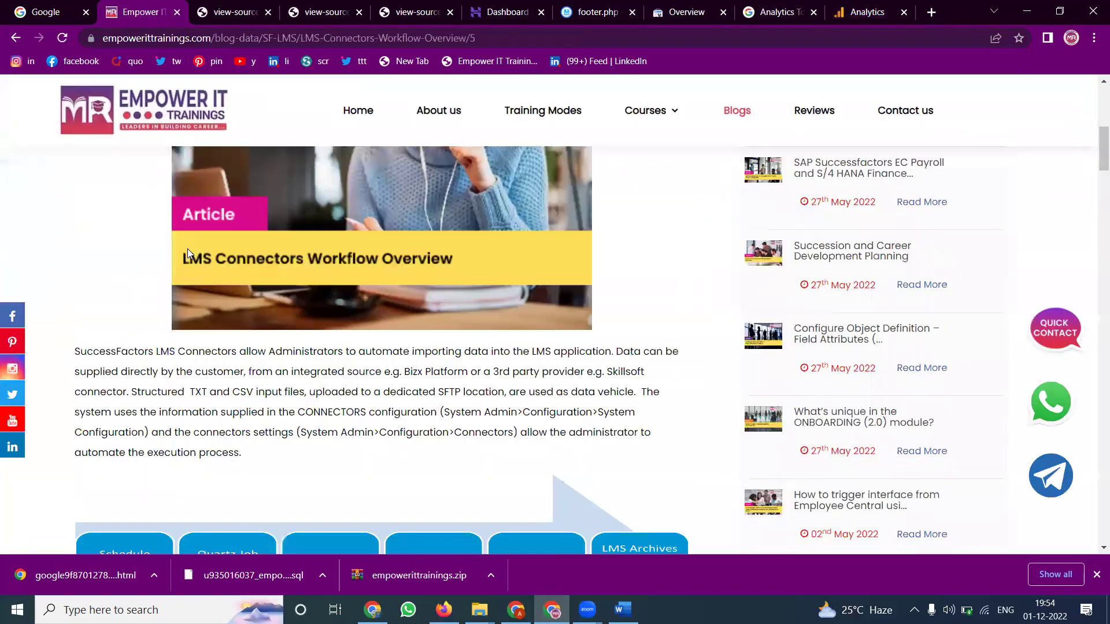
{"action": "scroll", "coordinate": [188, 248], "scroll_direction": "down", "scroll_amount": 20}
{"action": "scroll", "coordinate": [187, 252], "scroll_direction": "down", "scroll_amount": 16}
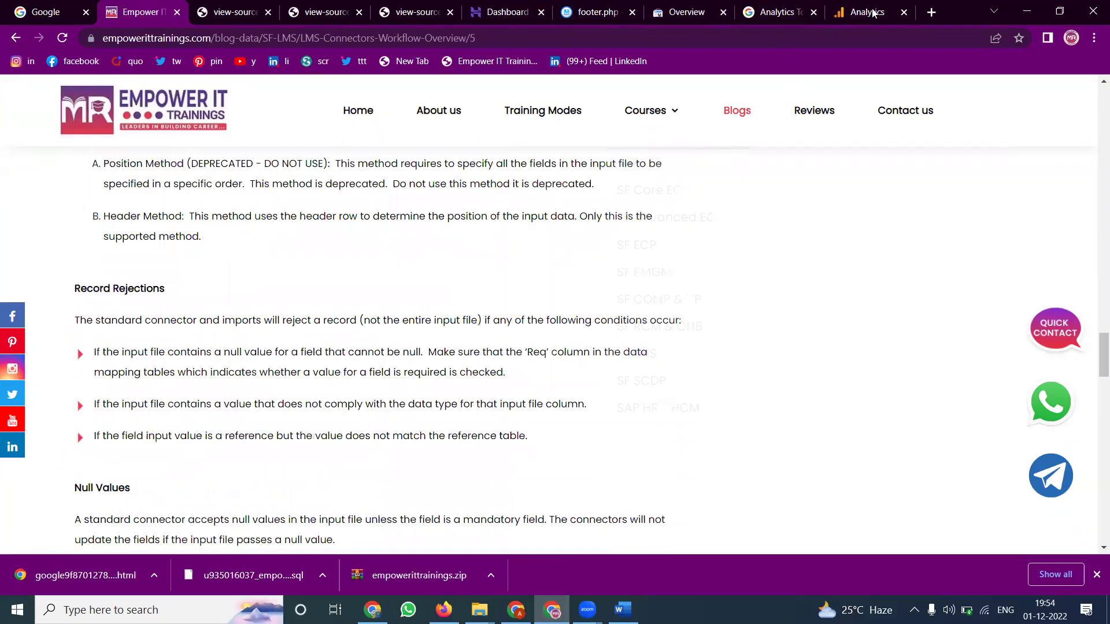
{"action": "left_click", "coordinate": [873, 12]}
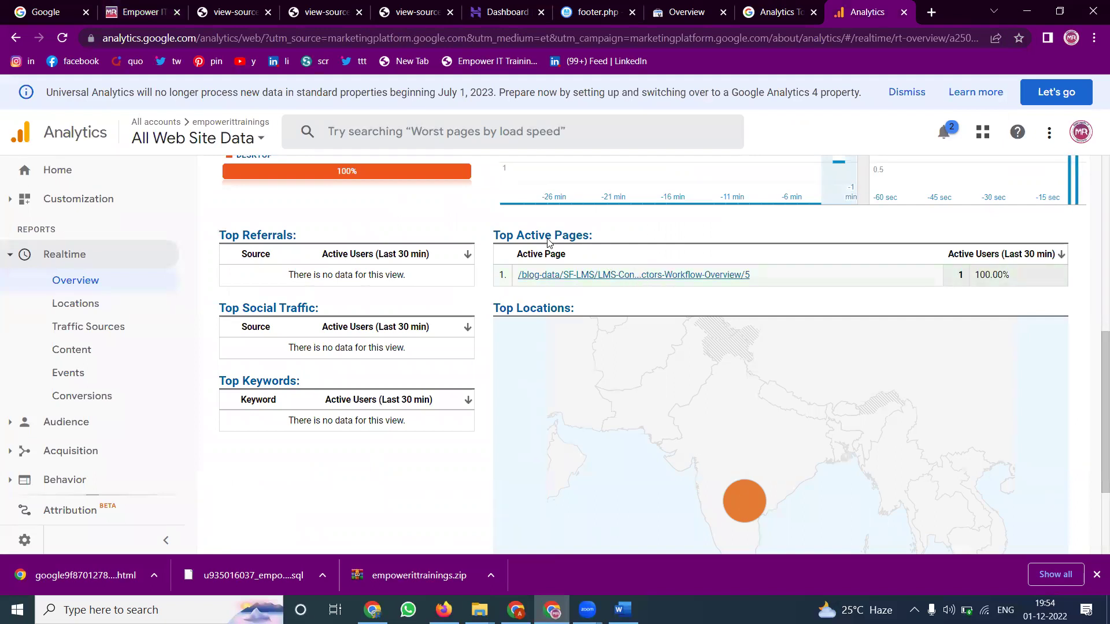
Step: Open the SF Core EC course page and confirm Realtime shows the Hyderabad visitor
{"action": "left_click", "coordinate": [151, 8]}
{"action": "mouse_move", "coordinate": [654, 139]}
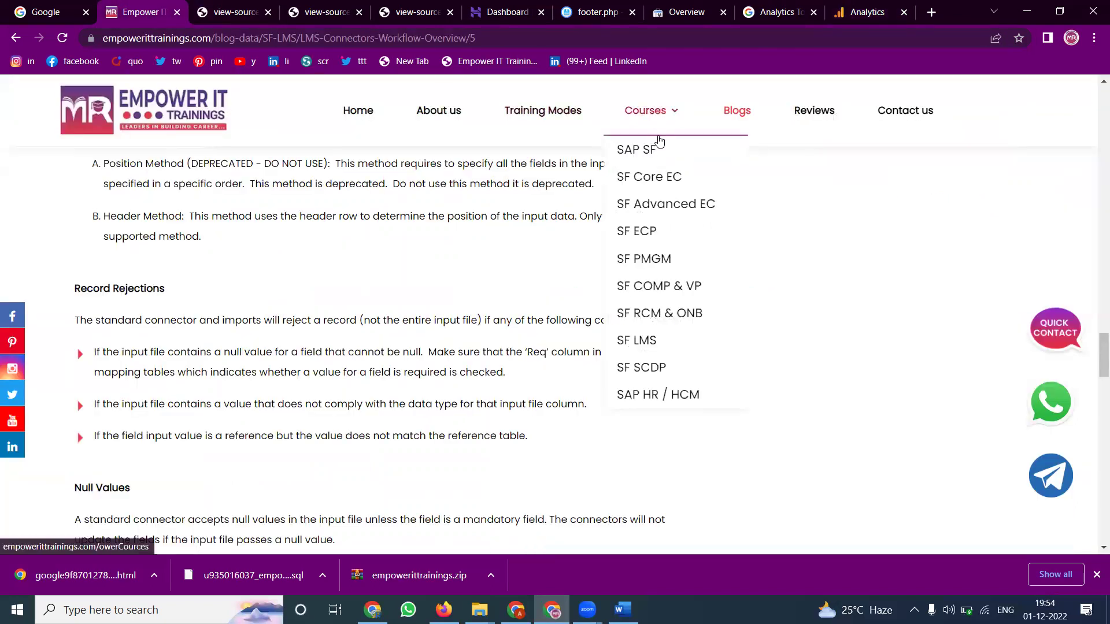
{"action": "left_click", "coordinate": [652, 177]}
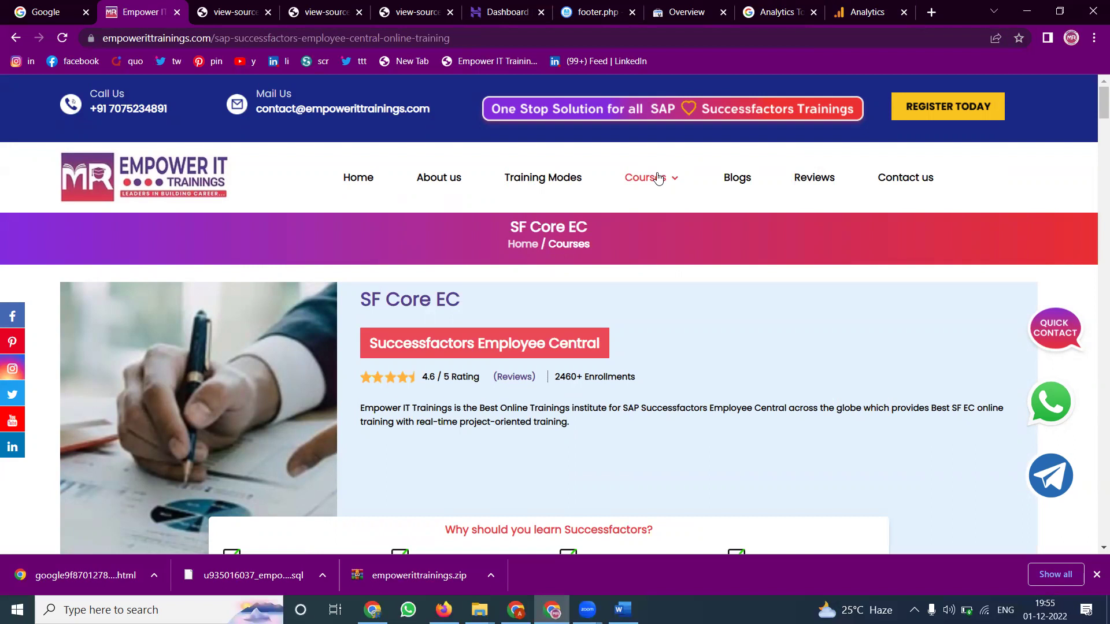
{"action": "left_click", "coordinate": [860, 7]}
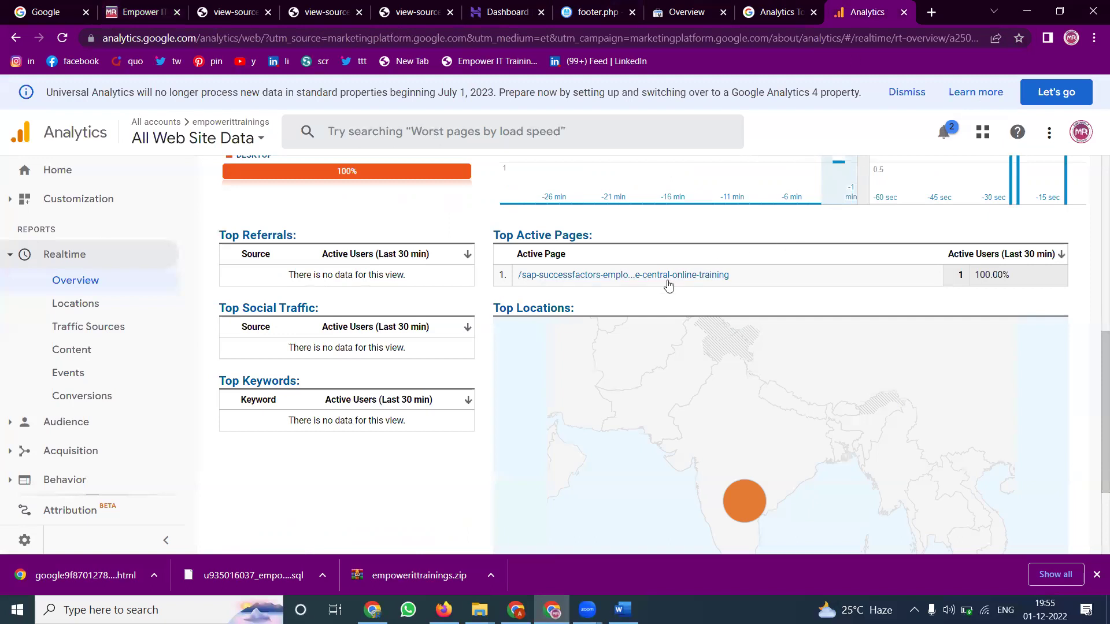
{"action": "scroll", "coordinate": [672, 282], "scroll_direction": "down", "scroll_amount": 3}
{"action": "mouse_move", "coordinate": [746, 353]}
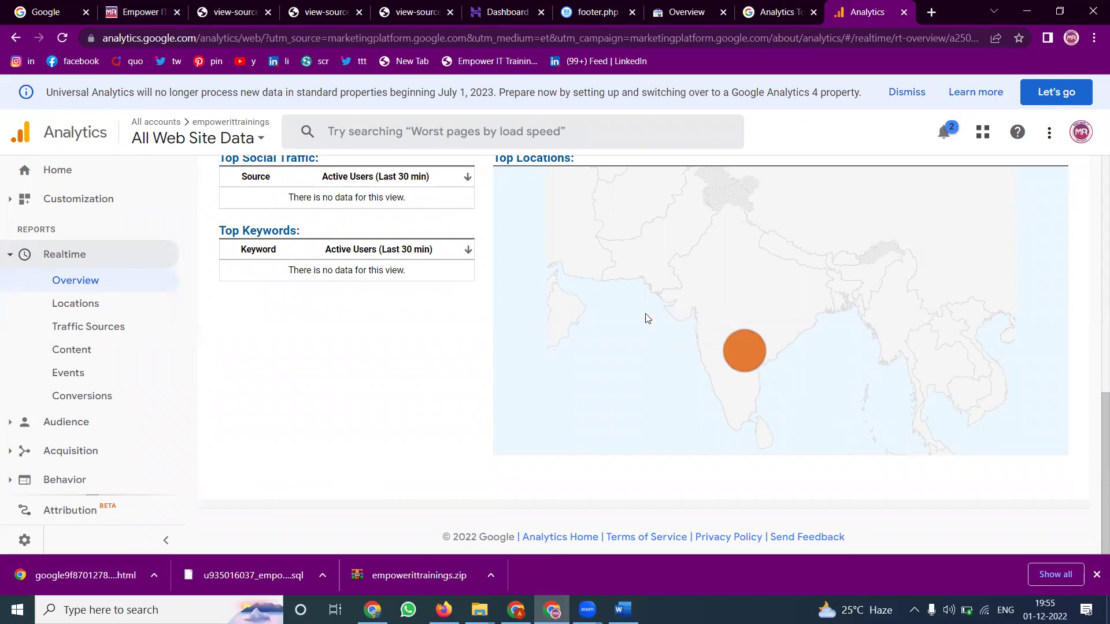
Step: Open Audience Overview and set its date range to the single day Dec 1, 2022
{"action": "left_click", "coordinate": [71, 419]}
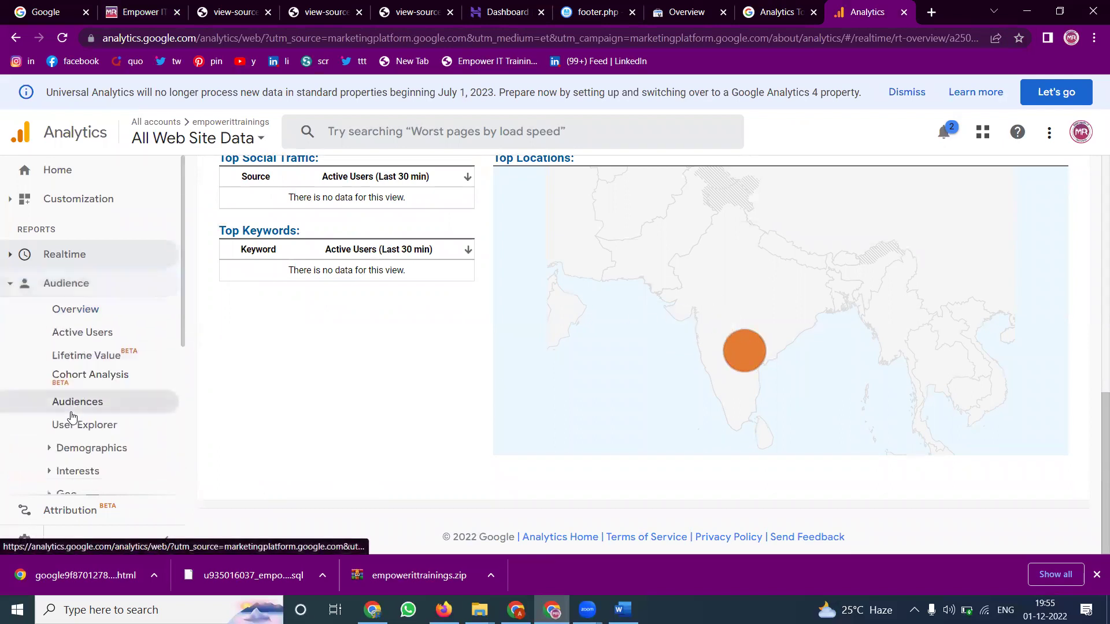
{"action": "left_click", "coordinate": [85, 307]}
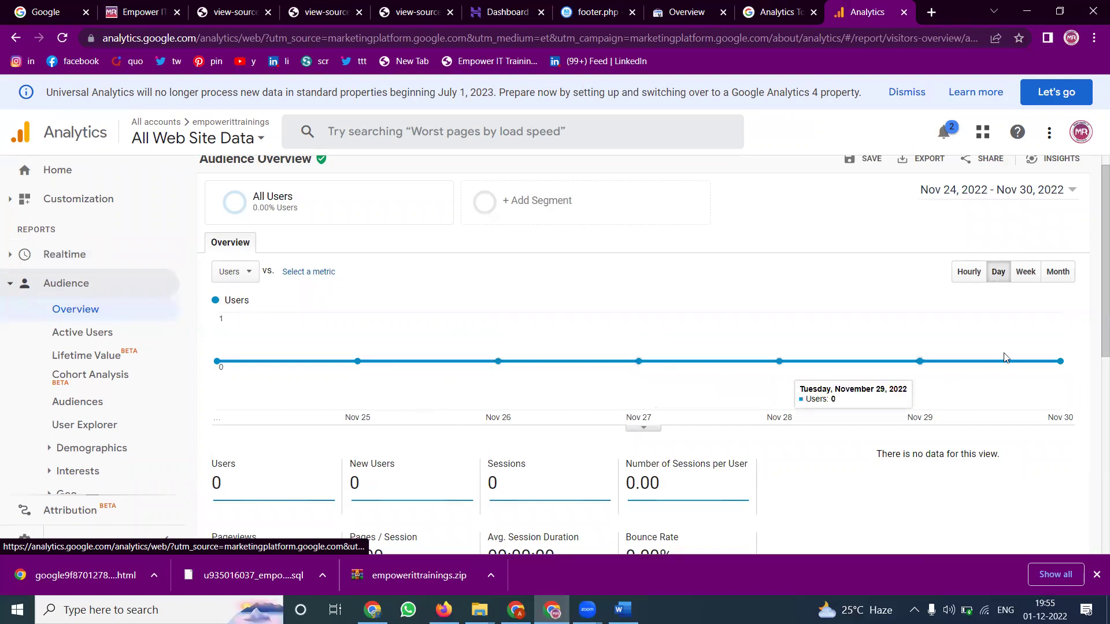
{"action": "left_click", "coordinate": [1015, 193]}
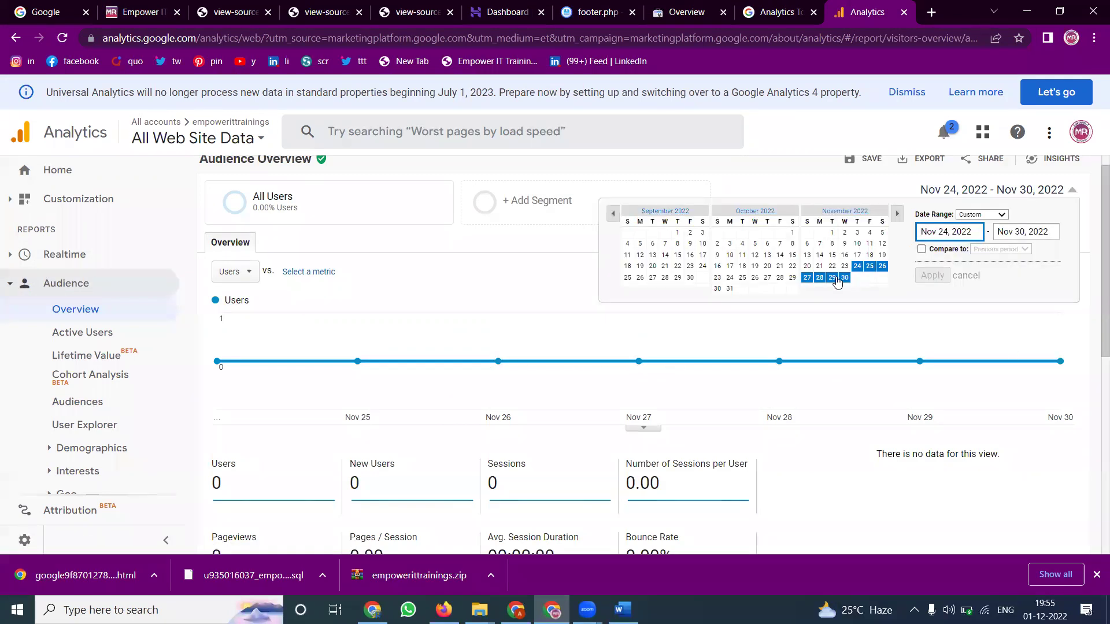
{"action": "left_click", "coordinate": [898, 214]}
{"action": "left_click", "coordinate": [857, 233]}
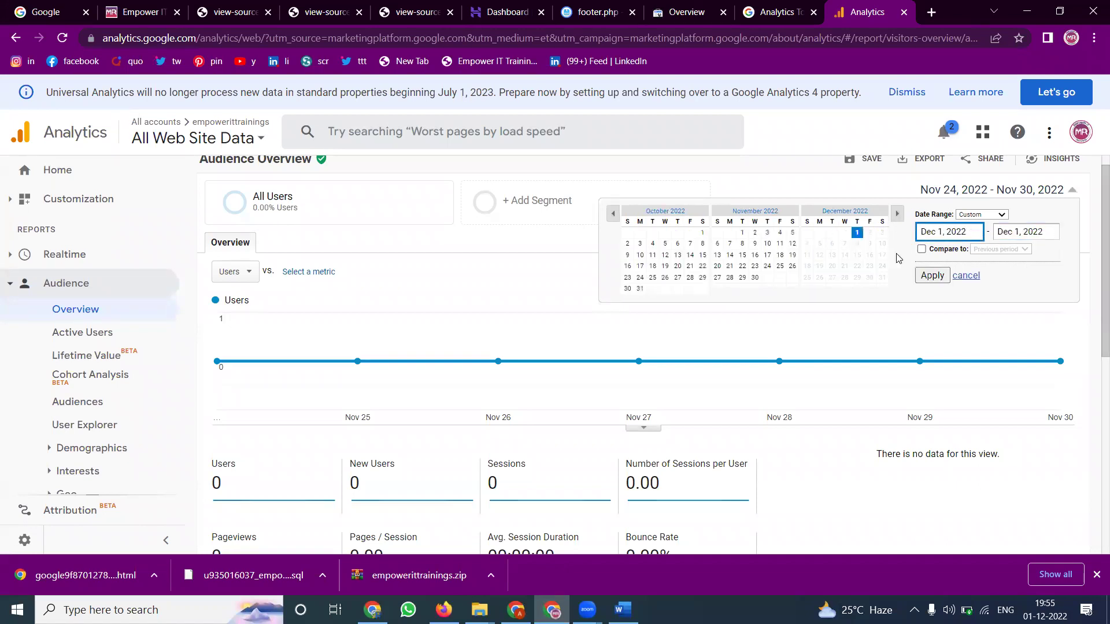
{"action": "left_click", "coordinate": [931, 276]}
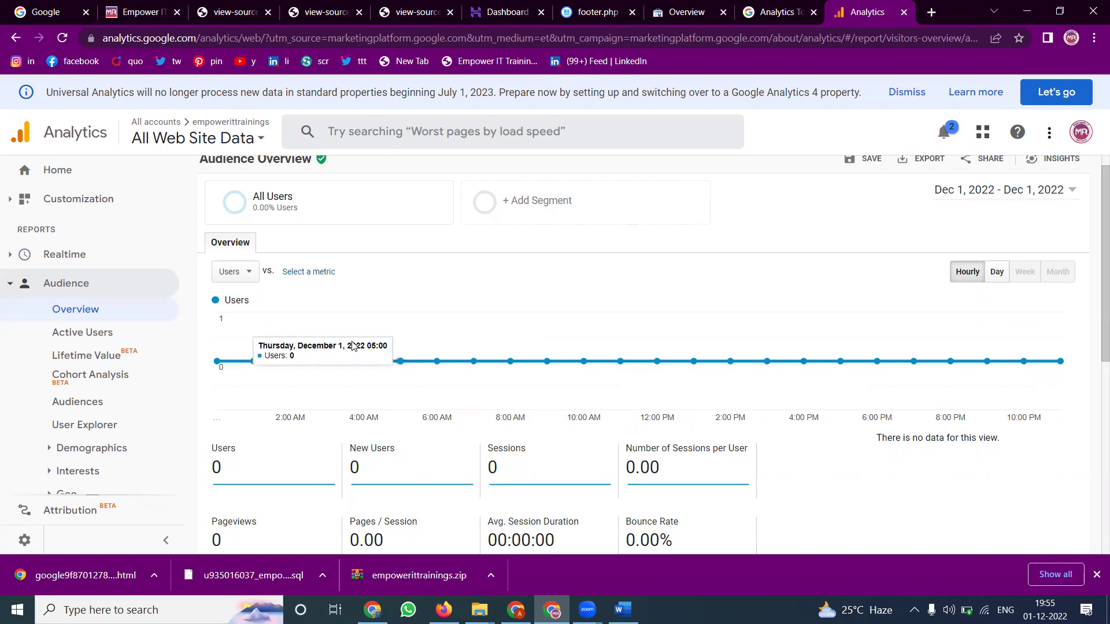
Step: View the UA property's tracking code under Admin > Tracking Info
{"action": "left_click", "coordinate": [4, 550]}
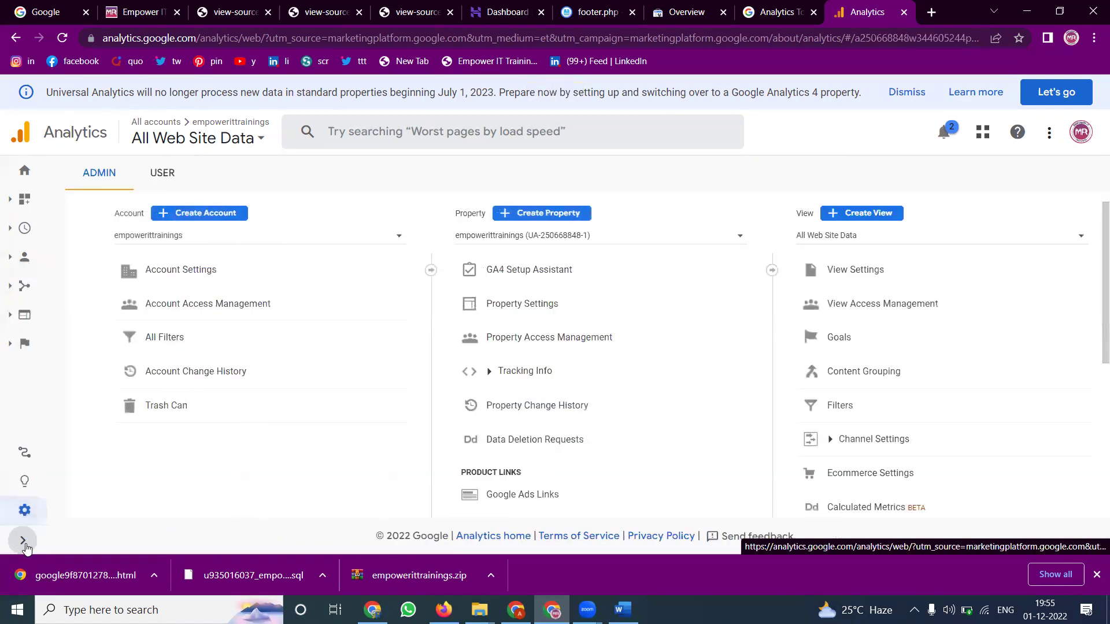
{"action": "left_click", "coordinate": [543, 369]}
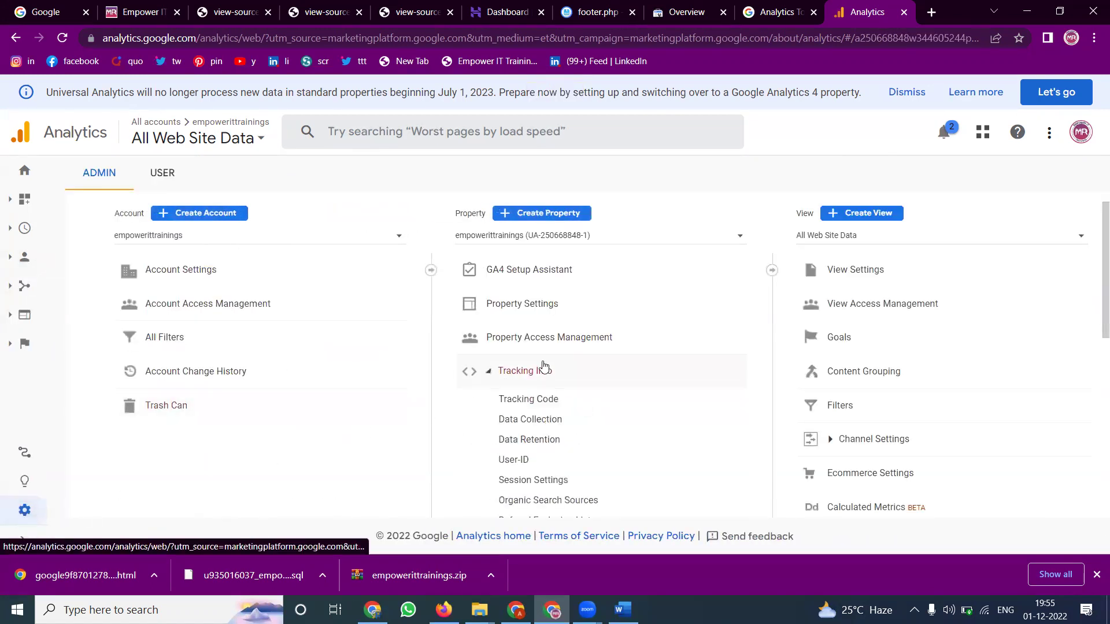
{"action": "left_click", "coordinate": [543, 399]}
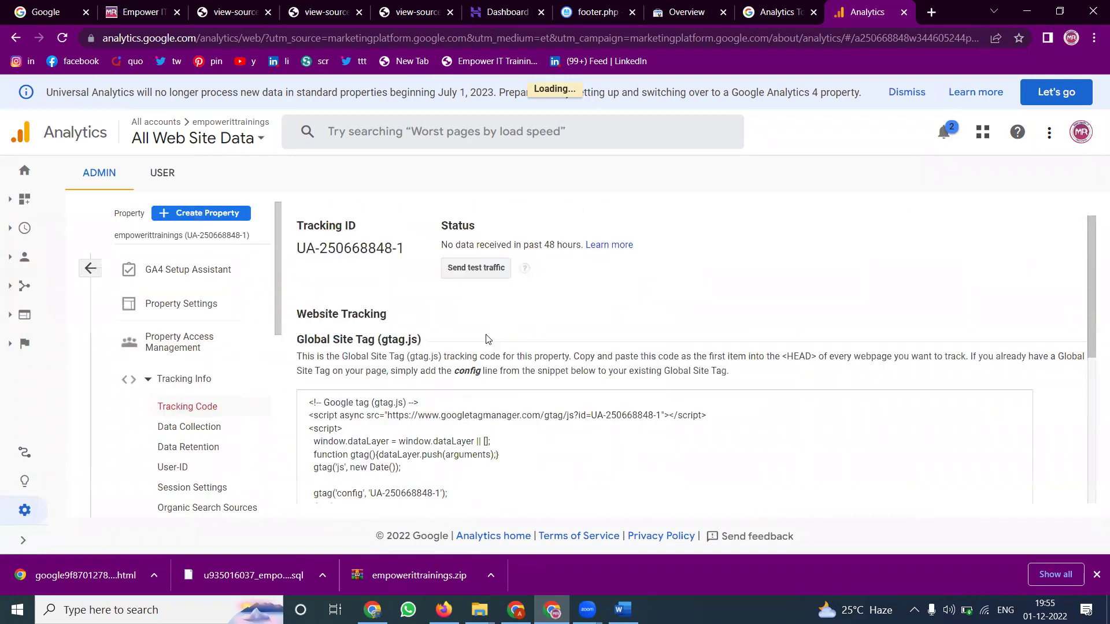
{"action": "scroll", "coordinate": [536, 365], "scroll_direction": "down", "scroll_amount": 4}
{"action": "scroll", "coordinate": [346, 346], "scroll_direction": "up", "scroll_amount": 3}
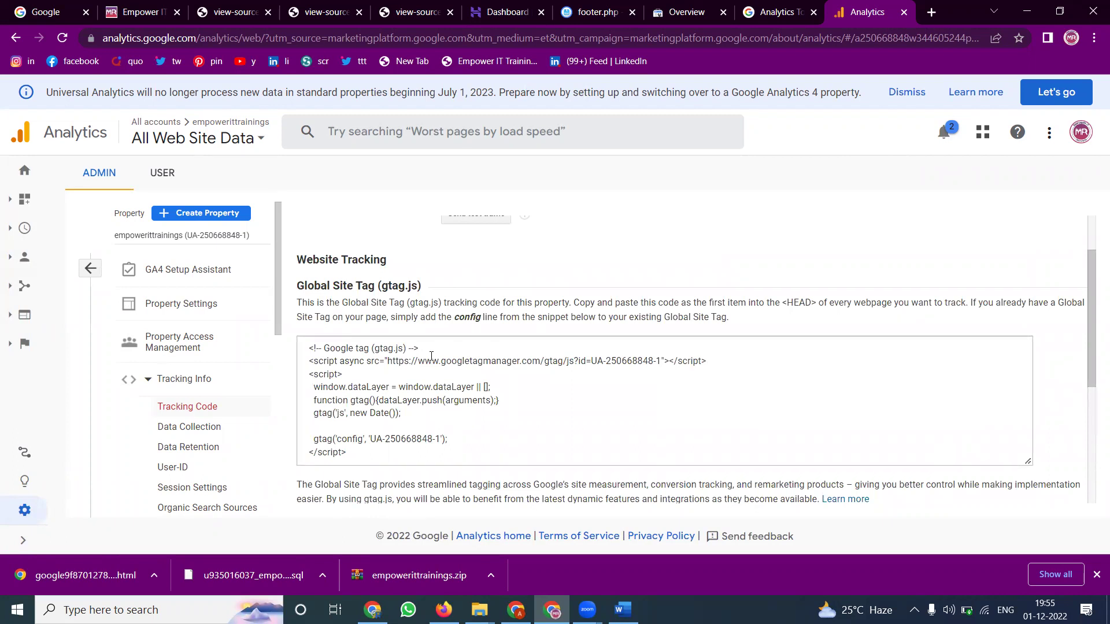
Step: Switch to the empowerittrainings - GA4 property and open its Admin page
{"action": "left_click", "coordinate": [211, 139]}
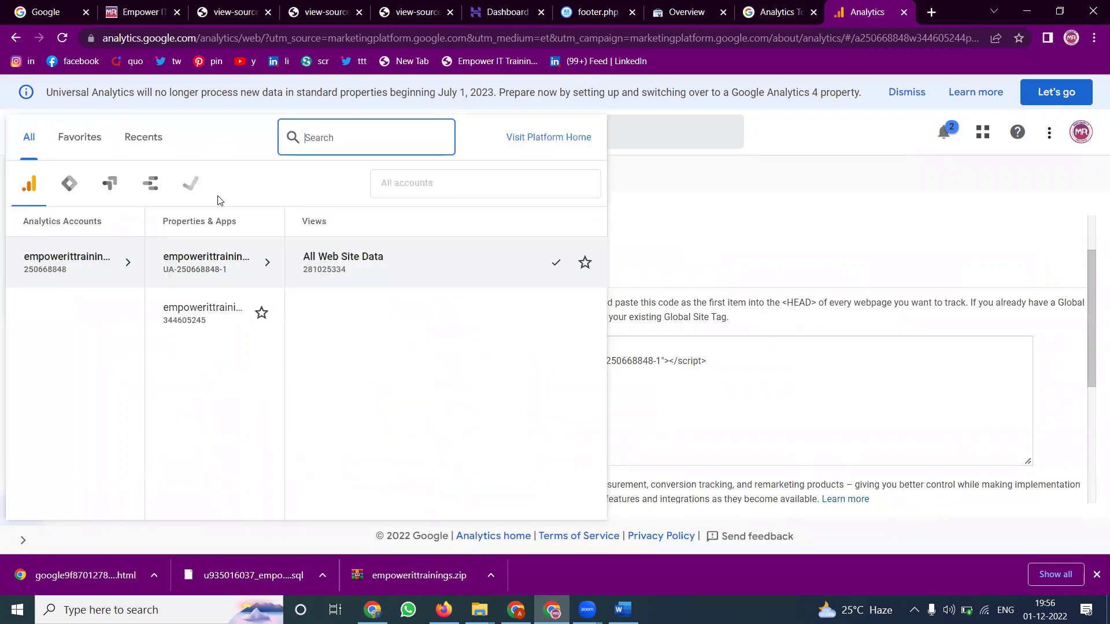
{"action": "left_click", "coordinate": [232, 314]}
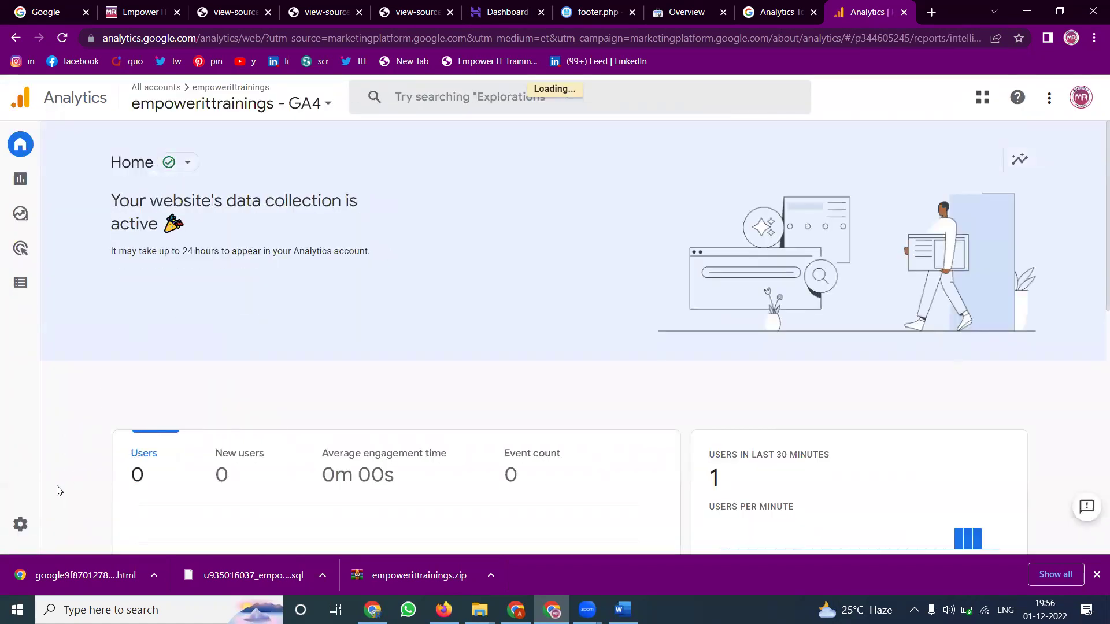
{"action": "left_click", "coordinate": [18, 525]}
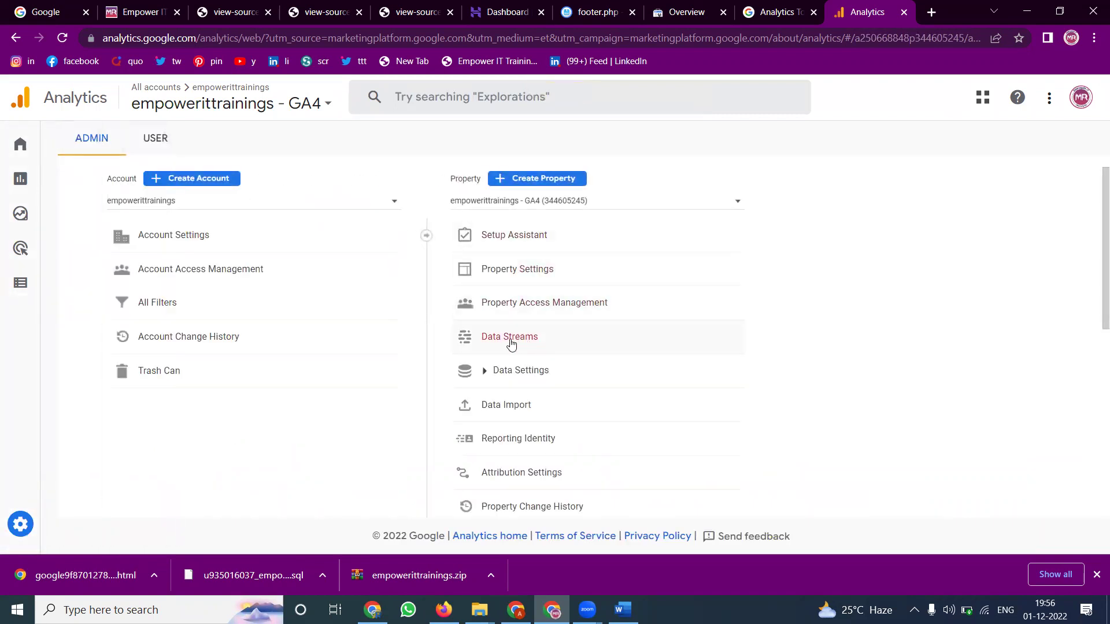
Step: Review the empowerittrainings.com stream's manual Google tag code, then close both panels
{"action": "left_click", "coordinate": [511, 343]}
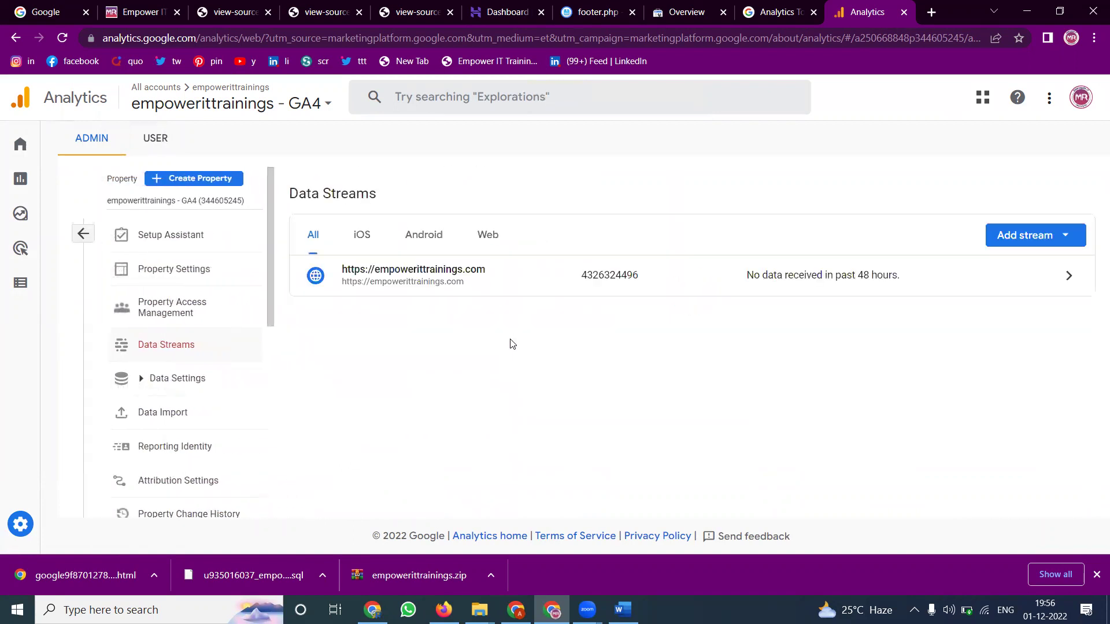
{"action": "left_click", "coordinate": [743, 281]}
{"action": "scroll", "coordinate": [745, 280], "scroll_direction": "down", "scroll_amount": 5}
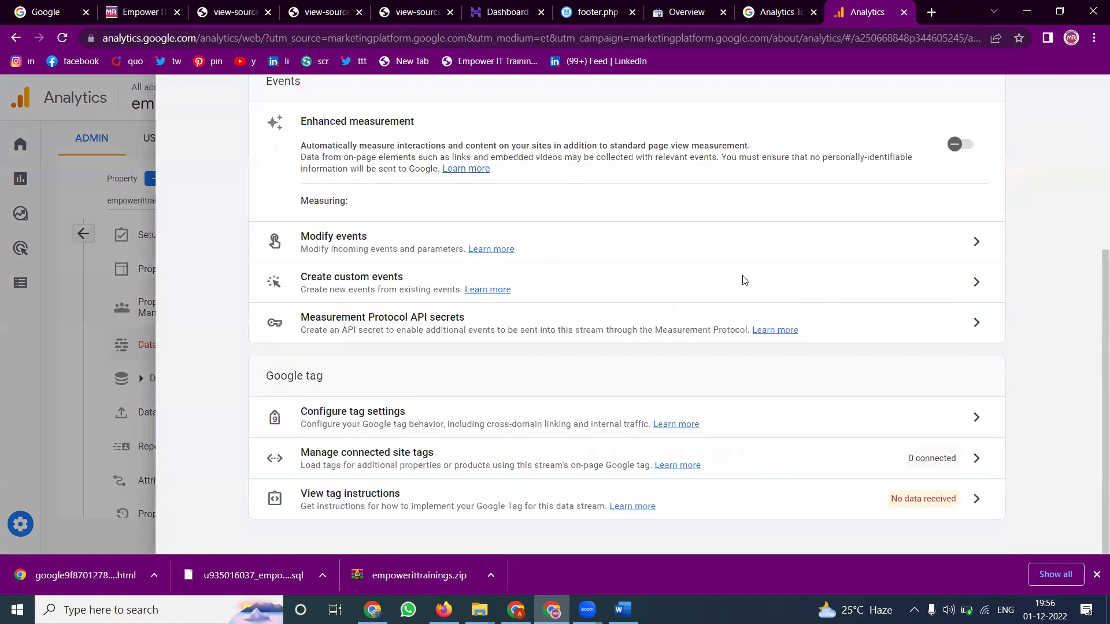
{"action": "left_click", "coordinate": [650, 503]}
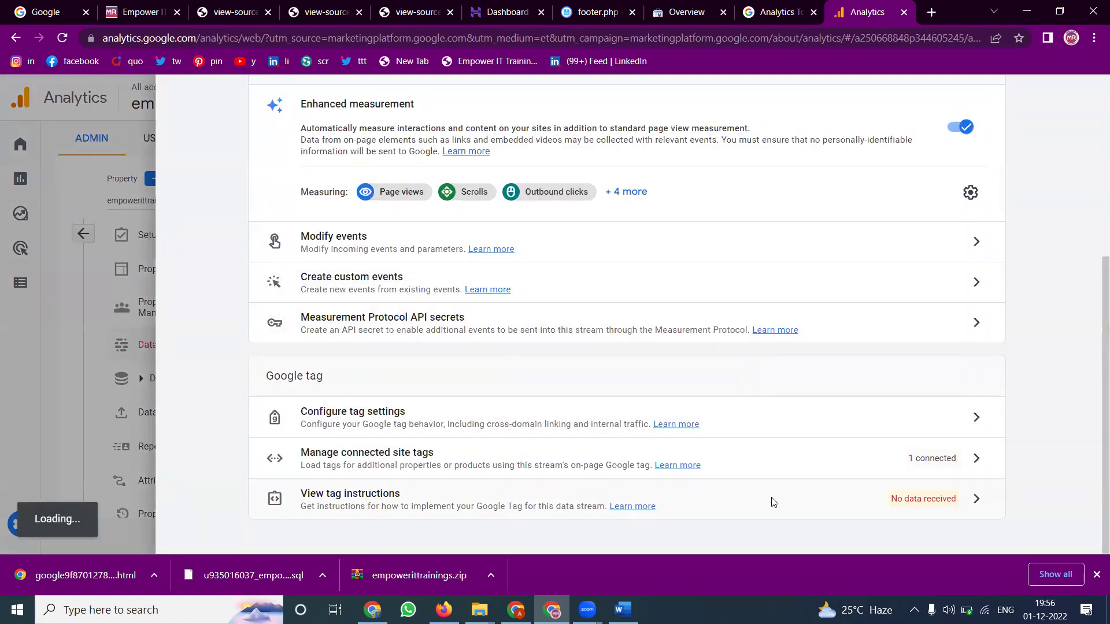
{"action": "left_click", "coordinate": [979, 501]}
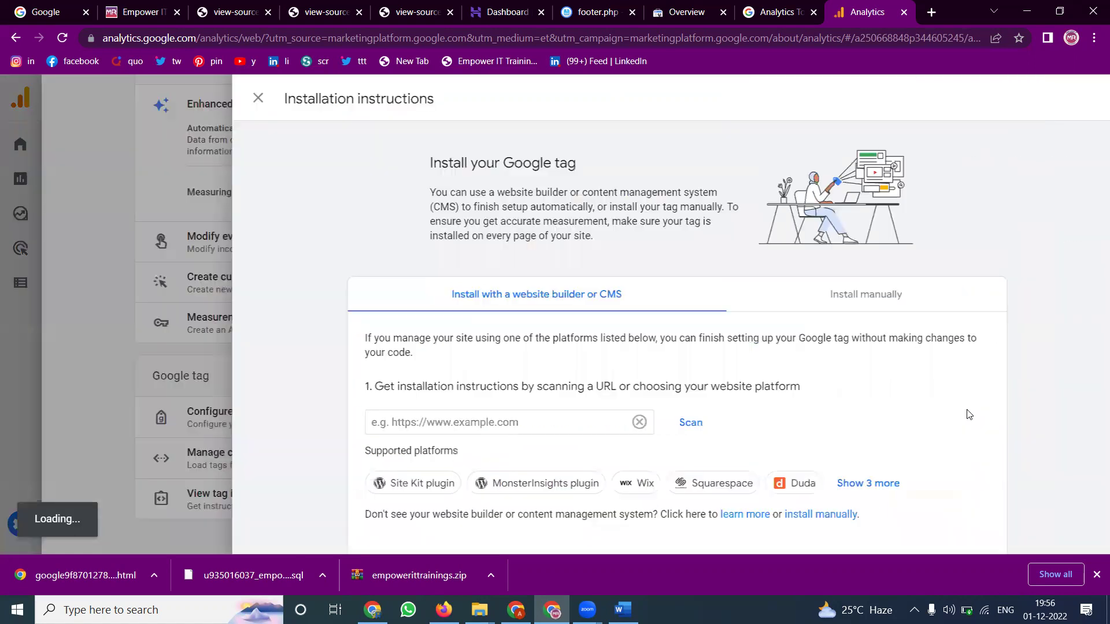
{"action": "left_click", "coordinate": [838, 296]}
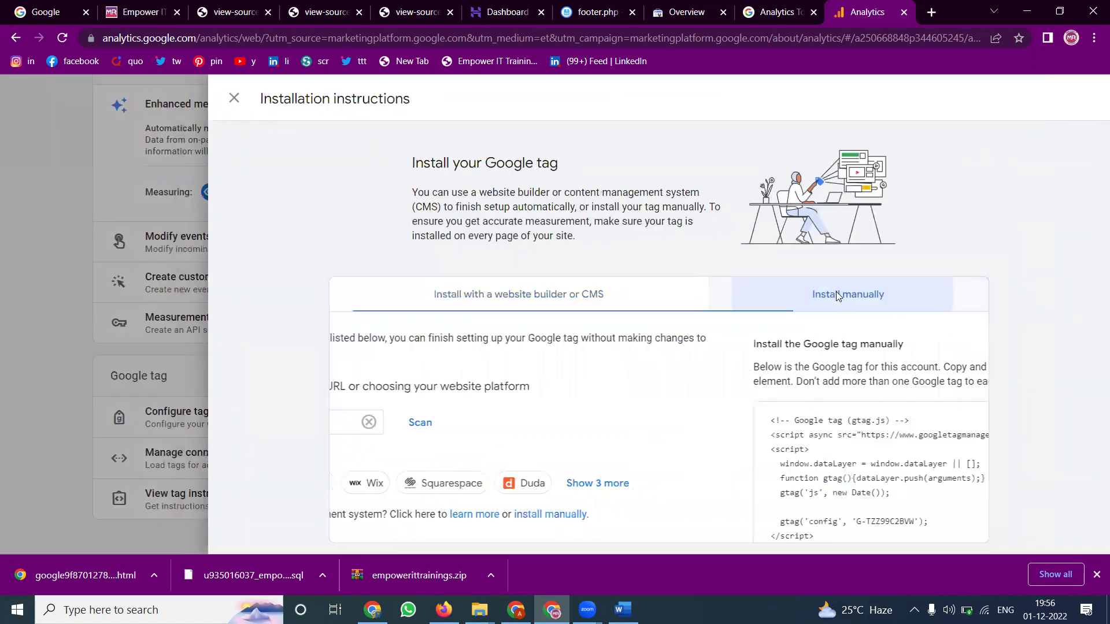
{"action": "scroll", "coordinate": [754, 372], "scroll_direction": "down", "scroll_amount": 2}
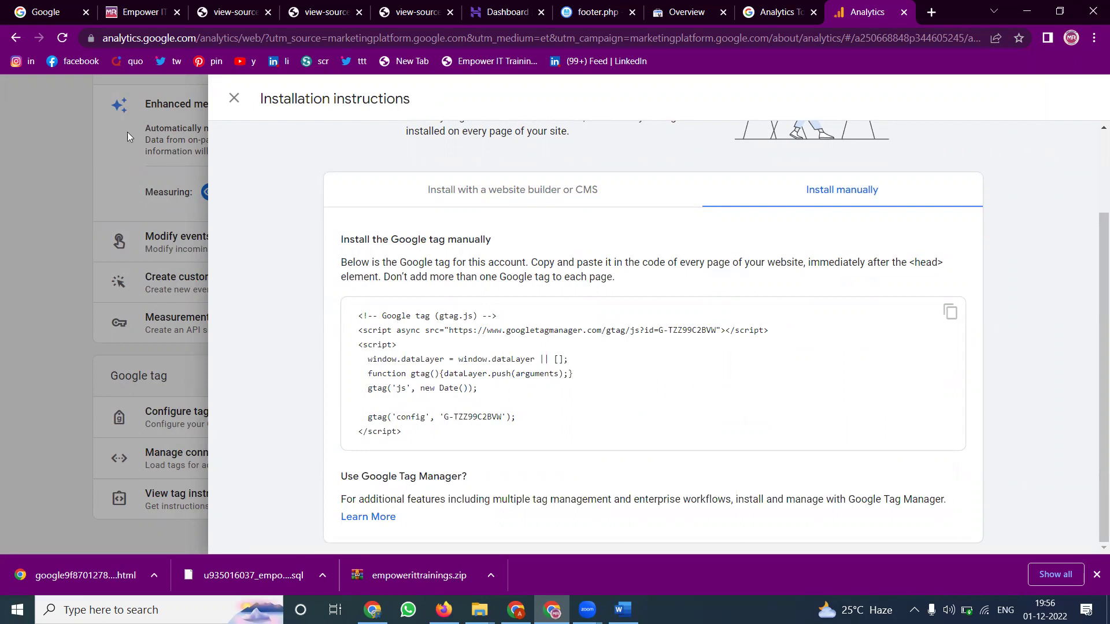
{"action": "left_click", "coordinate": [232, 97]}
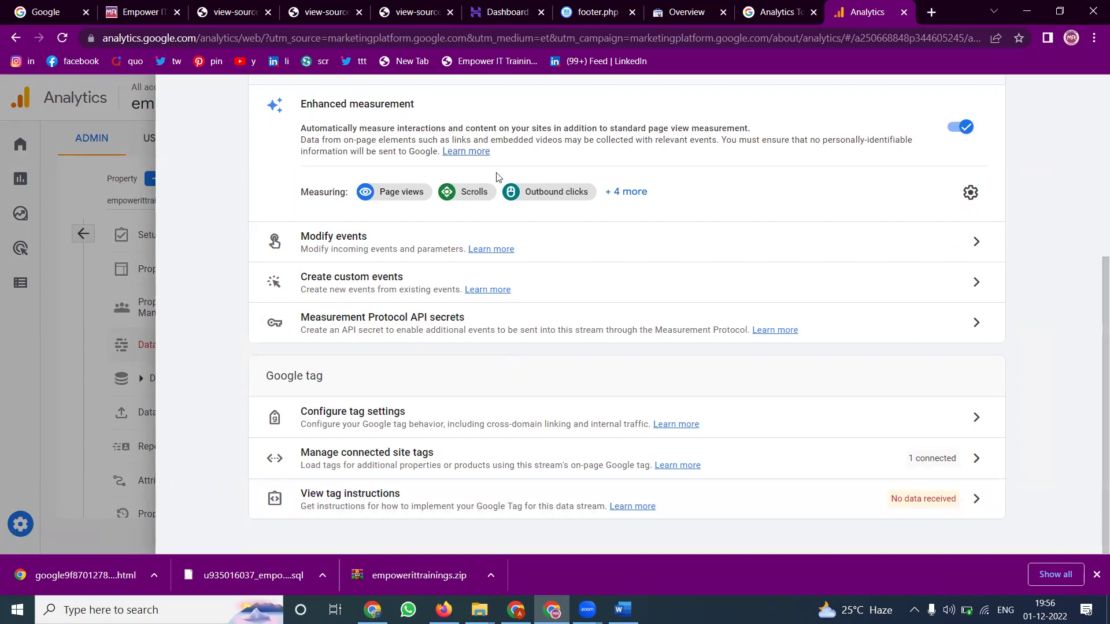
{"action": "left_click", "coordinate": [96, 314]}
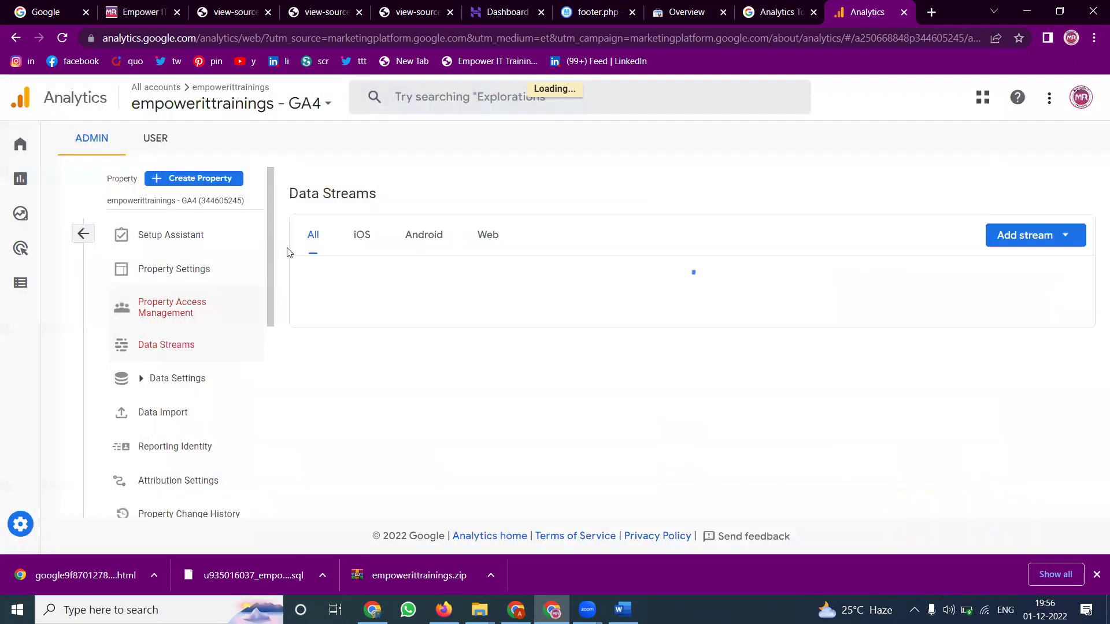
{"action": "left_click", "coordinate": [82, 232]}
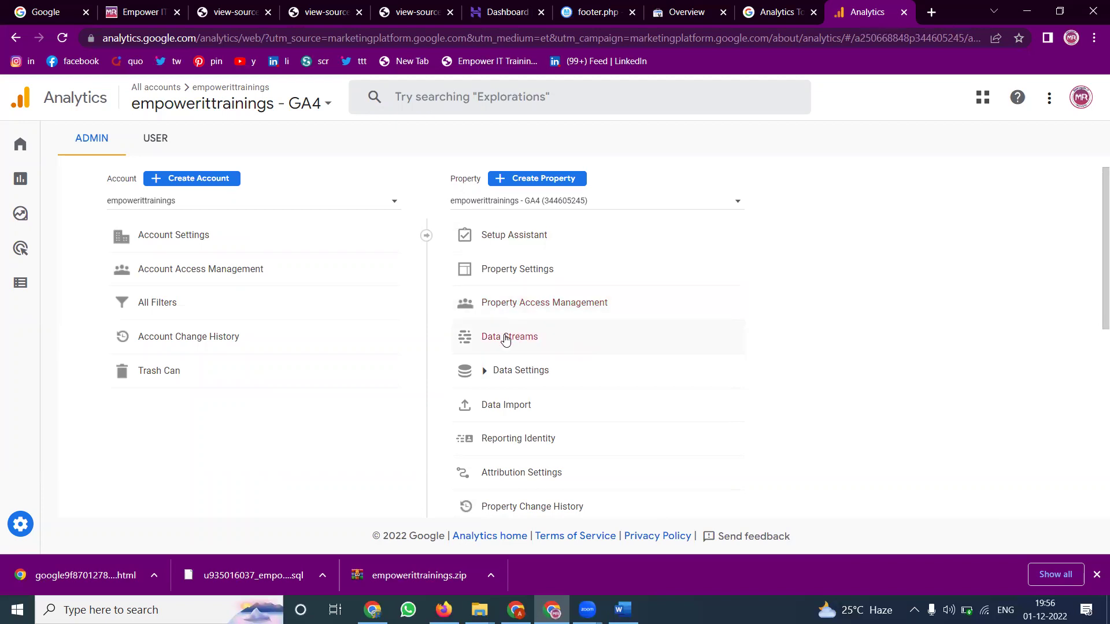
{"action": "left_click", "coordinate": [248, 202]}
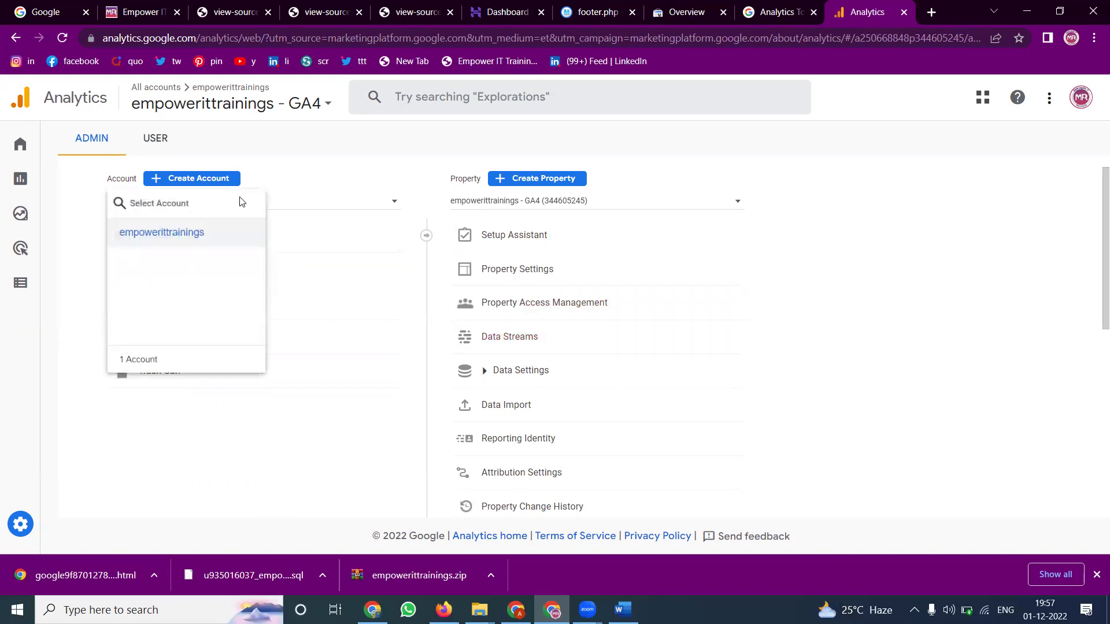
{"action": "left_click", "coordinate": [503, 210]}
{"action": "left_click", "coordinate": [503, 210]}
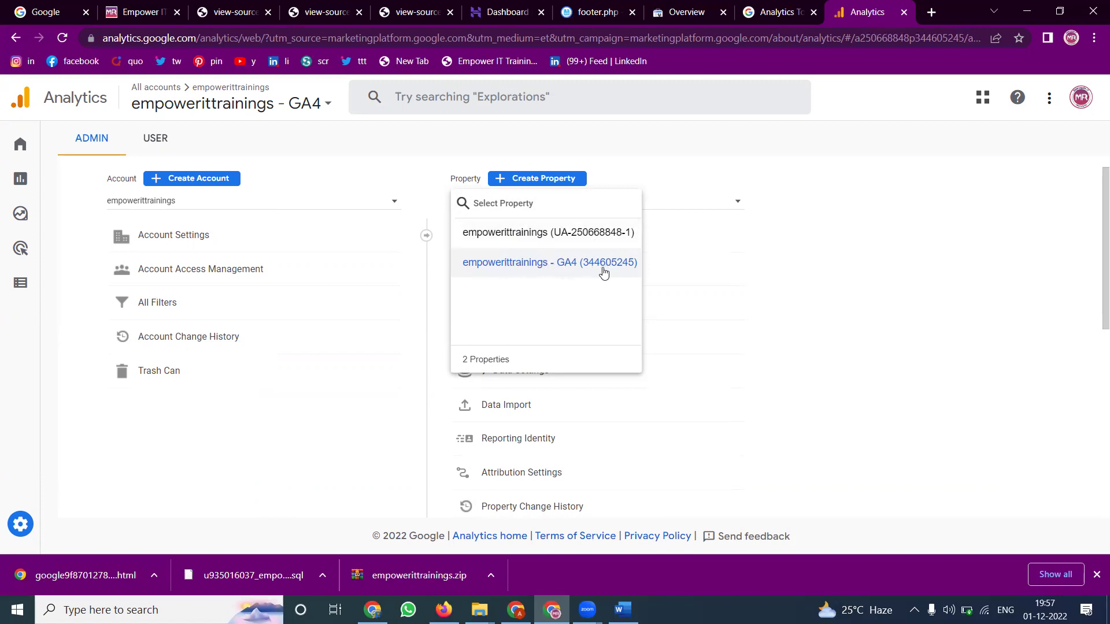
{"action": "left_click", "coordinate": [599, 235]}
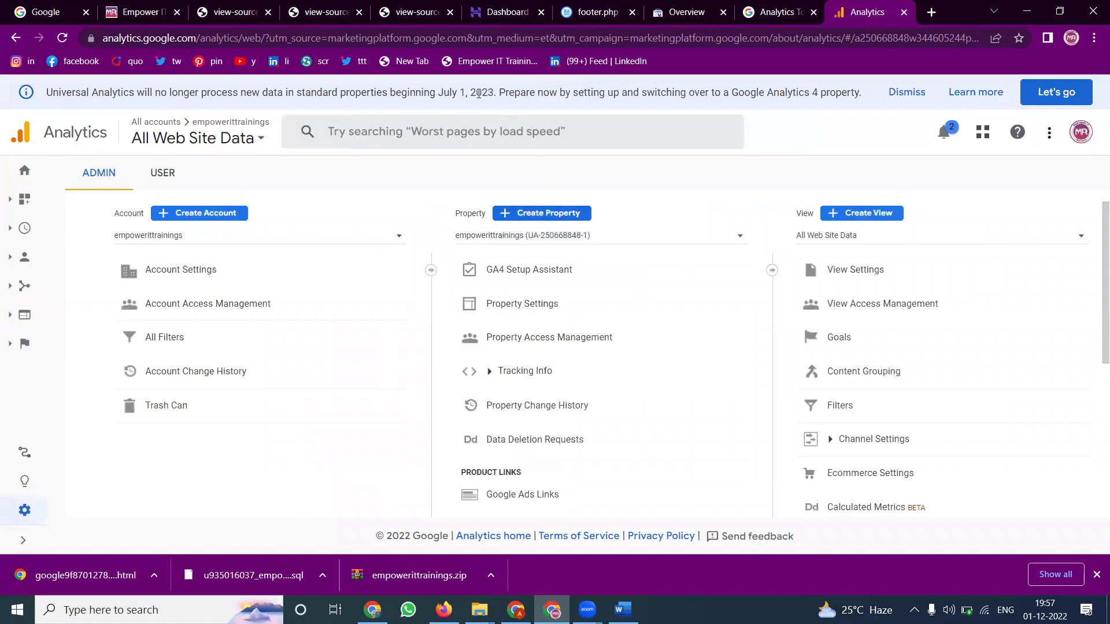
{"action": "left_click_drag", "start_coordinate": [434, 93], "coordinate": [557, 87]}
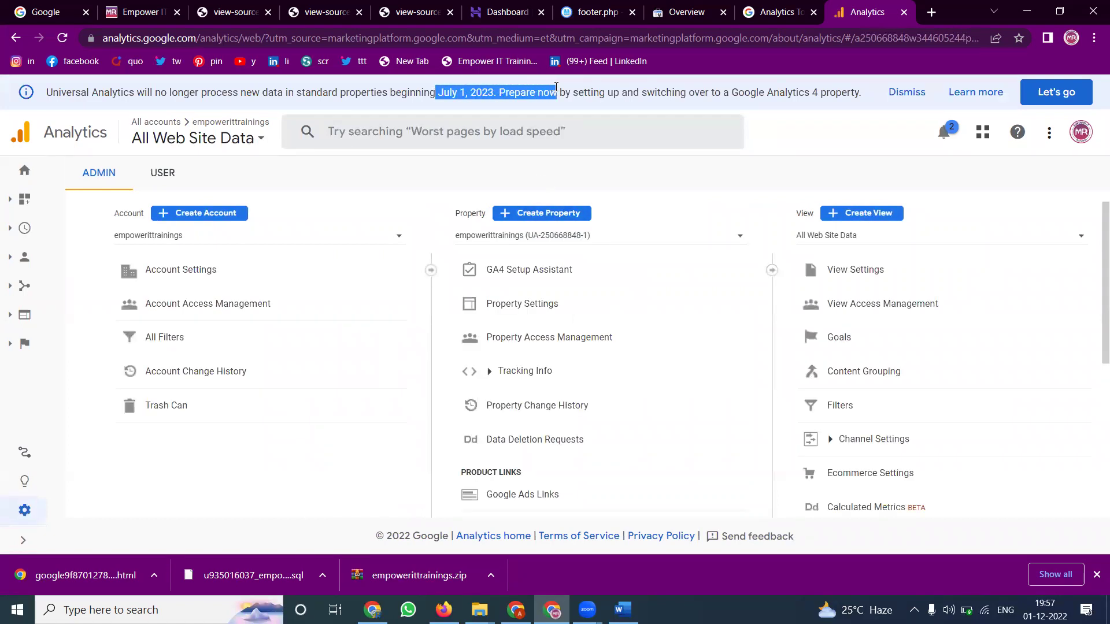